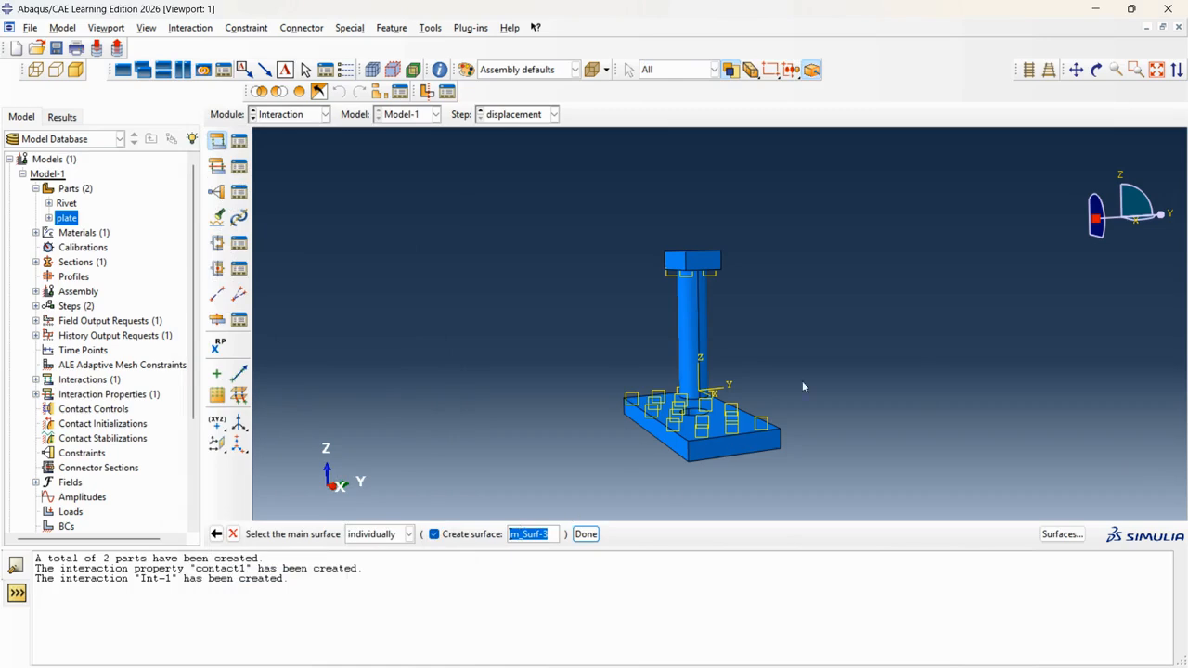
Orbit to the rivet base and select both halves of the rivet shank face.
scroll(780, 287, down, 3)
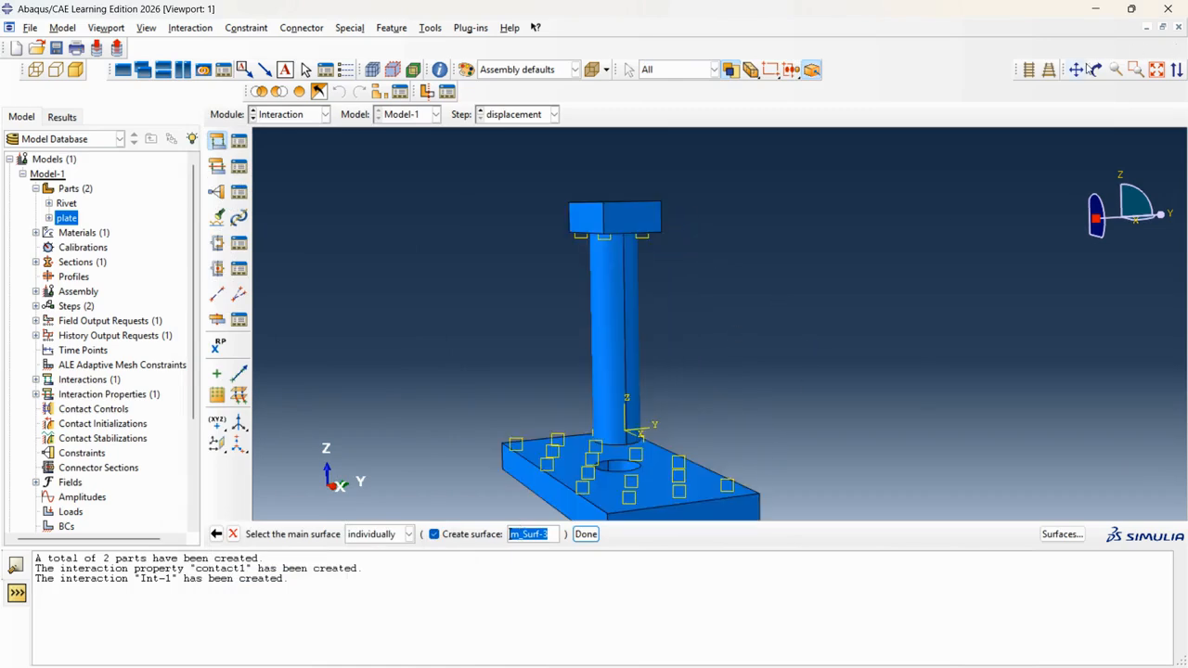
click(1096, 70)
drag(653, 331, 602, 378)
scroll(616, 293, down, 3)
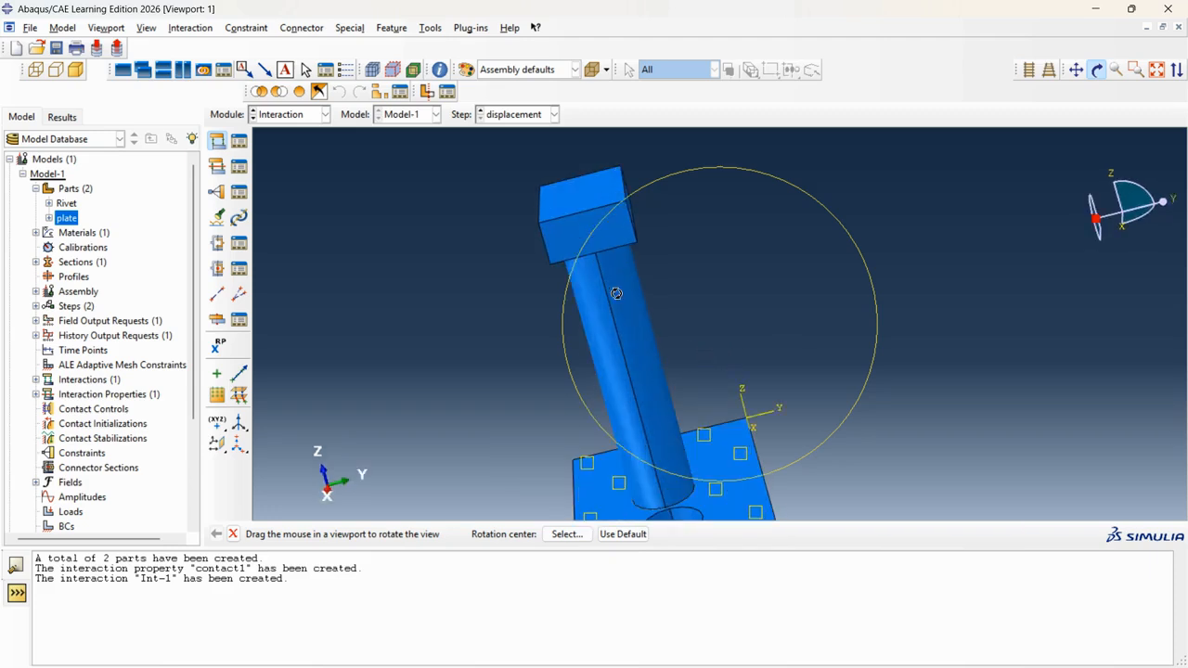
scroll(601, 237, up, 4)
scroll(627, 357, down, 5)
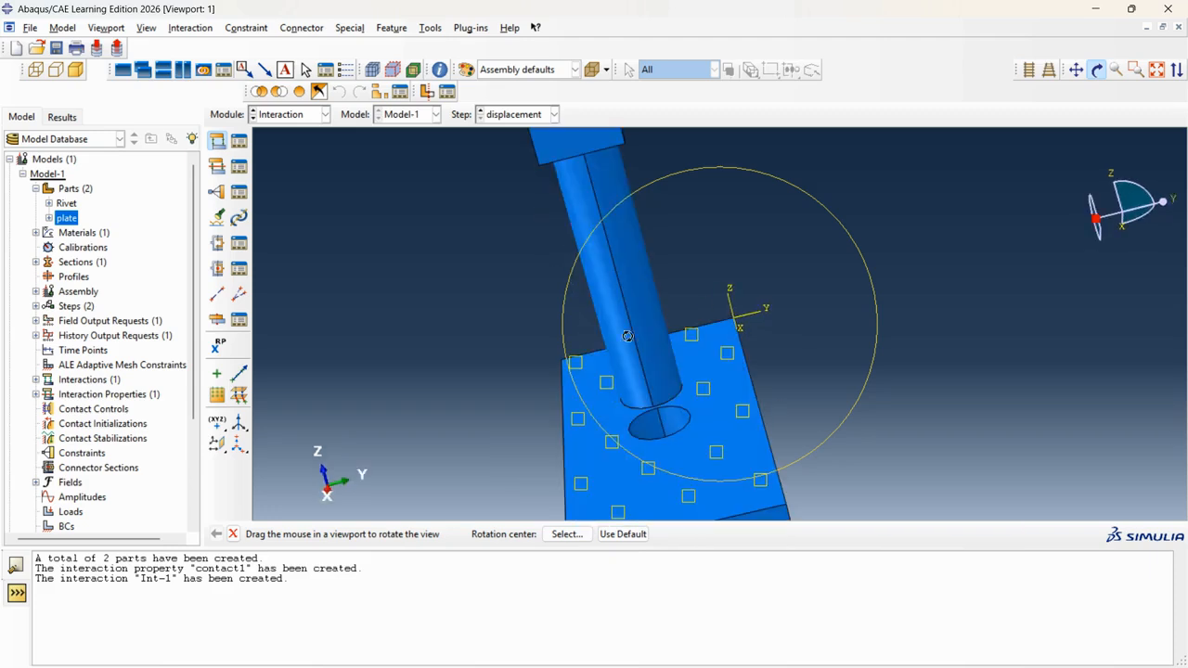
click(1097, 69)
scroll(688, 348, down, 2)
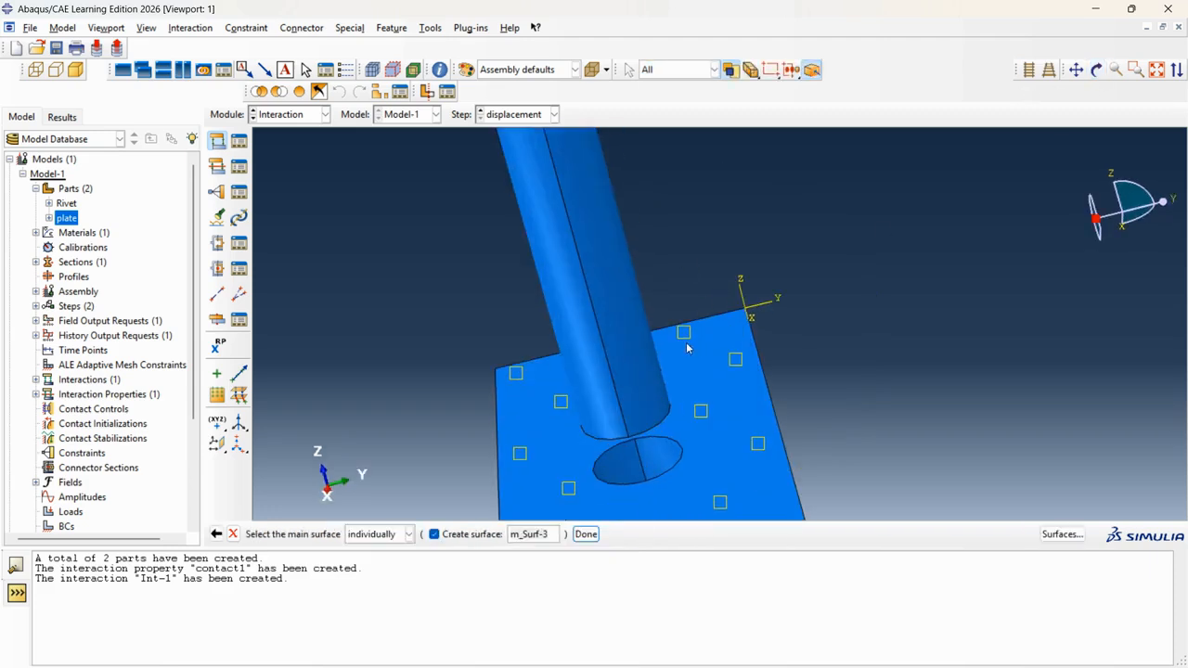
click(626, 307)
click(574, 326)
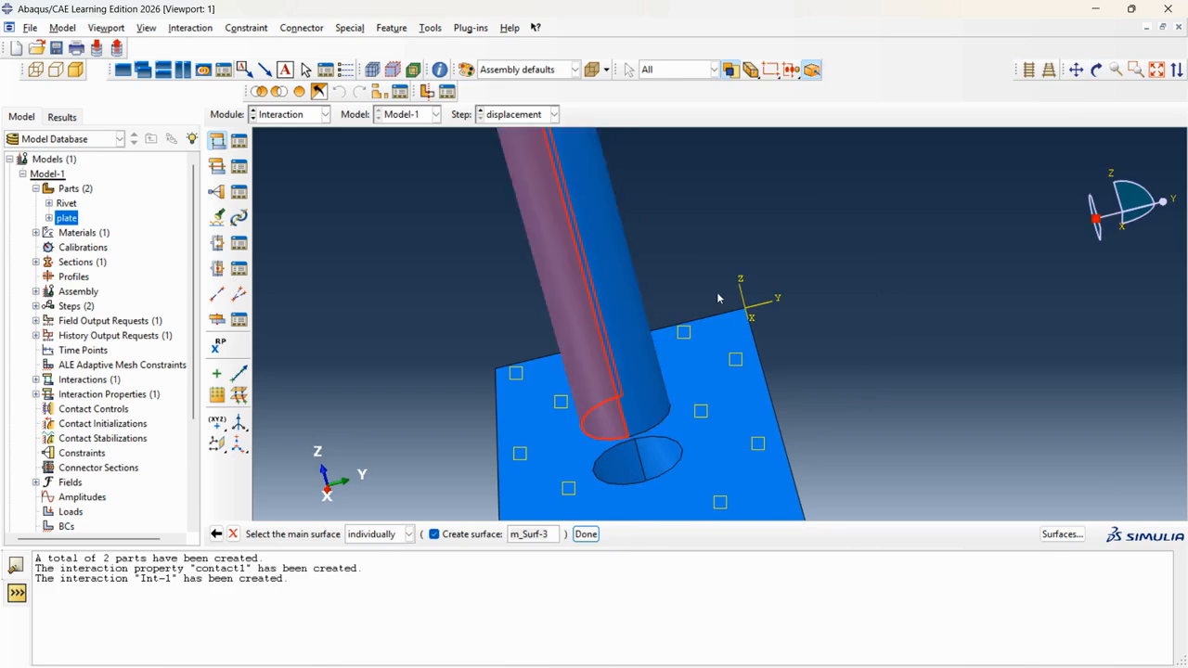
After trying the hole's half-disc faces, settle on the rivet shank face as main surface.
scroll(604, 408, down, 1)
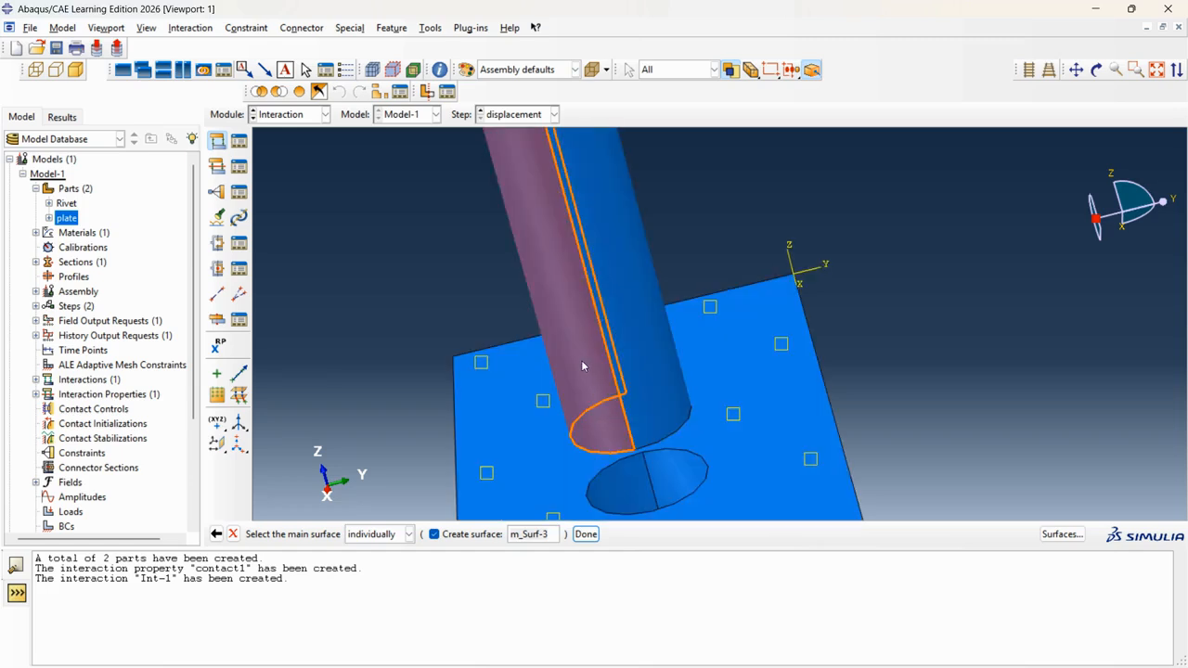
click(616, 497)
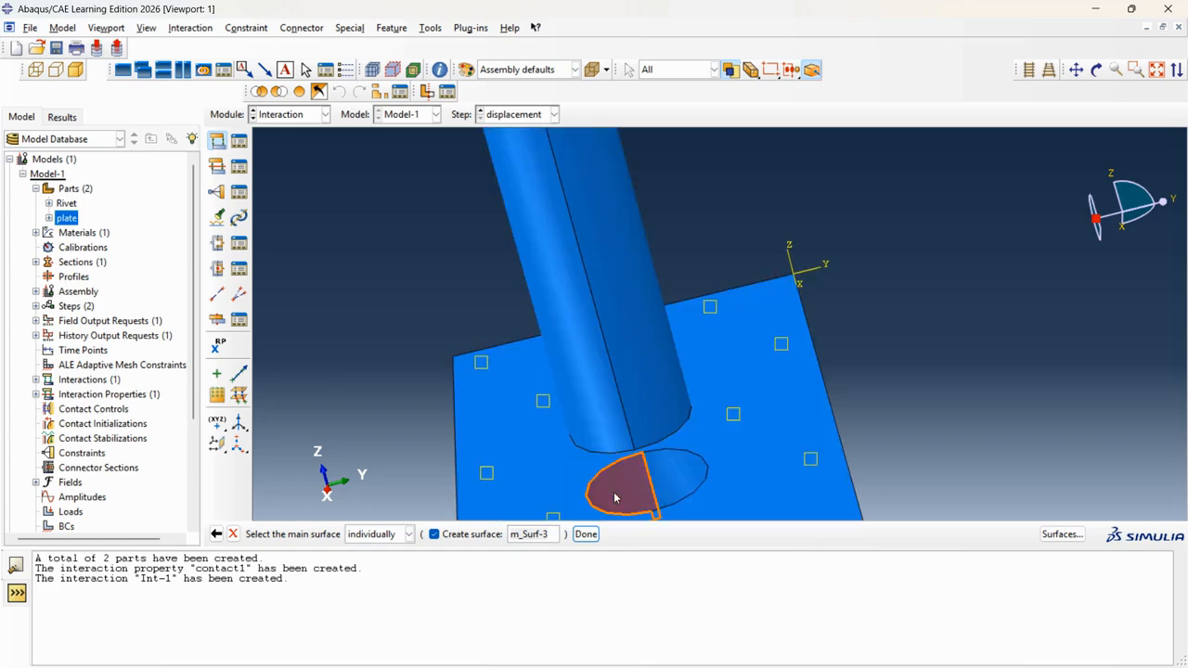
click(687, 481)
scroll(646, 282, down, 1)
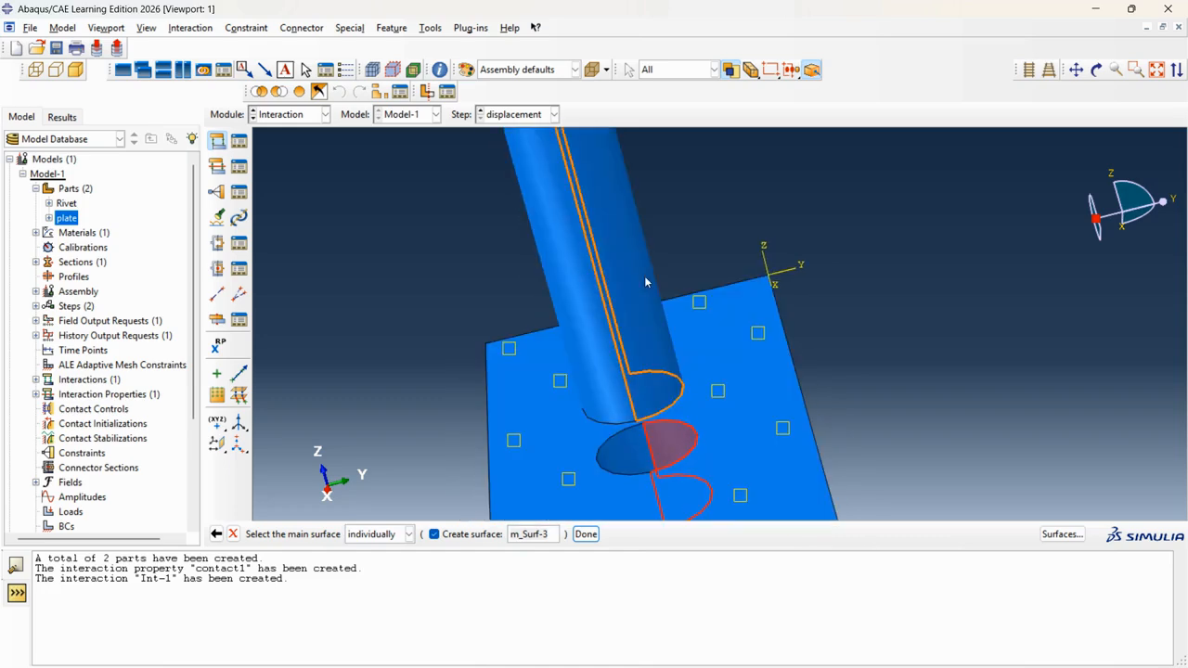
click(573, 247)
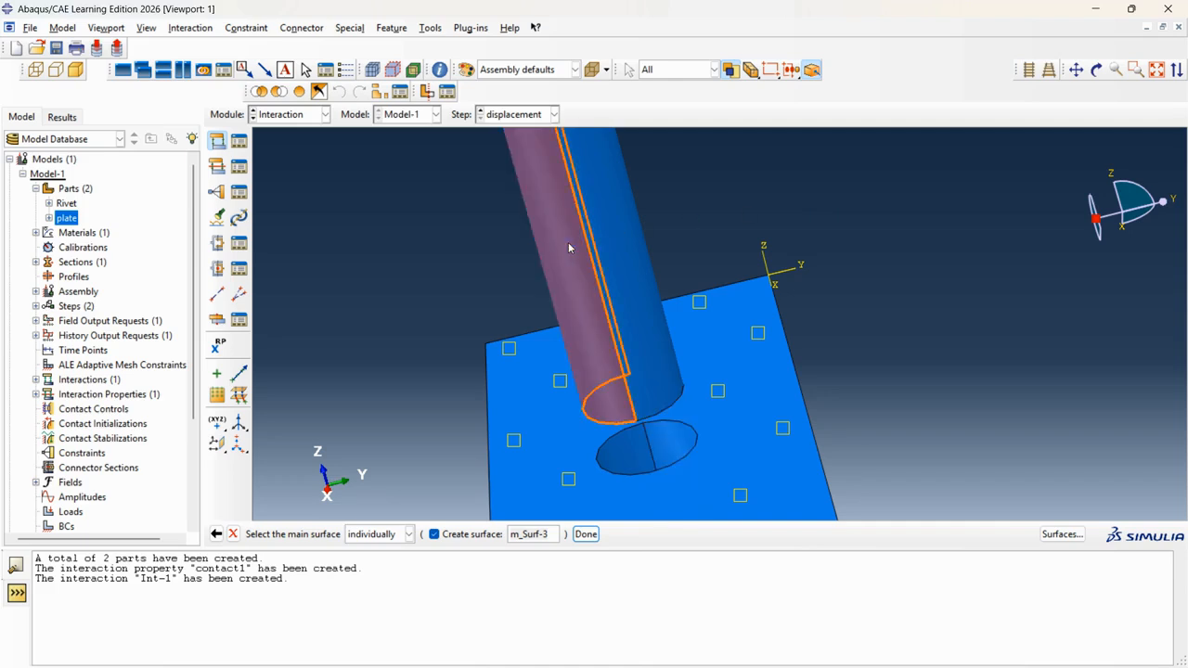
click(587, 536)
Set the plate's hole face as the secondary surface.
click(368, 535)
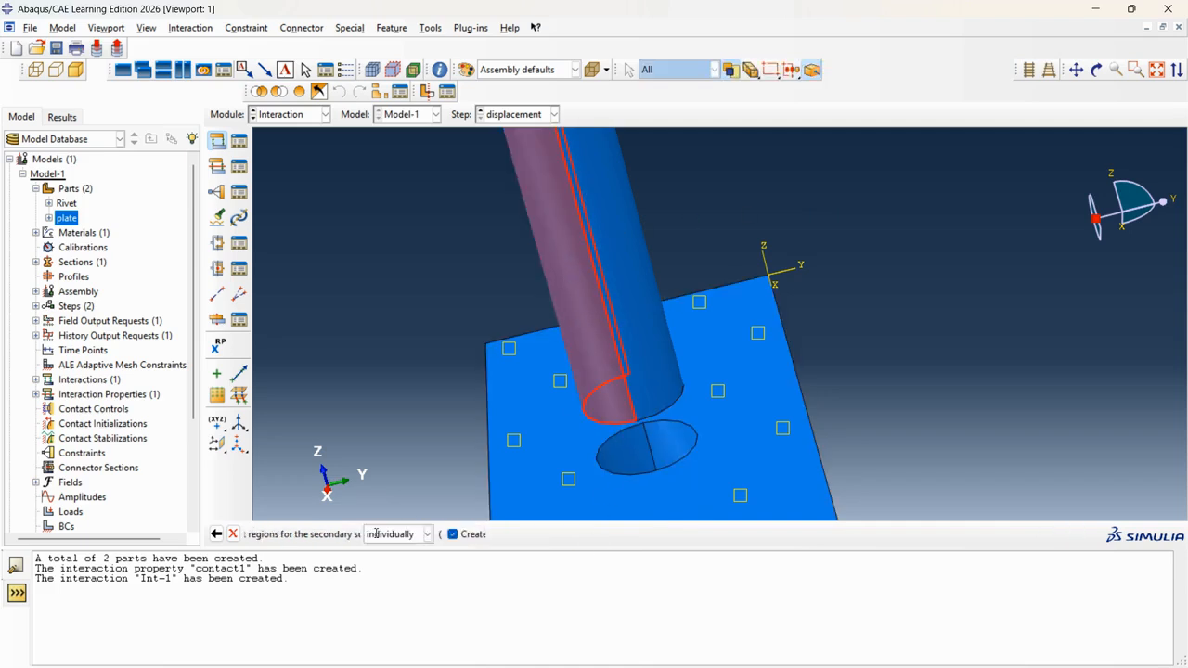
click(631, 455)
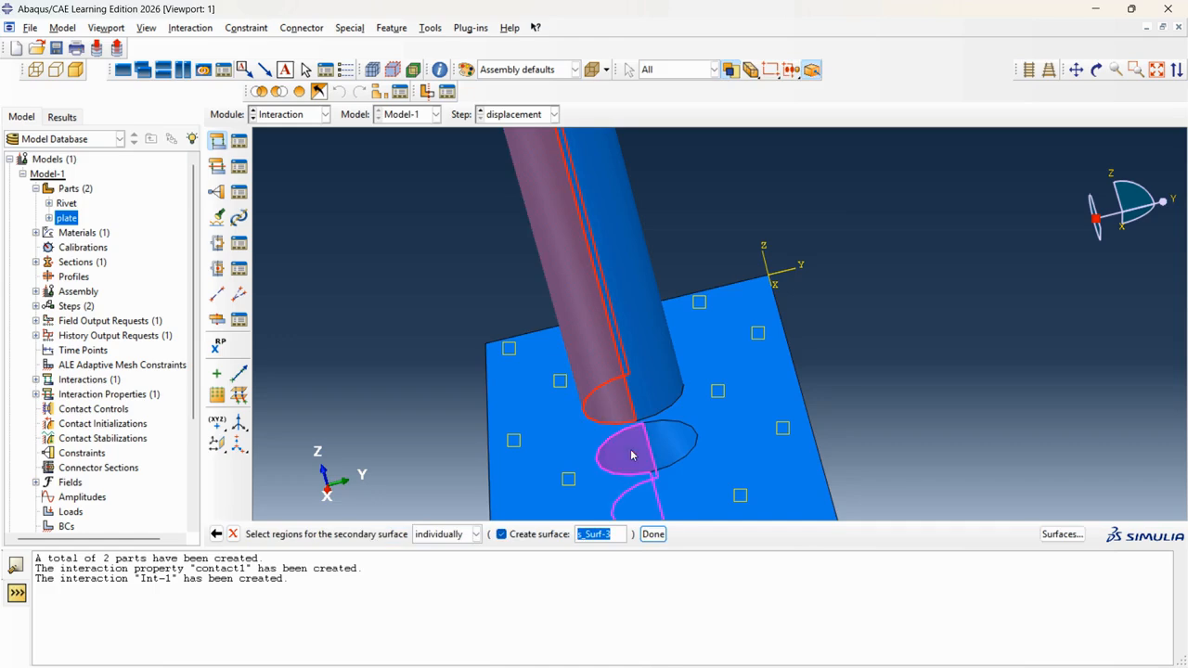
click(653, 534)
Create a new contact interaction property named contact2.
click(351, 518)
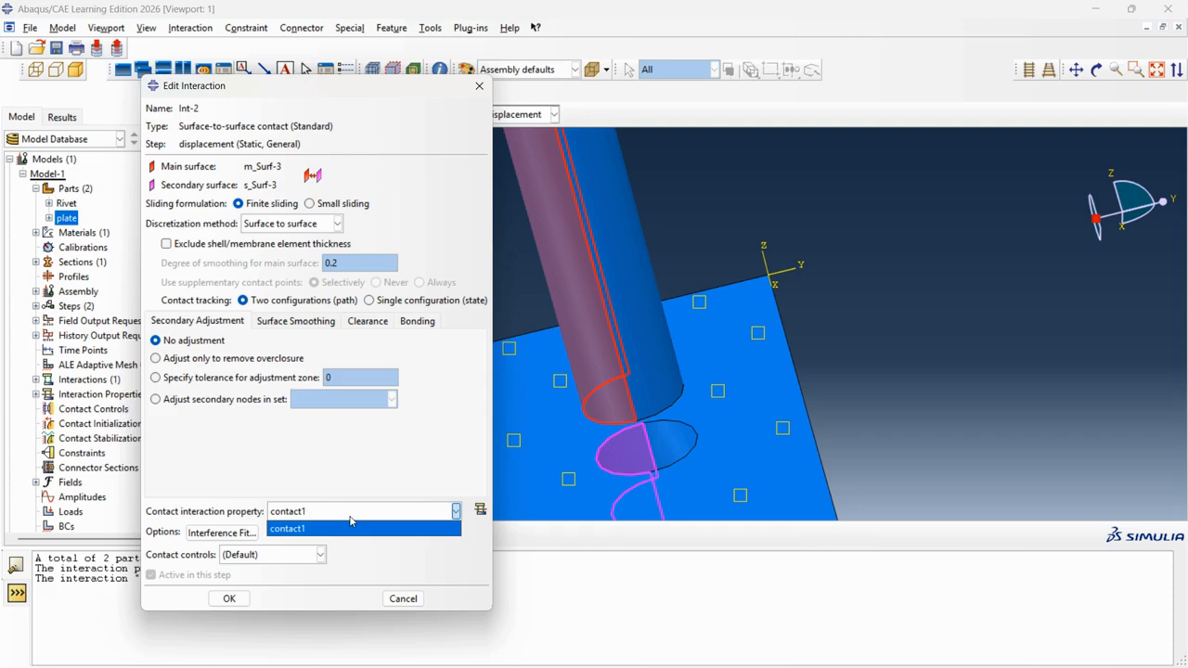
click(351, 528)
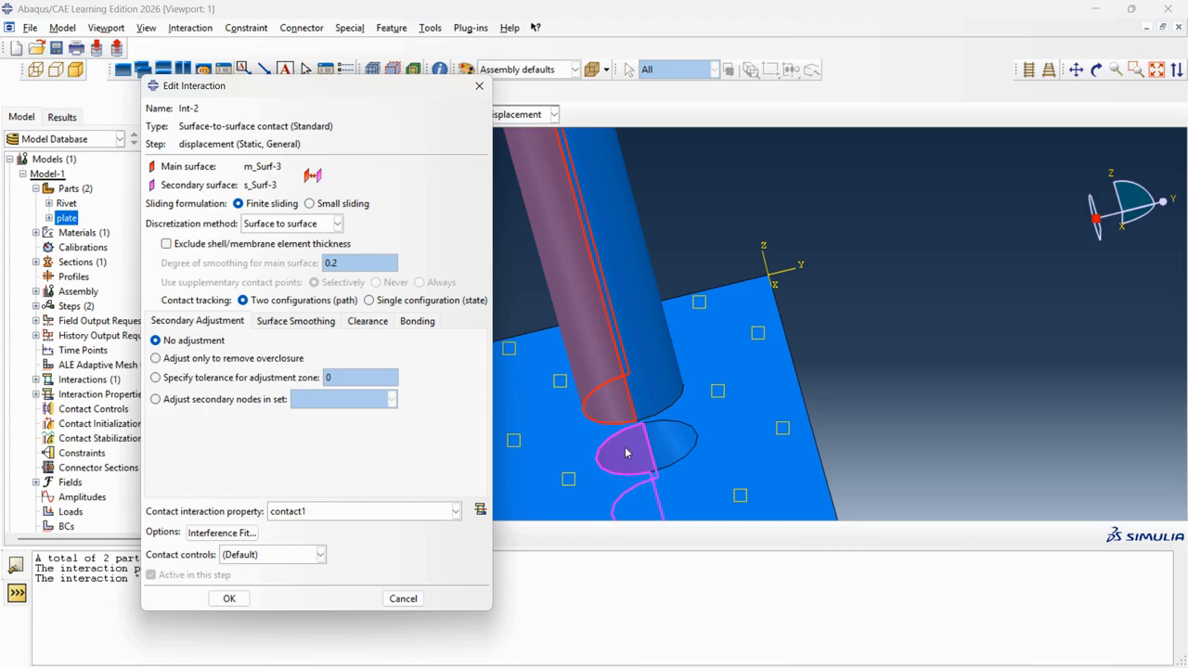
click(480, 510)
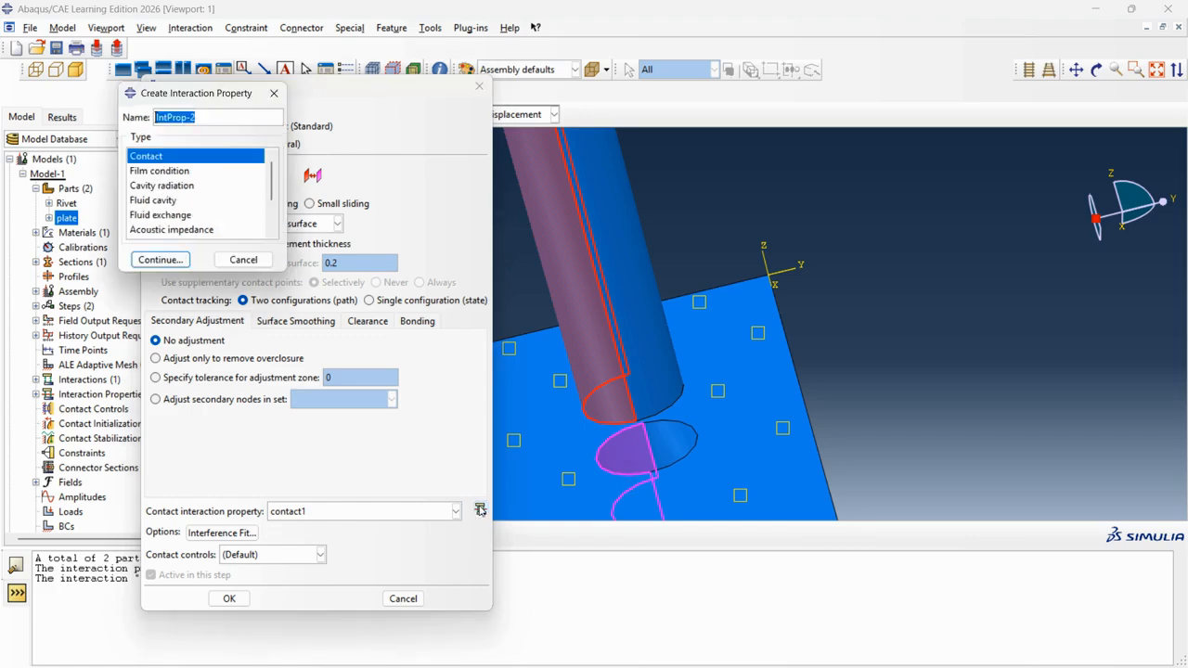
scroll(173, 190, down, 2)
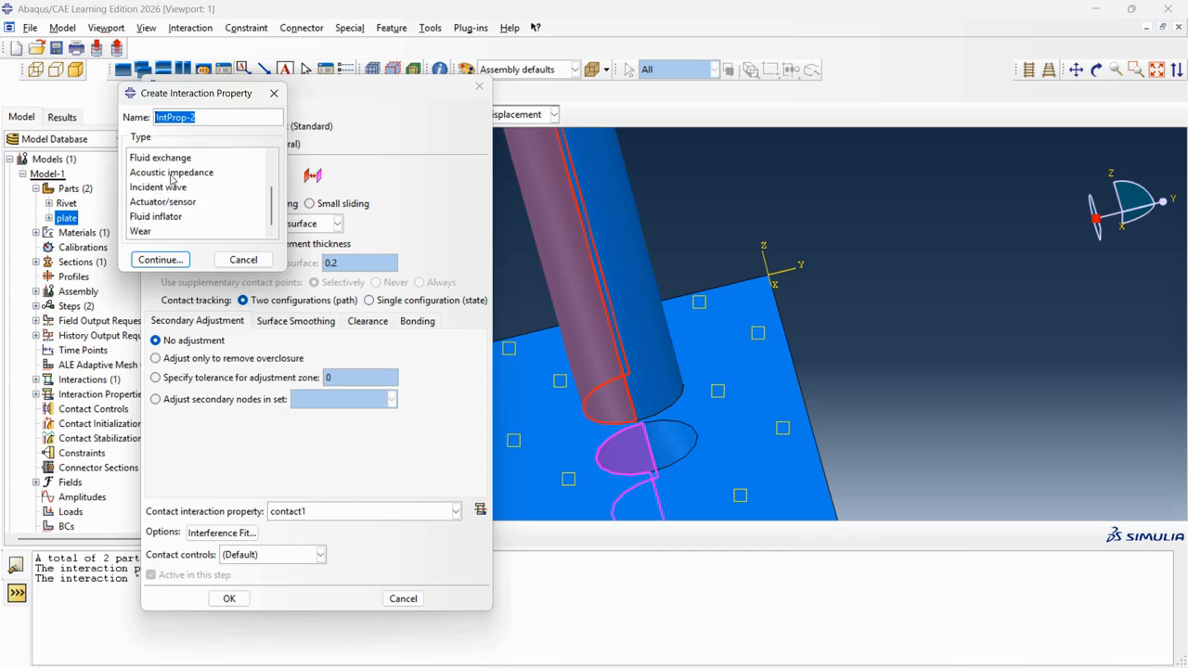
scroll(172, 179, up, 3)
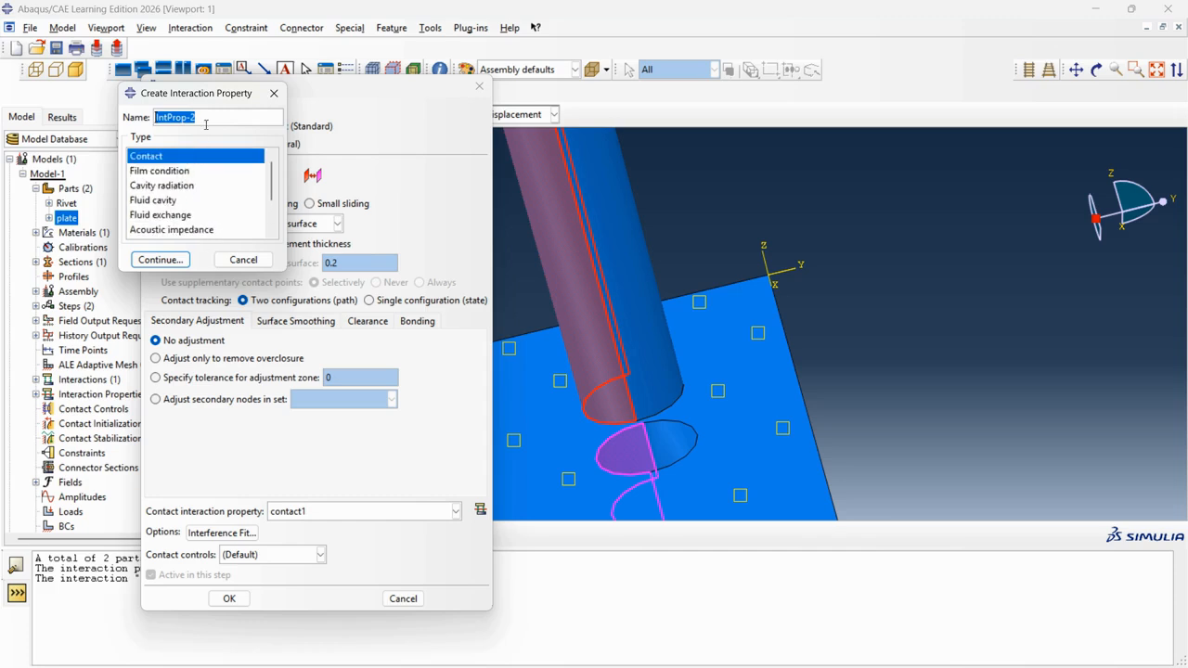
text(contact2)
click(160, 260)
Give contact2 Frictionless tangential behaviour and save it.
click(46, 206)
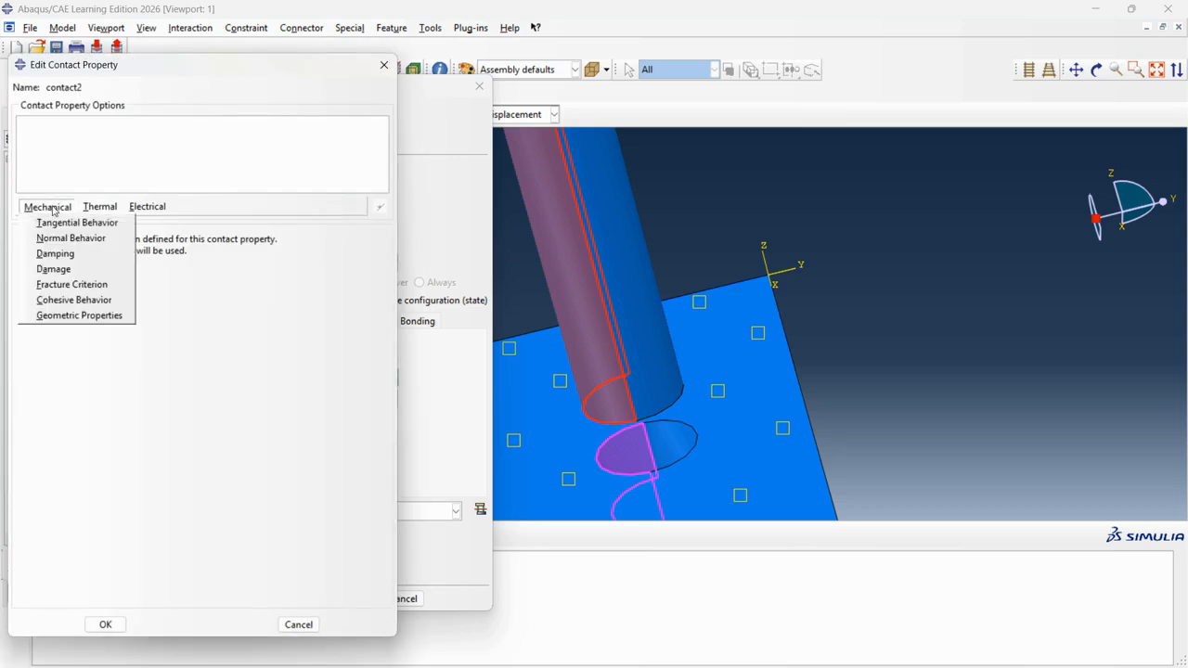
click(65, 223)
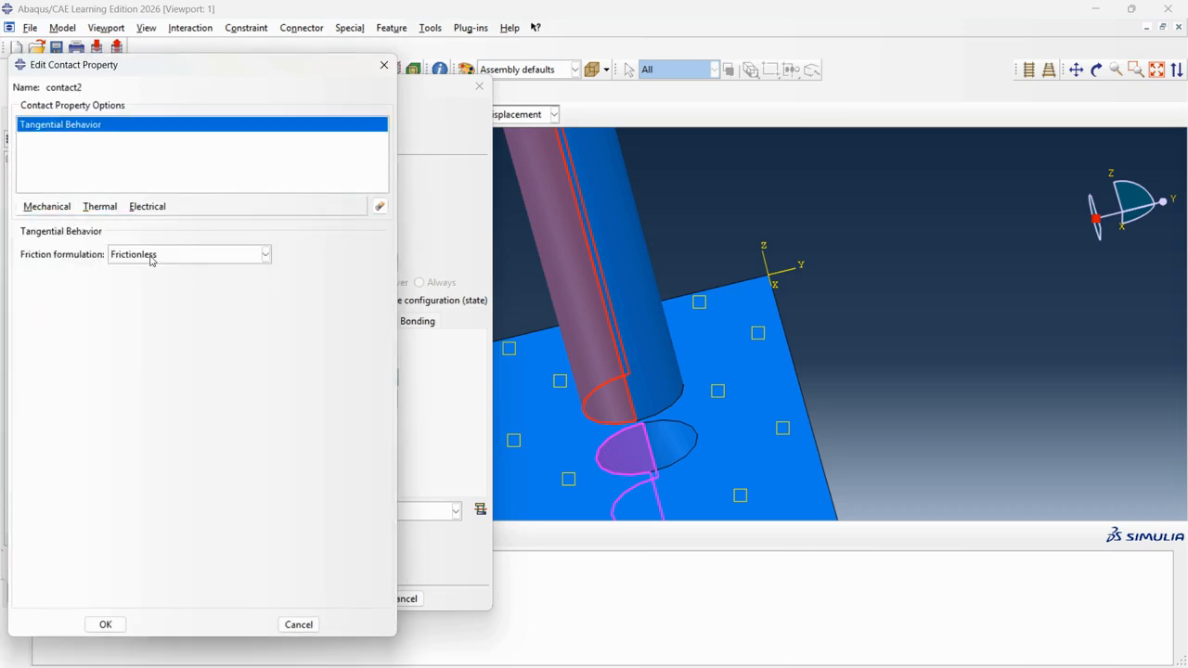
click(151, 259)
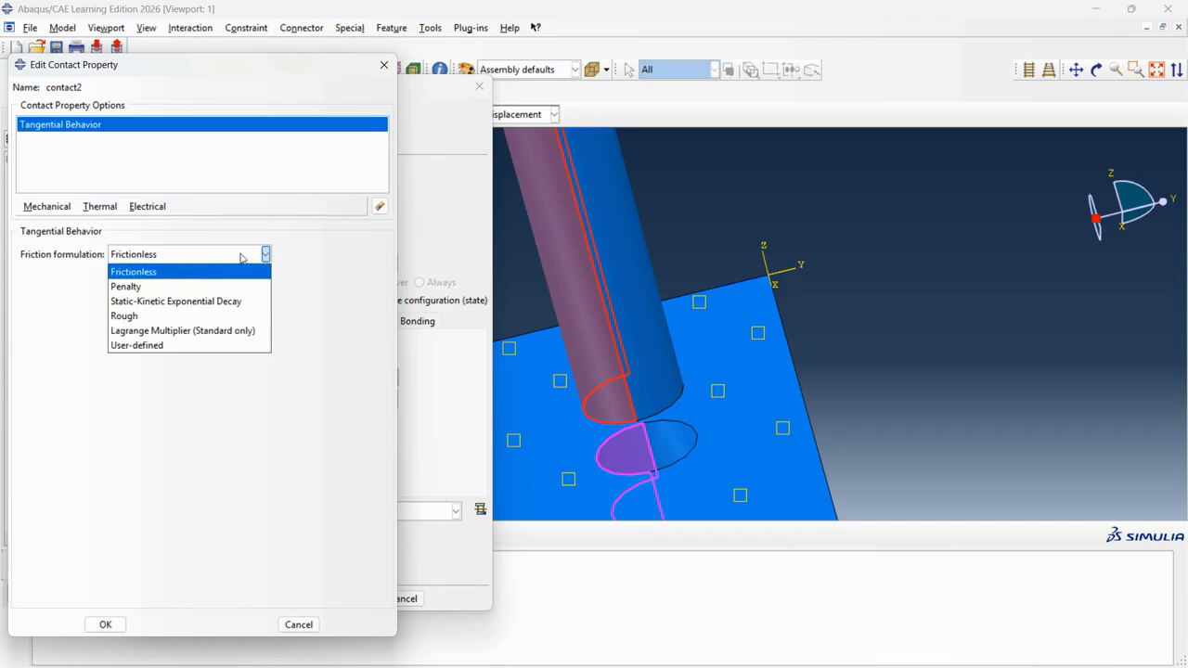
click(196, 279)
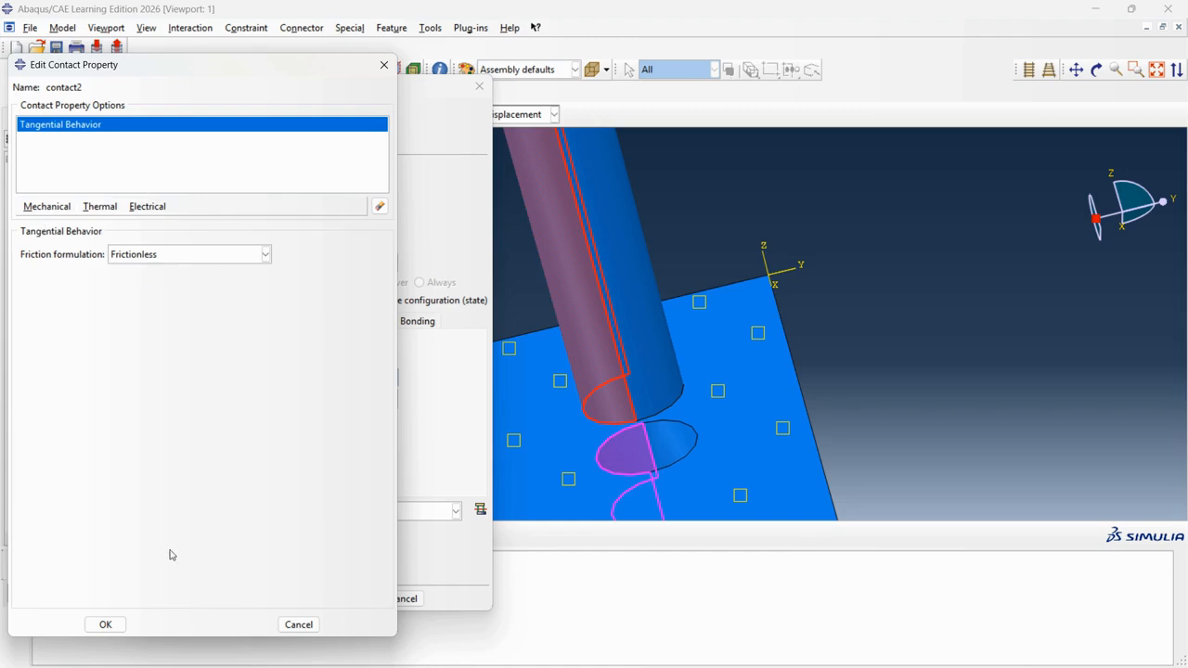
click(119, 623)
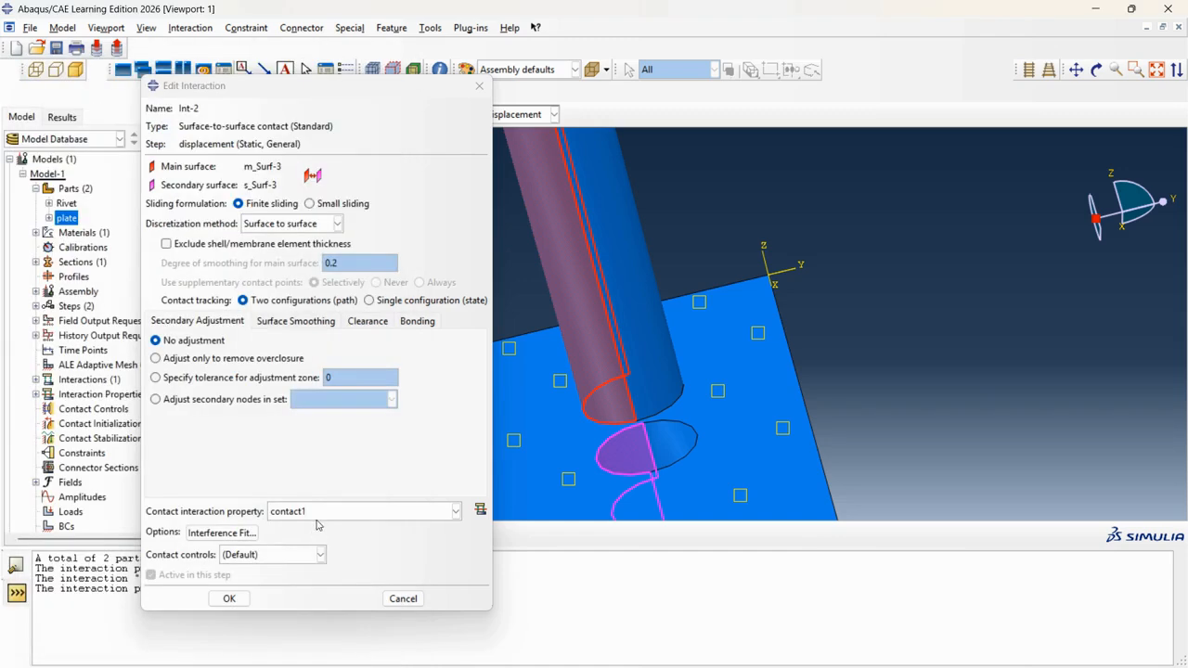
Assign contact2 to Int-2 and finish the interaction.
click(320, 513)
click(299, 543)
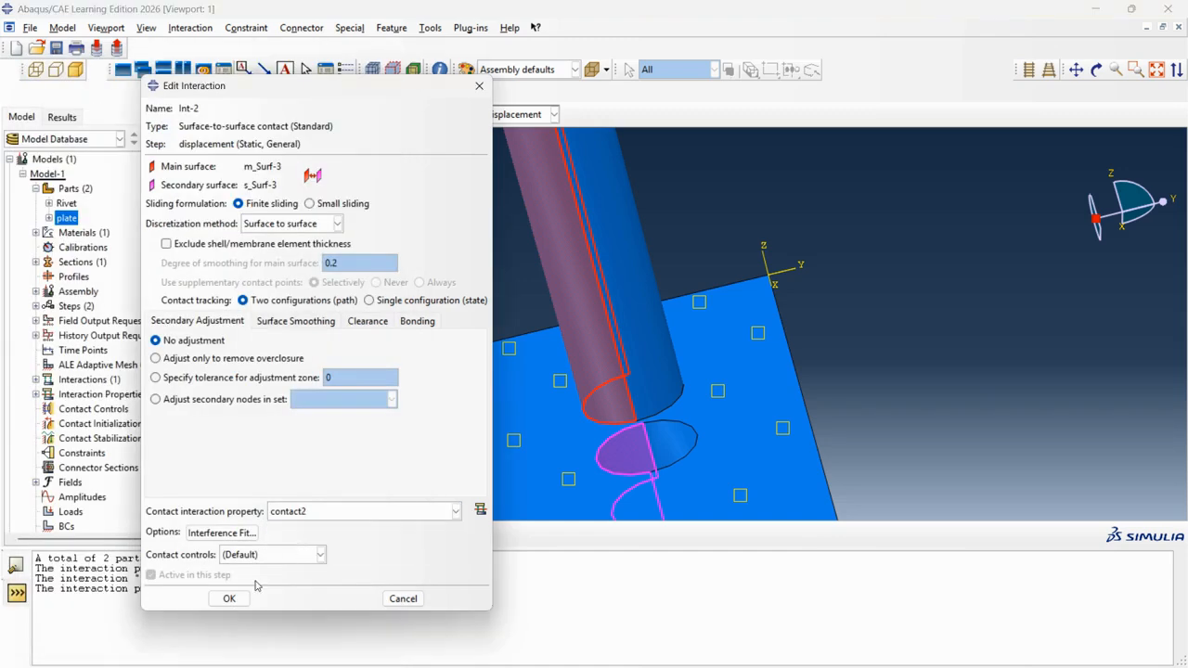
click(229, 599)
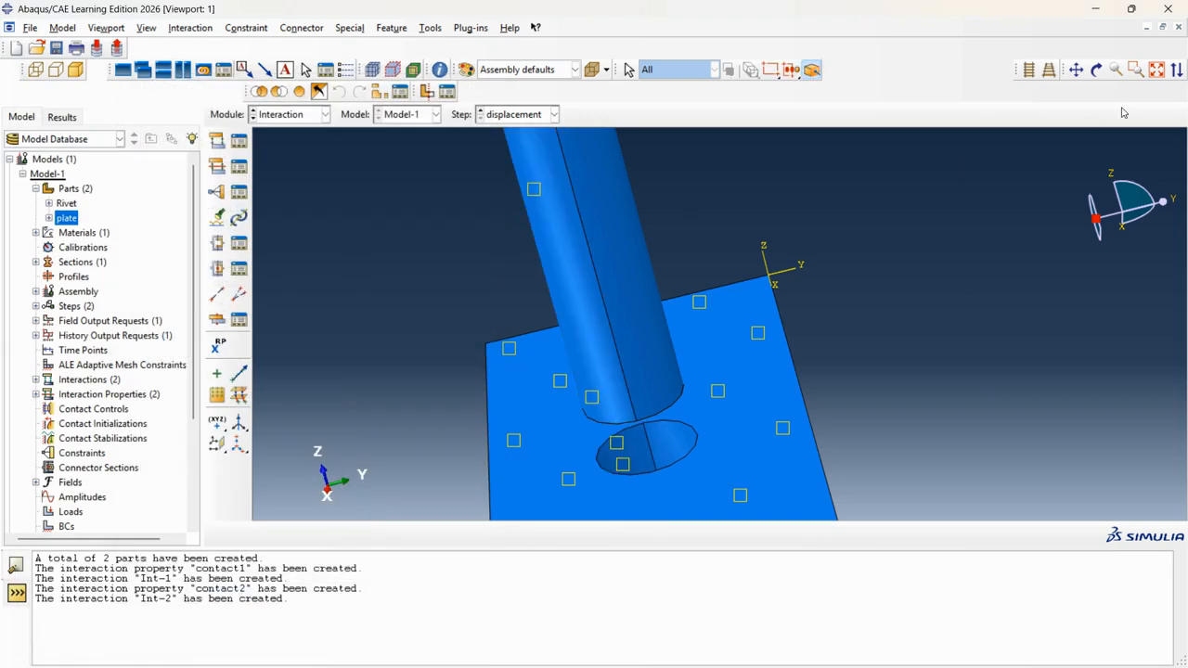
Create surface-to-surface contact Int-3 with the rivet's outer face as main surface.
click(216, 141)
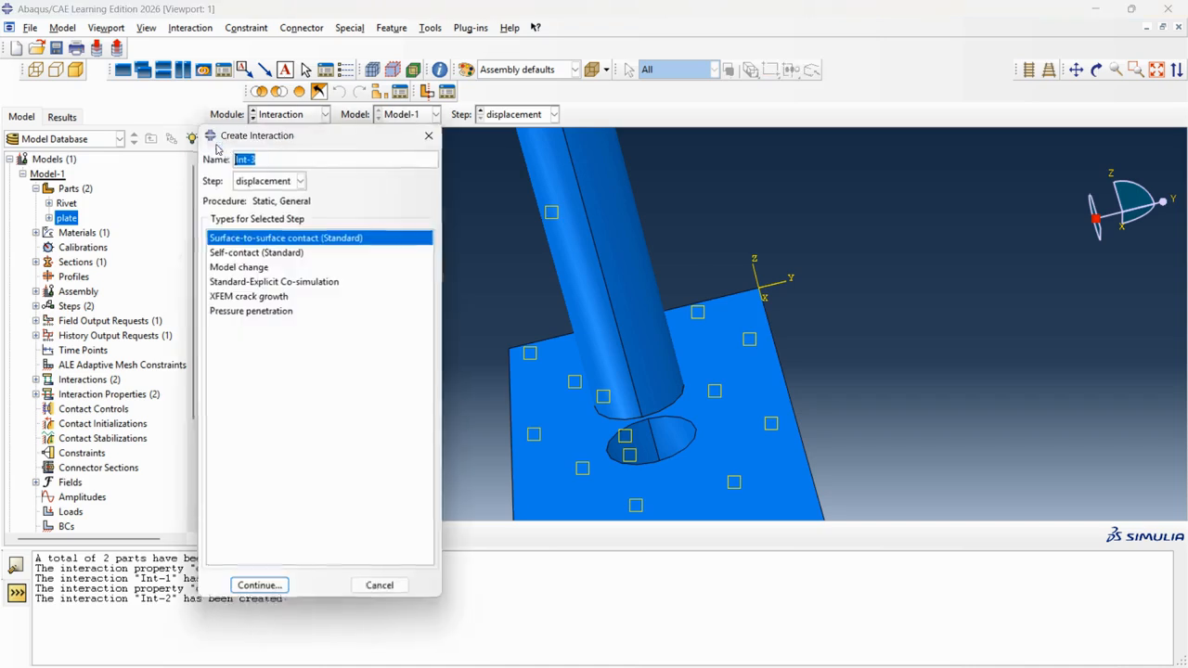
click(260, 587)
click(650, 305)
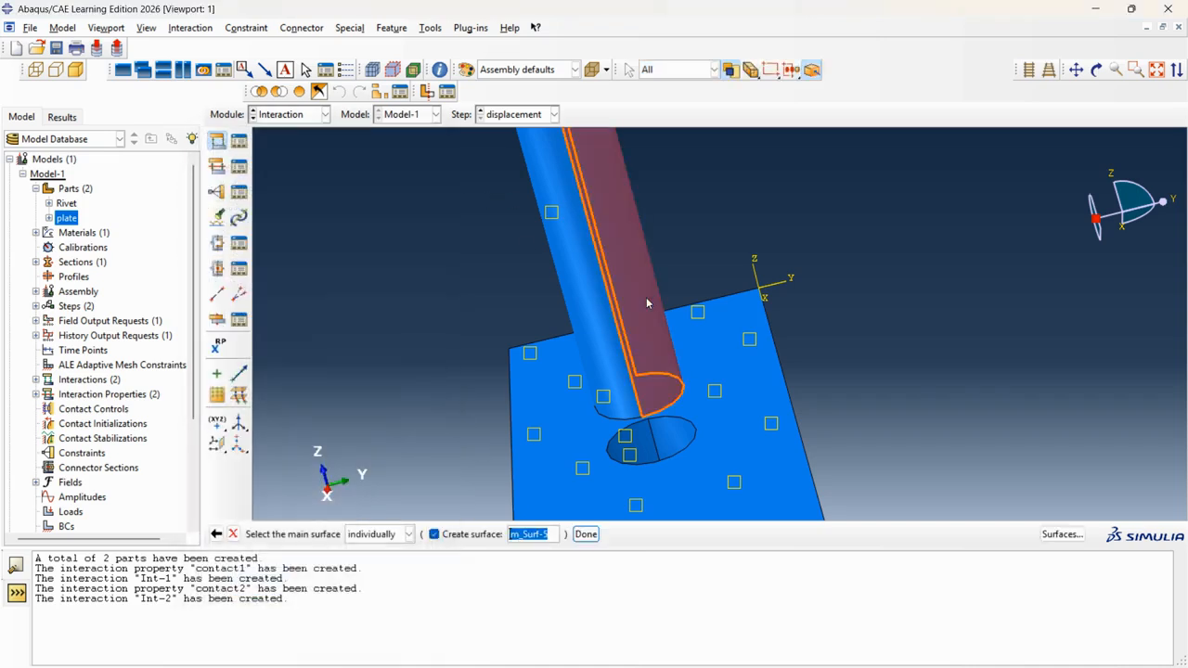
click(586, 533)
Use the plate hole face as secondary surface and assign contact2 to Int-3.
click(388, 535)
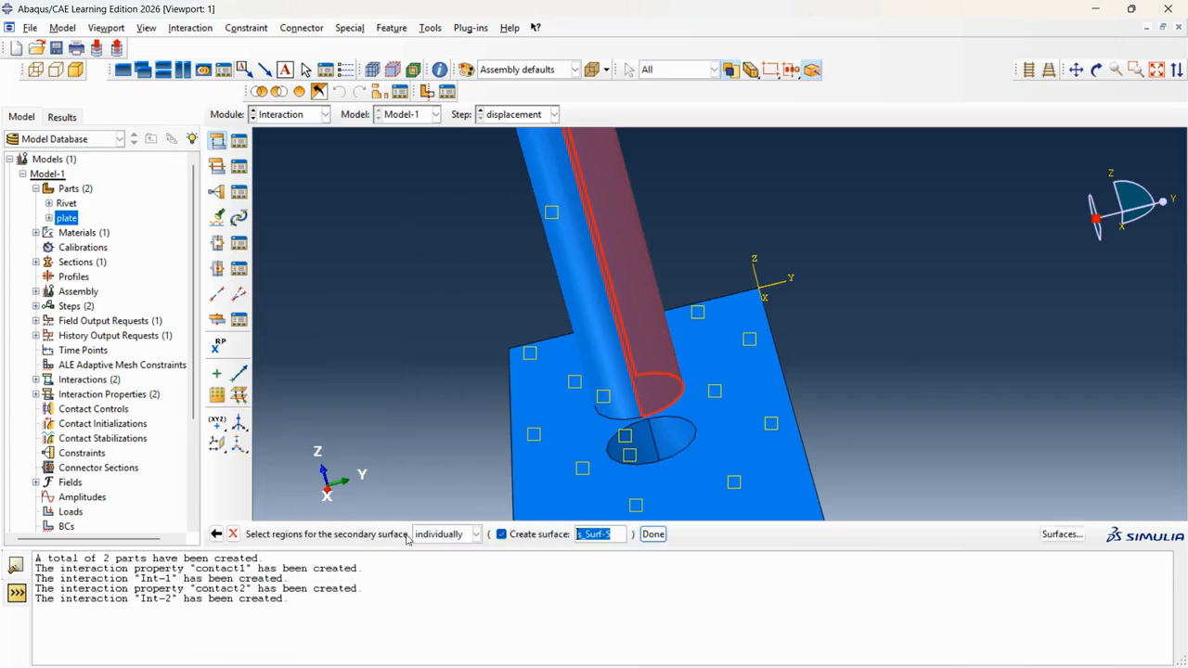
click(678, 436)
click(652, 534)
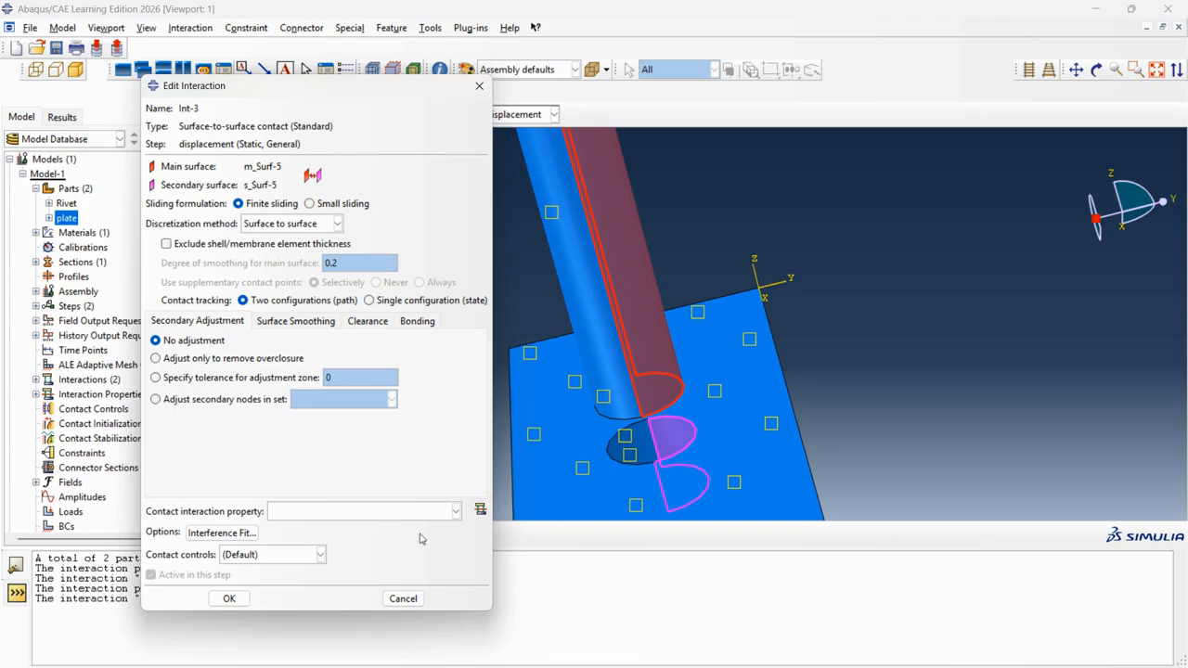
click(417, 514)
click(351, 542)
click(215, 600)
Switch to the Load module.
scroll(477, 197, down, 5)
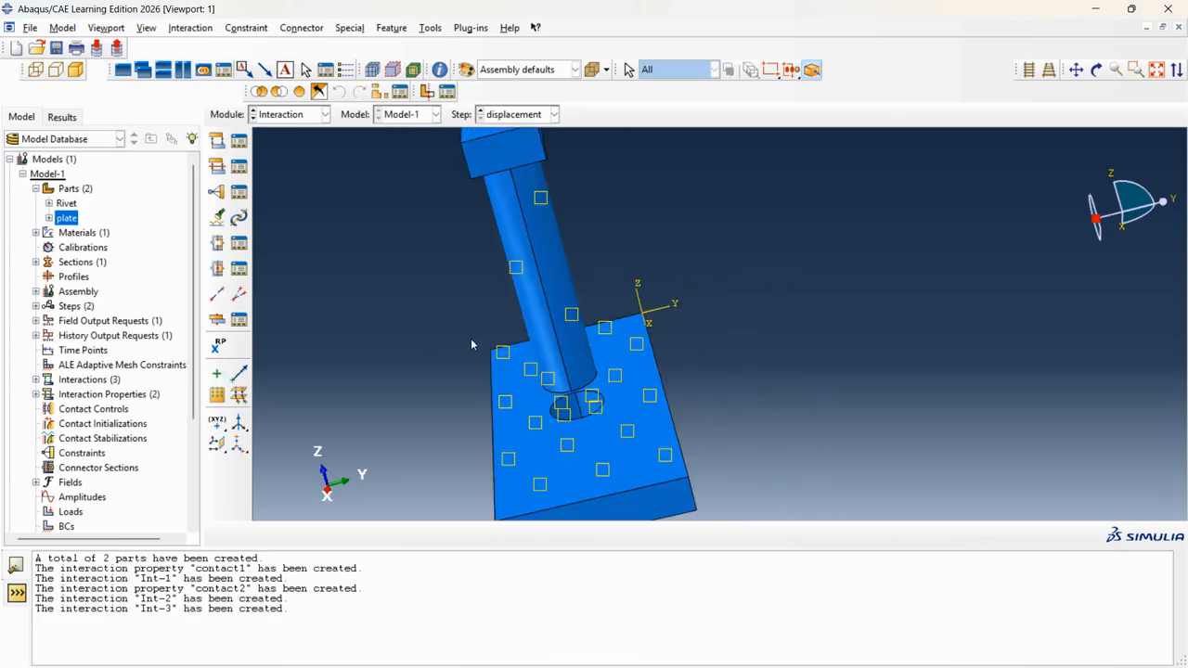
scroll(476, 197, down, 2)
click(325, 114)
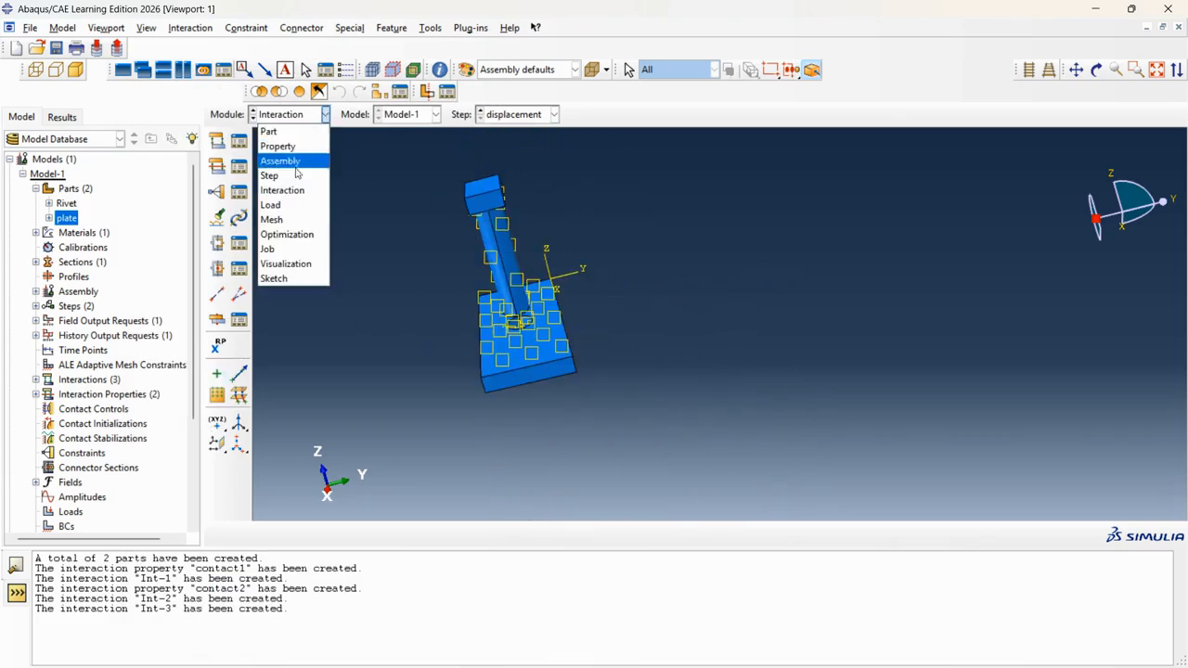
click(288, 208)
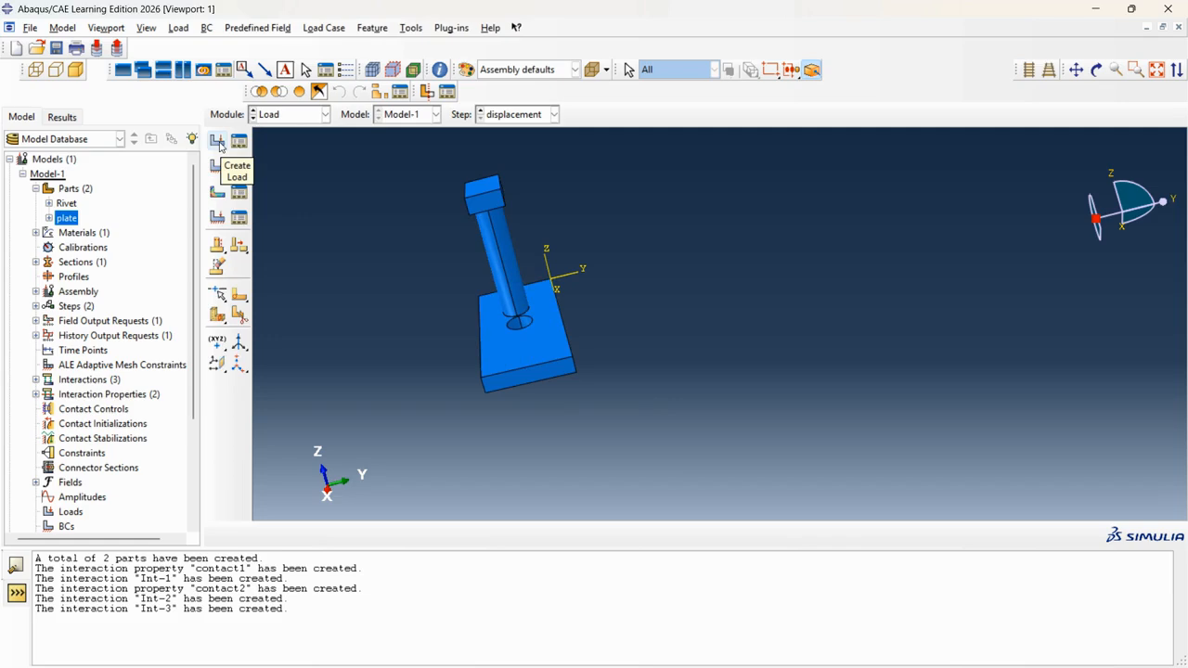
Orbit the assembly to several angles, working back toward an upright view.
scroll(605, 259, up, 2)
scroll(605, 259, down, 3)
click(1097, 70)
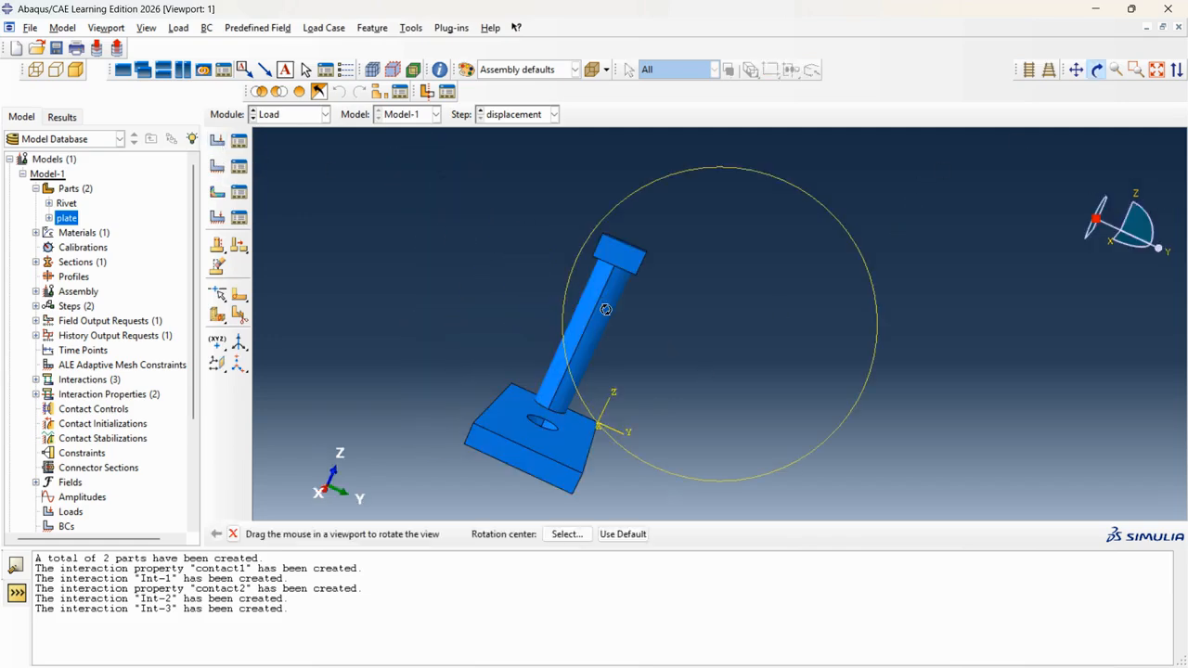
mouse_move(606, 310)
mouse_down()
mouse_move(644, 268)
mouse_move(649, 294)
mouse_up()
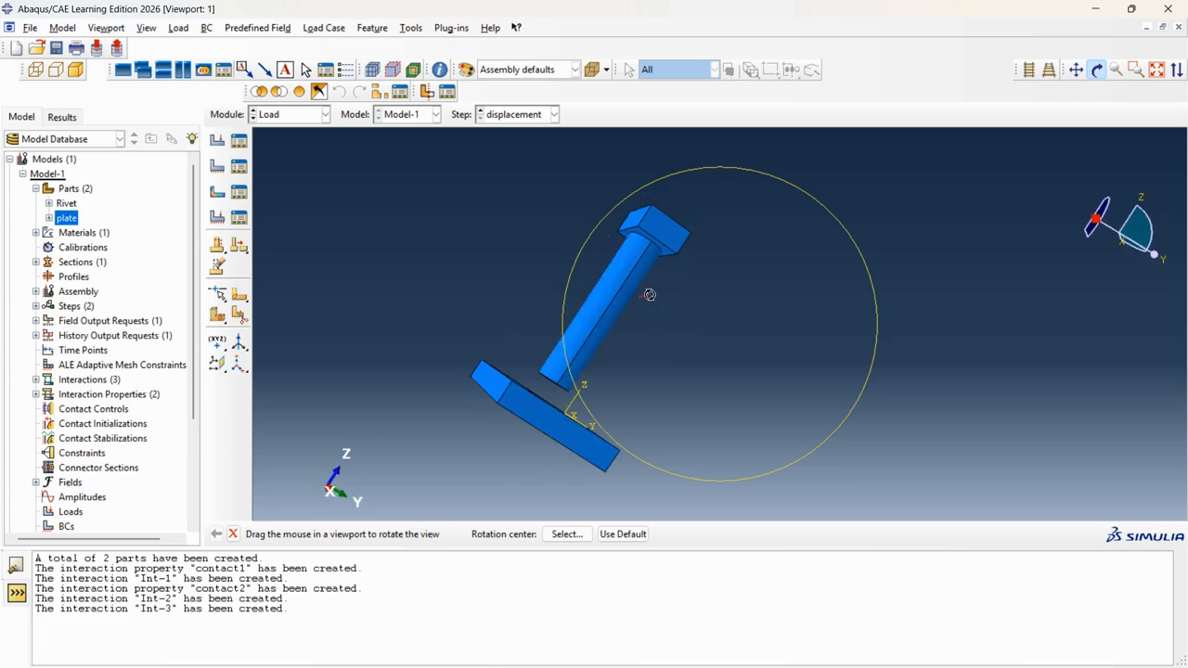
click(1101, 71)
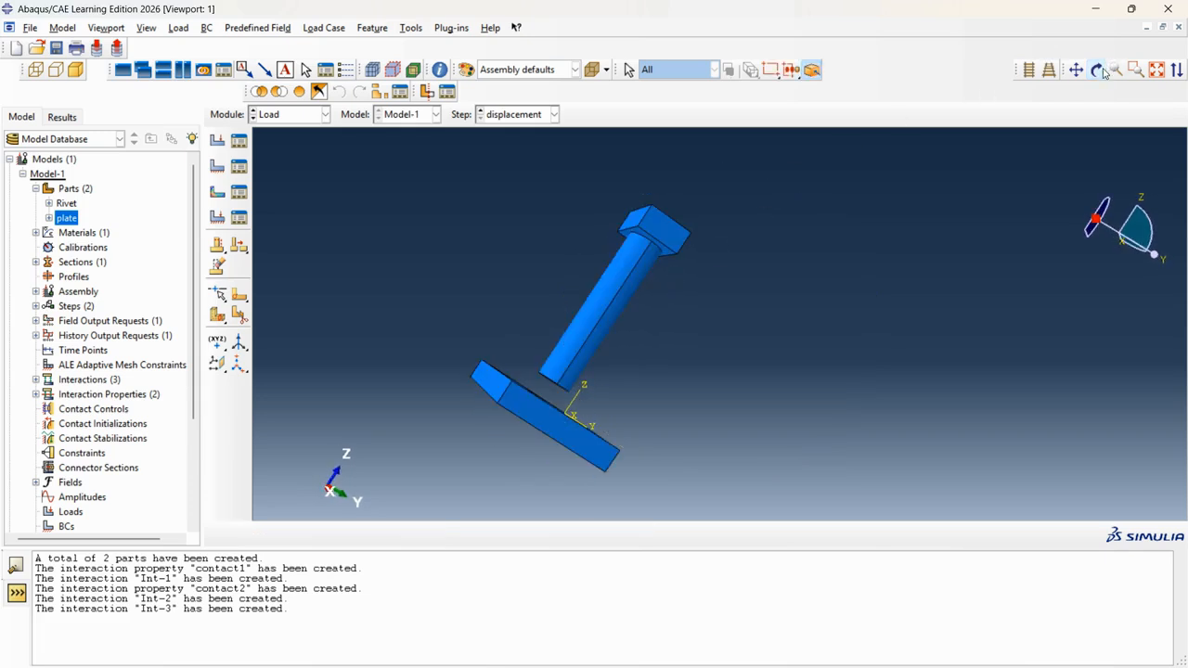
scroll(626, 227, up, 2)
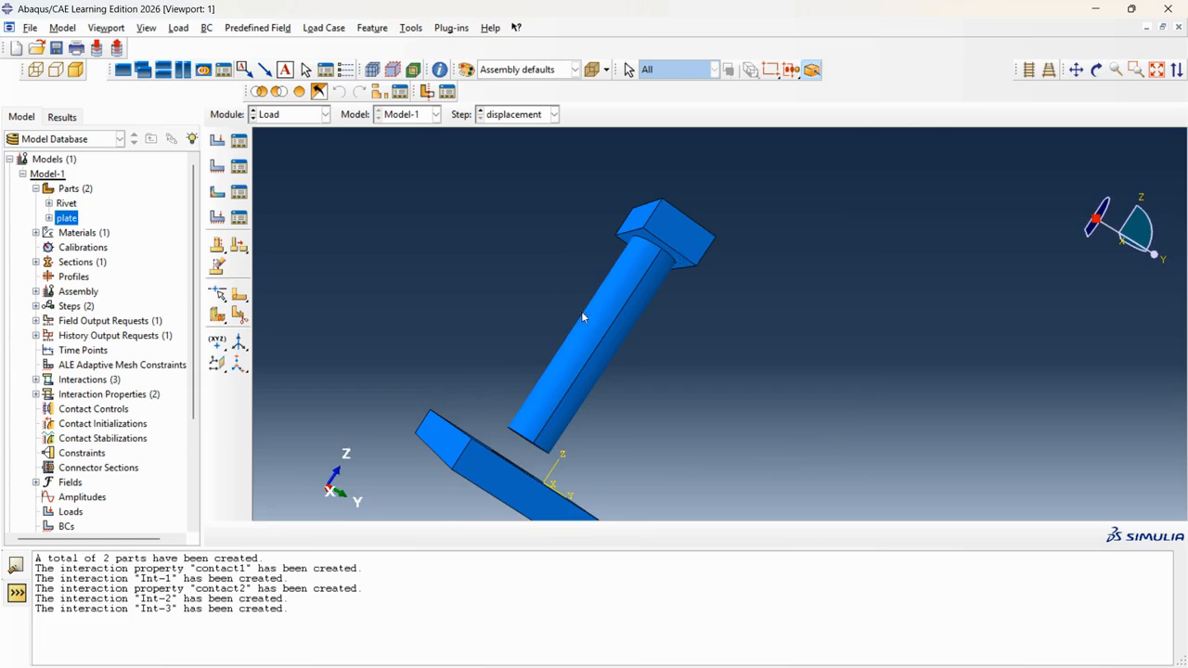
scroll(635, 260, down, 2)
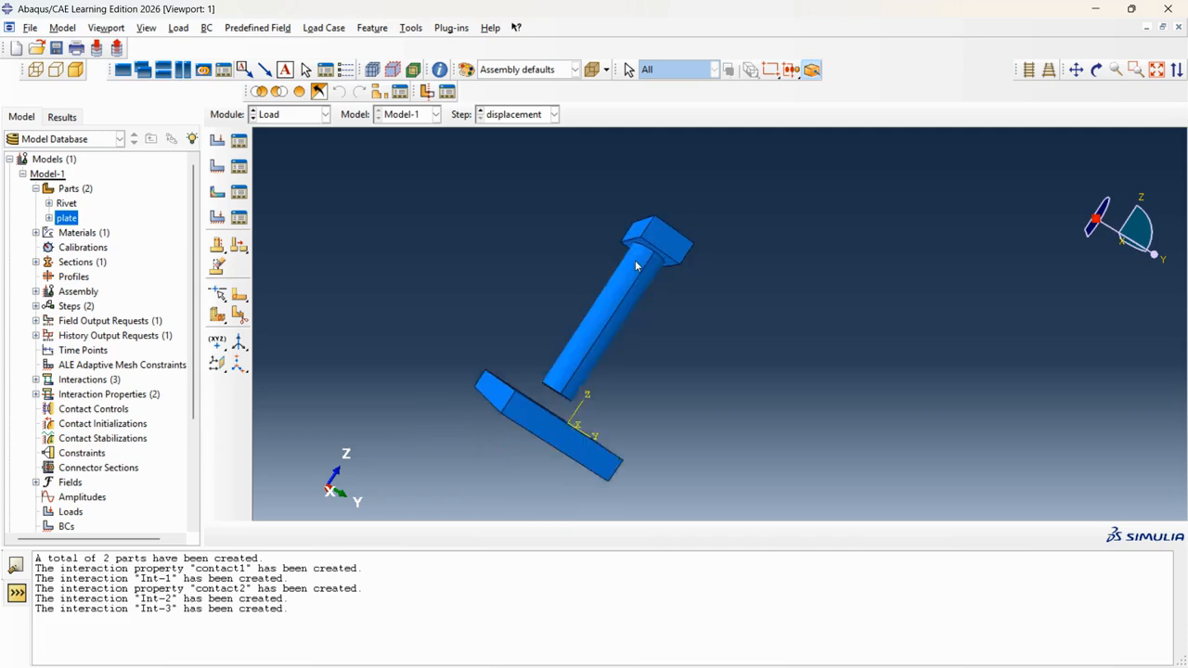
click(1097, 69)
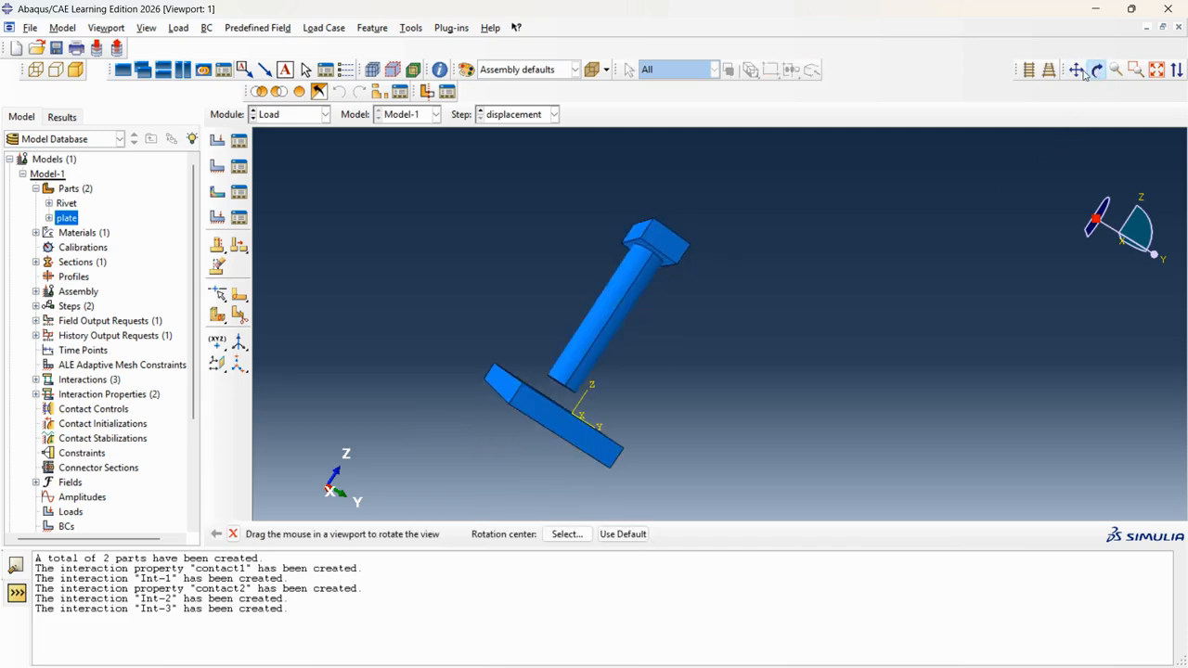
drag(731, 230, 614, 302)
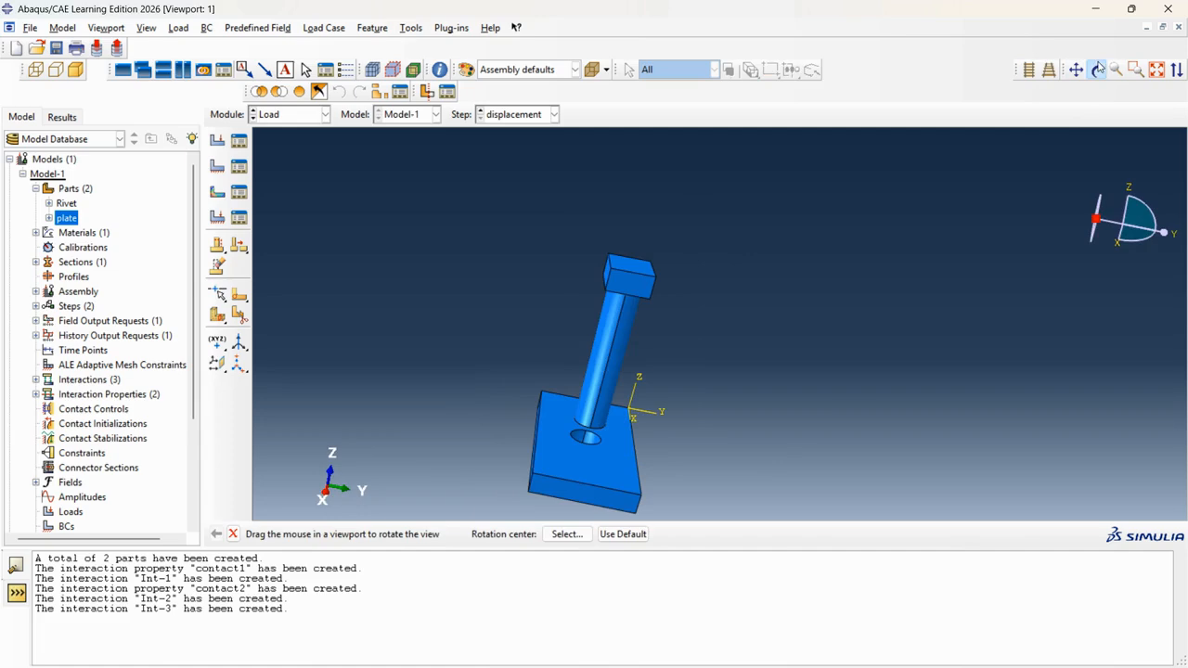
click(1099, 71)
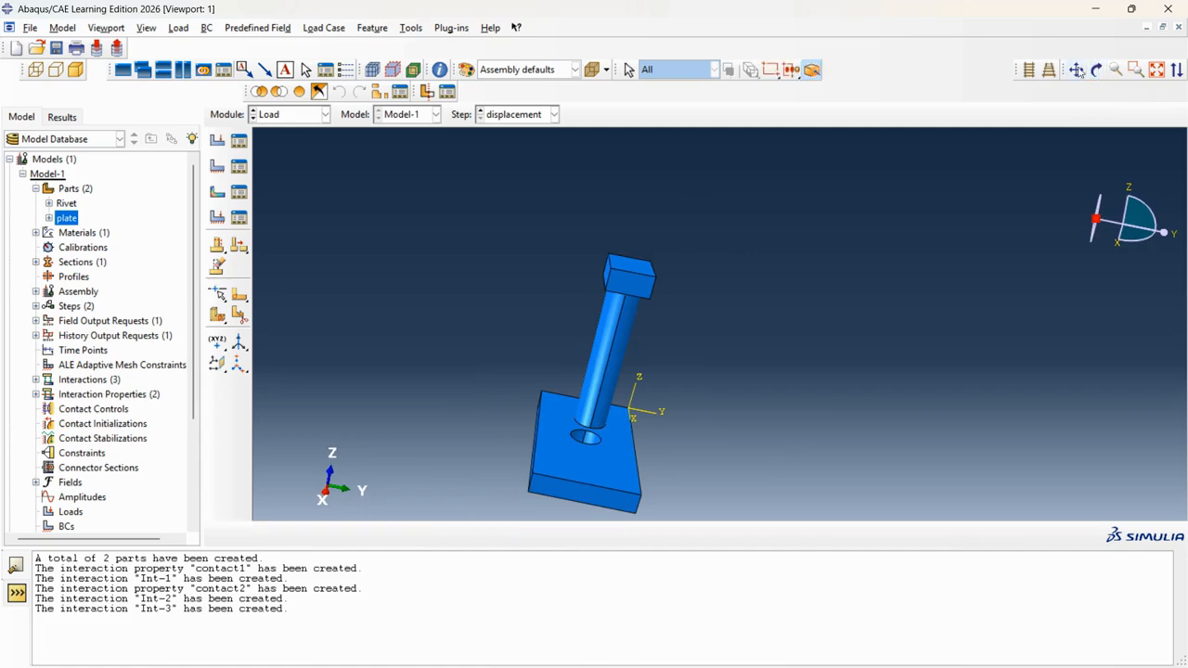
Browse the menu bar, then rotate the model so the rivet stands vertical.
click(412, 25)
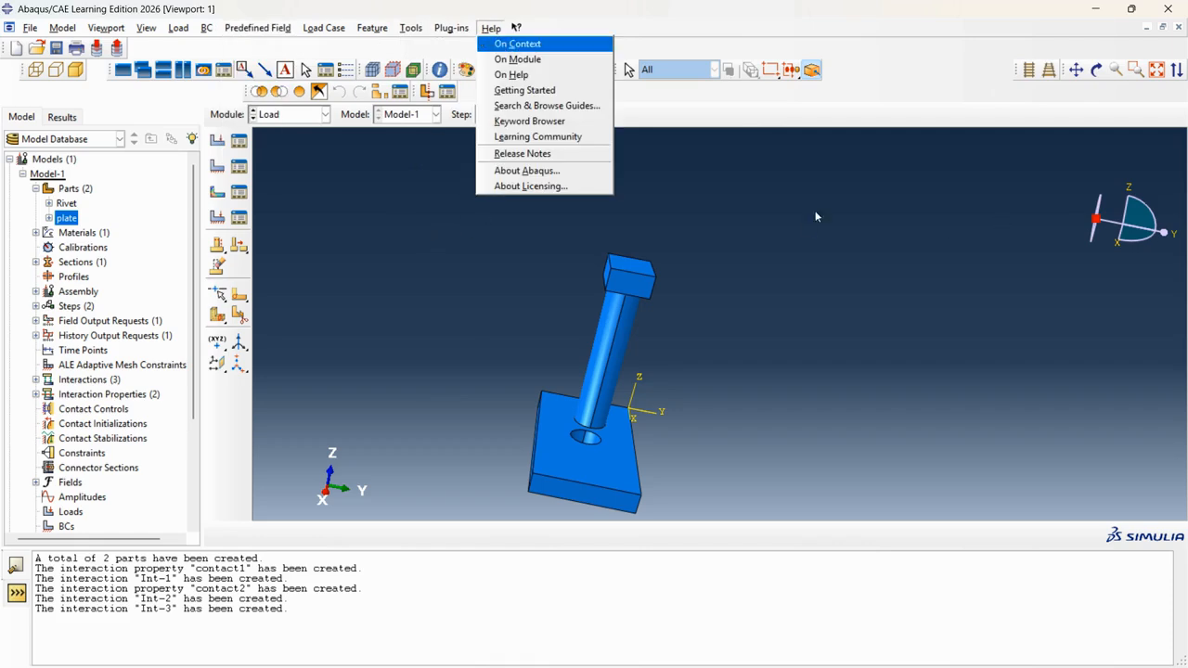
click(889, 198)
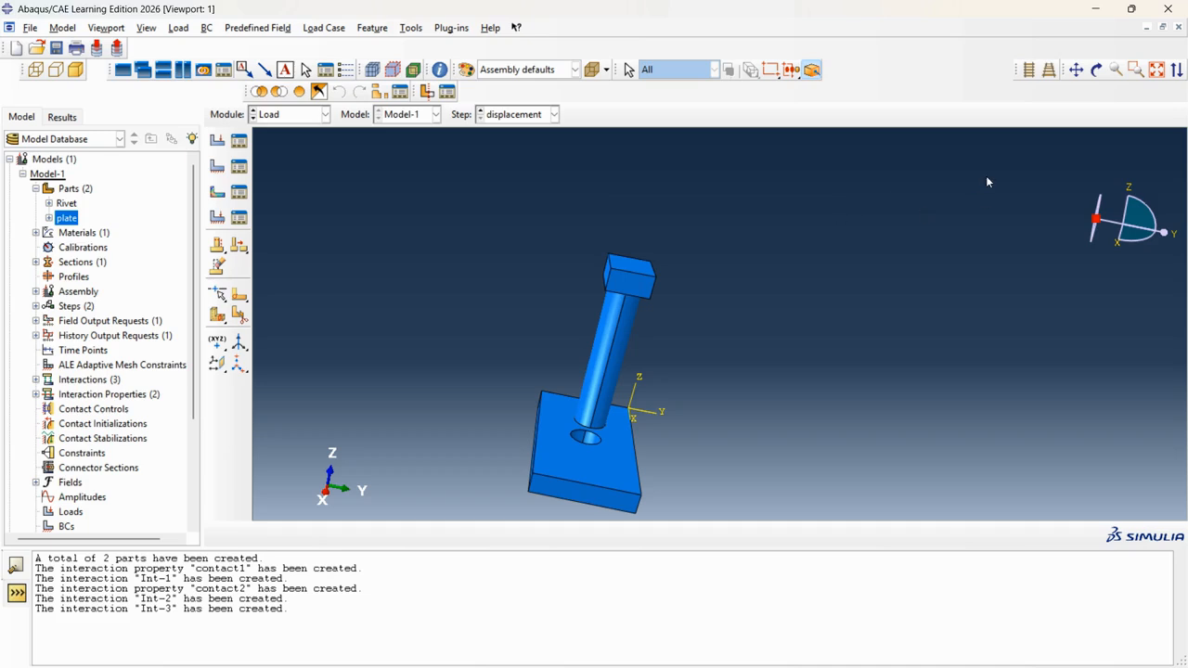
click(1097, 69)
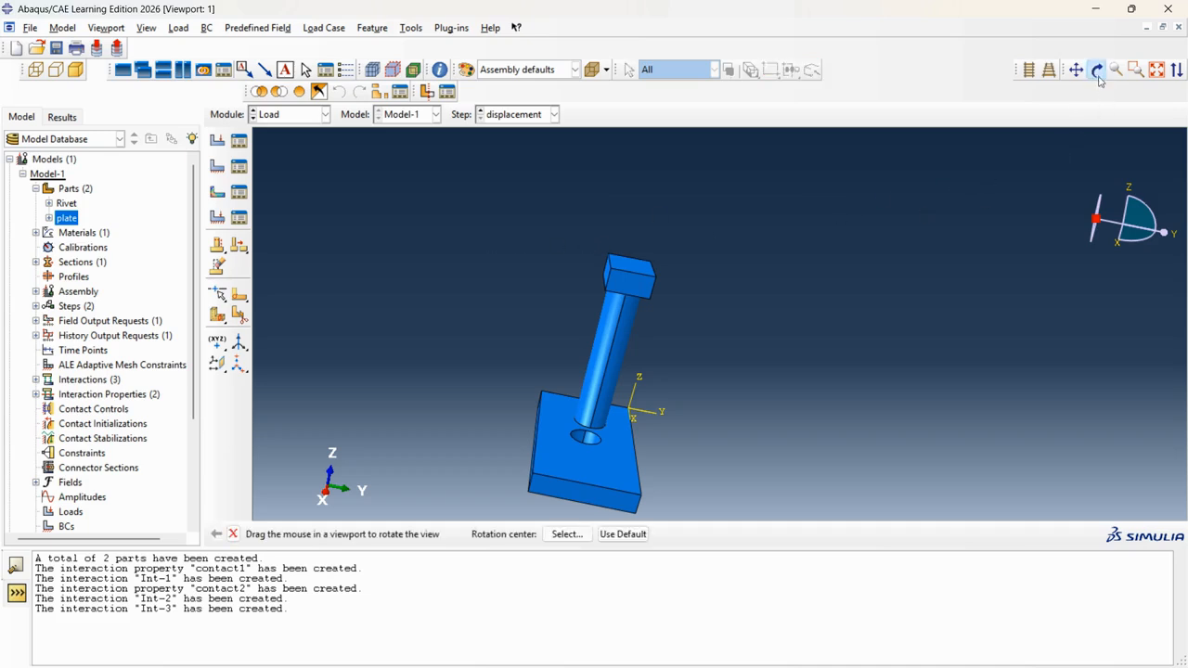
drag(654, 372, 588, 323)
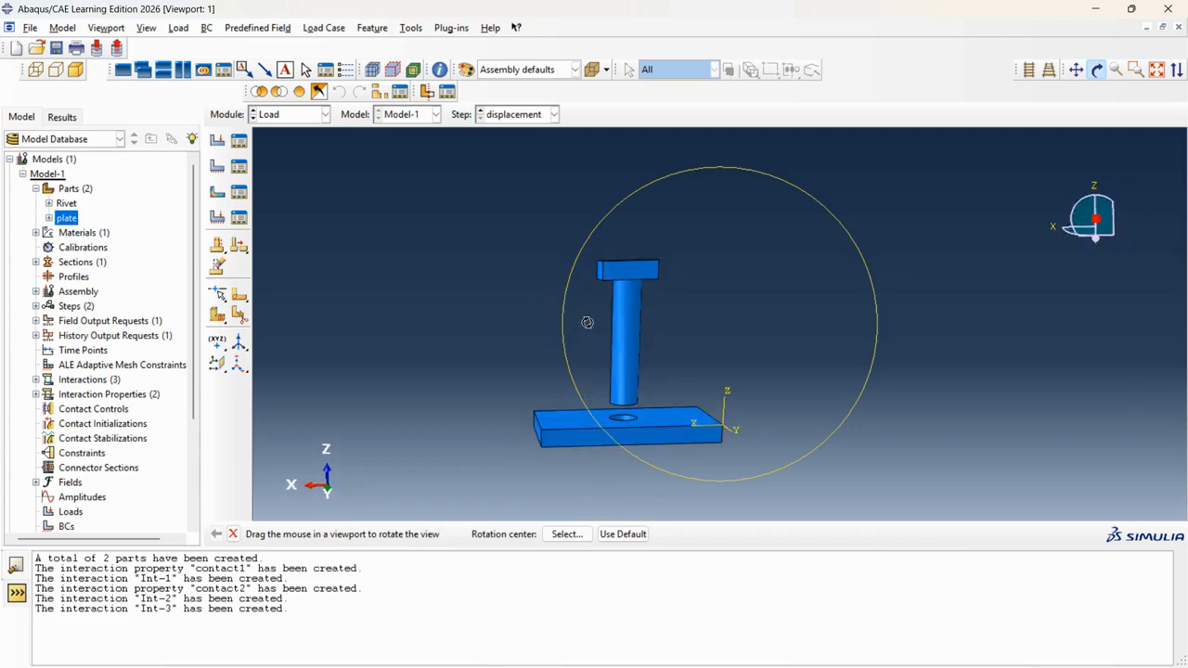
click(1096, 70)
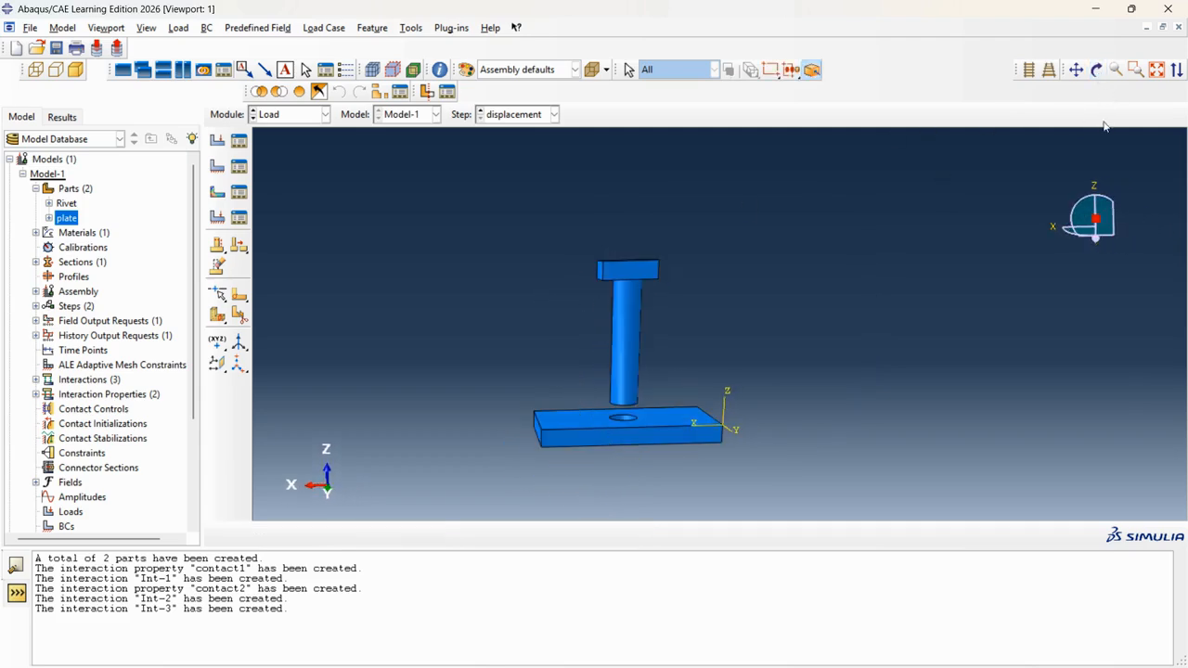
click(1097, 71)
drag(775, 232, 768, 276)
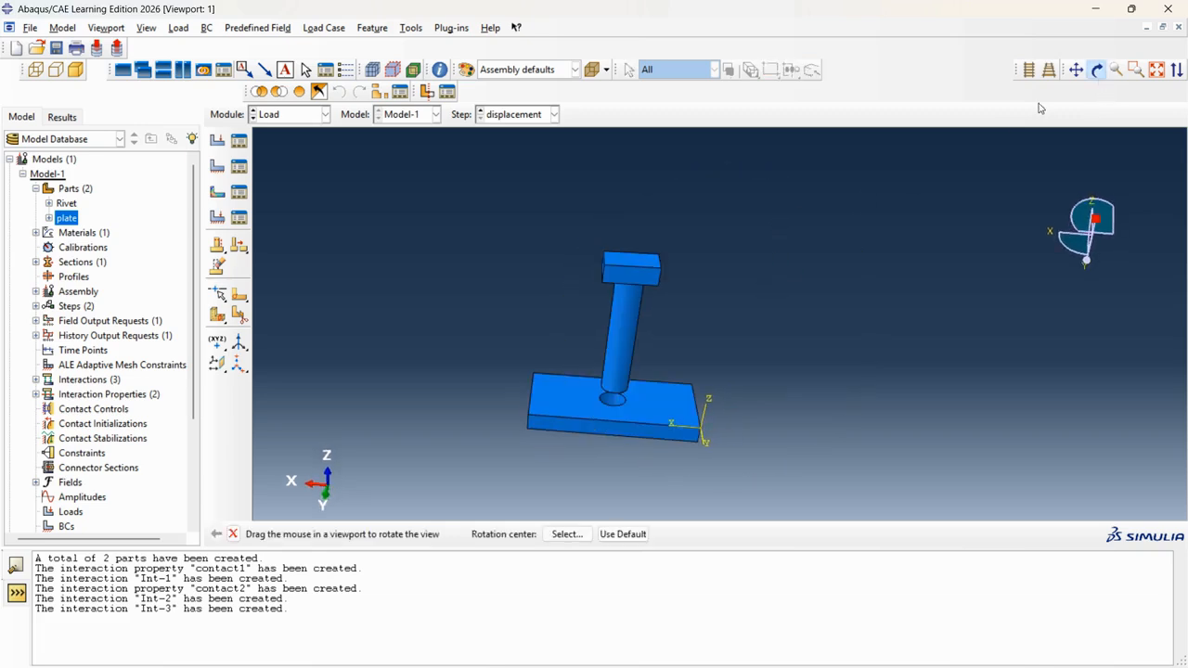
click(1097, 70)
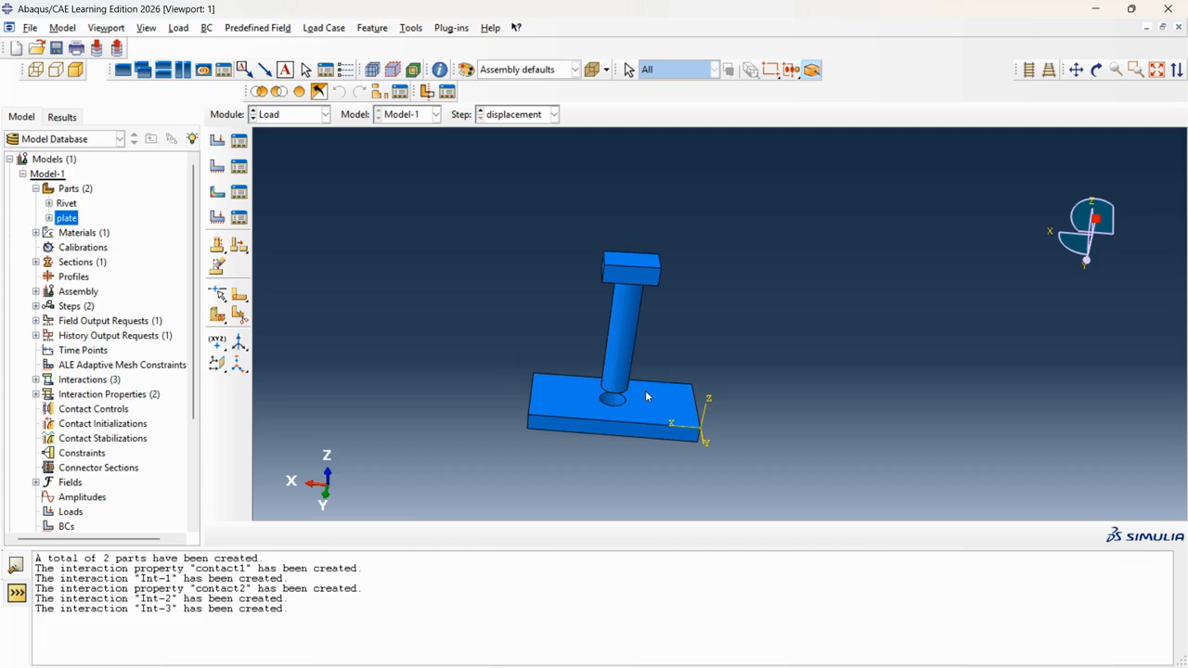
scroll(567, 285, up, 1)
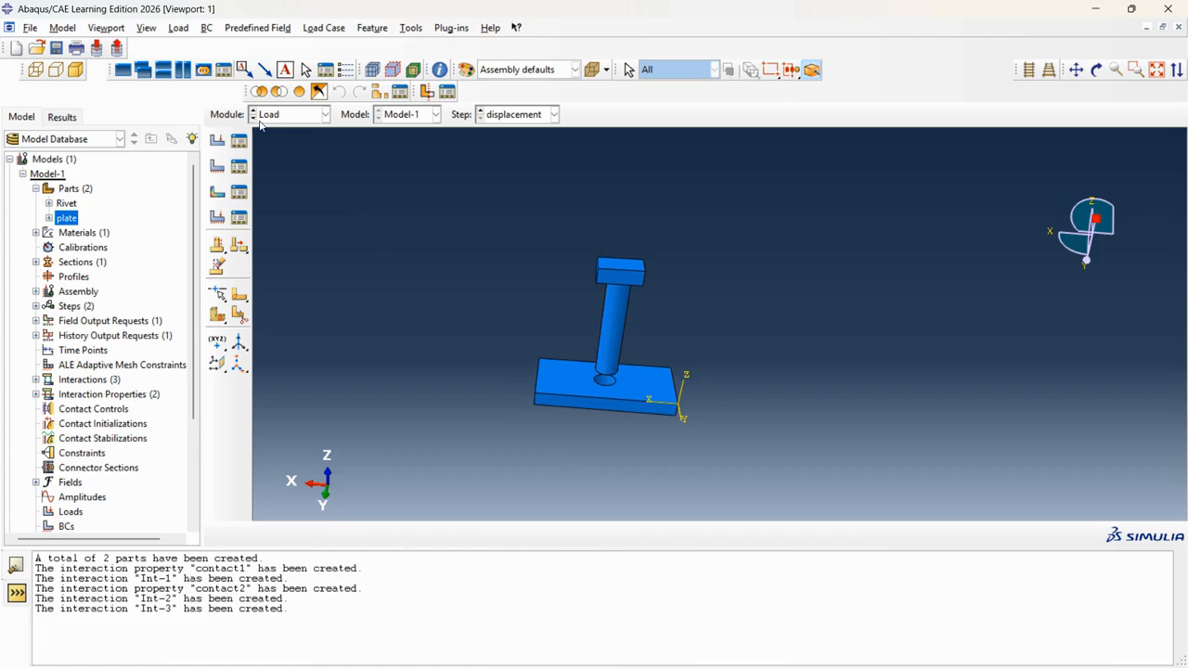
Create Displacement/Rotation boundary condition displacement1 on the rivet head's top face.
click(217, 165)
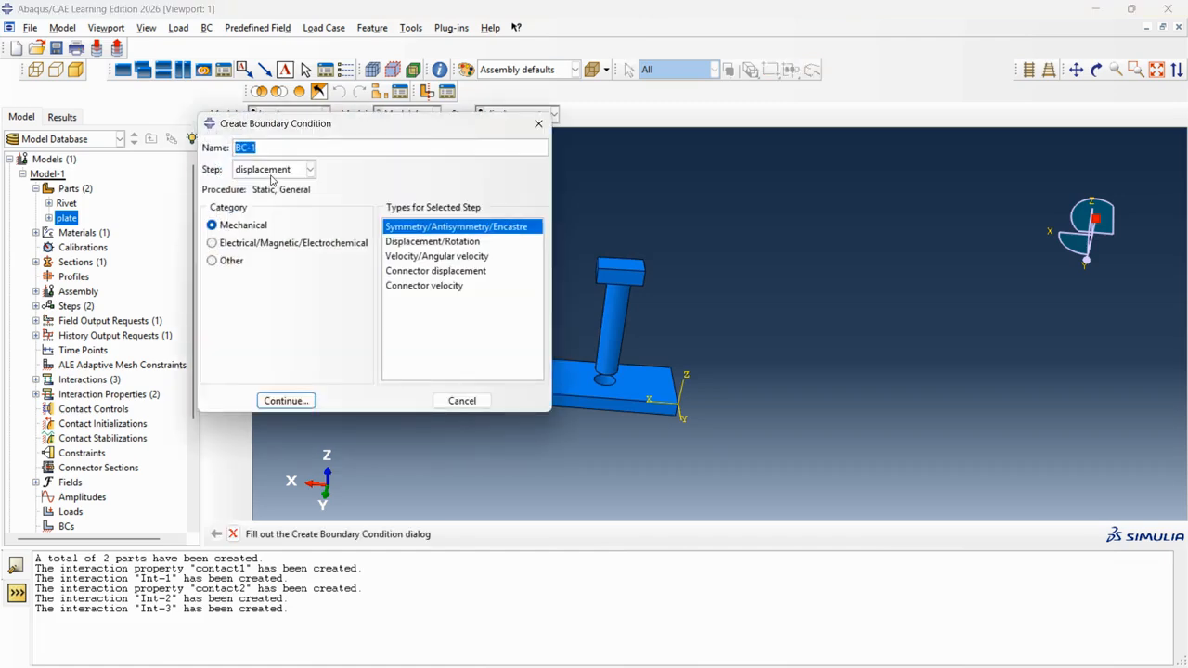
text(displacement1)
click(412, 243)
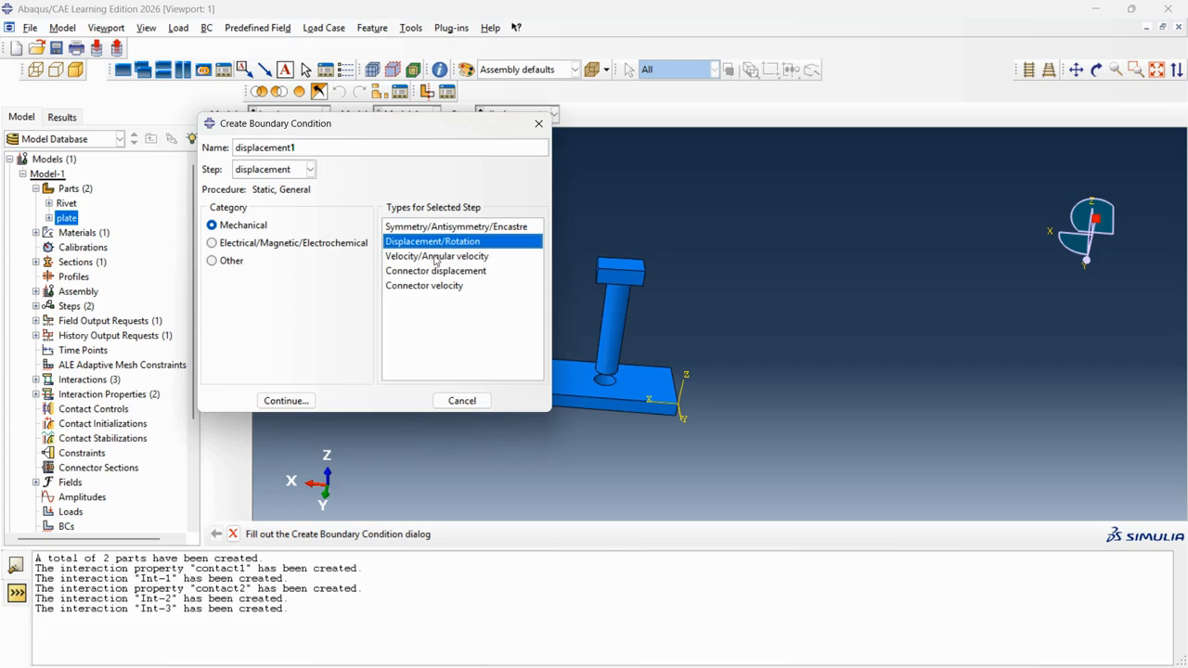
click(284, 401)
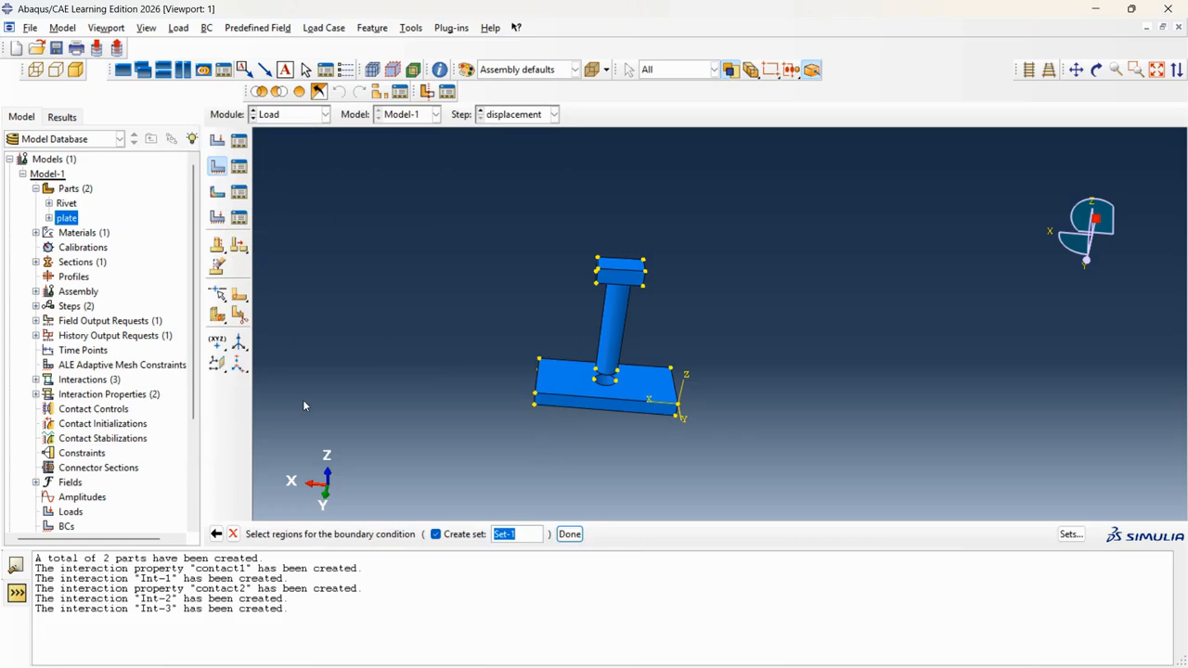
scroll(551, 316, up, 3)
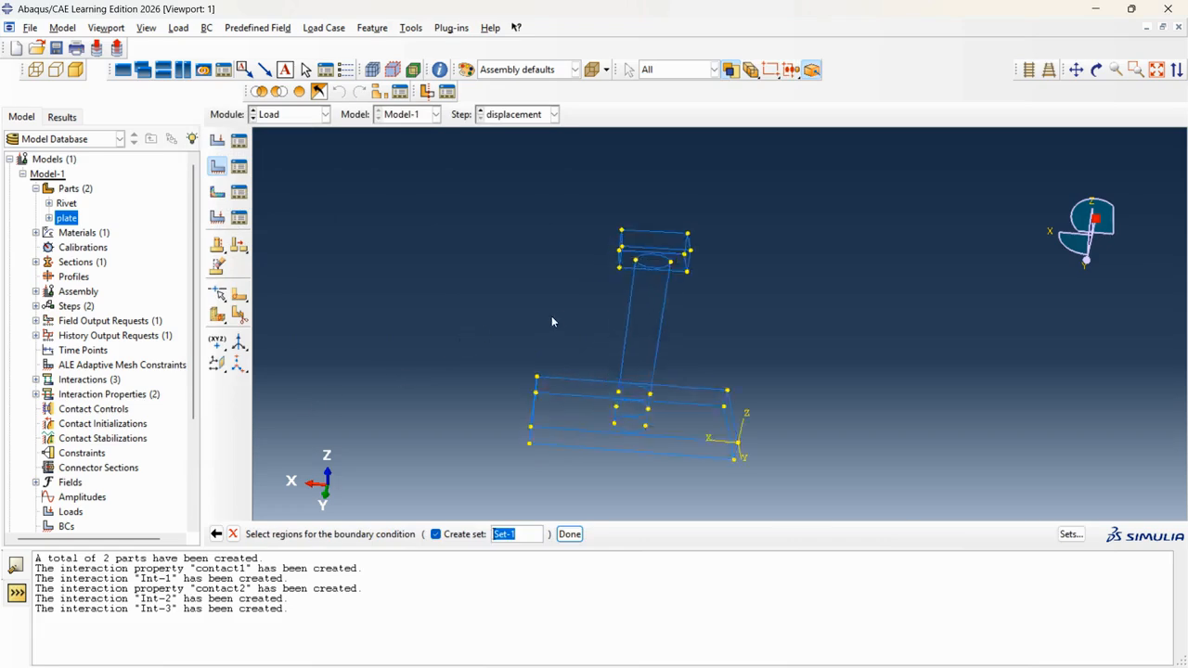
click(670, 243)
click(570, 534)
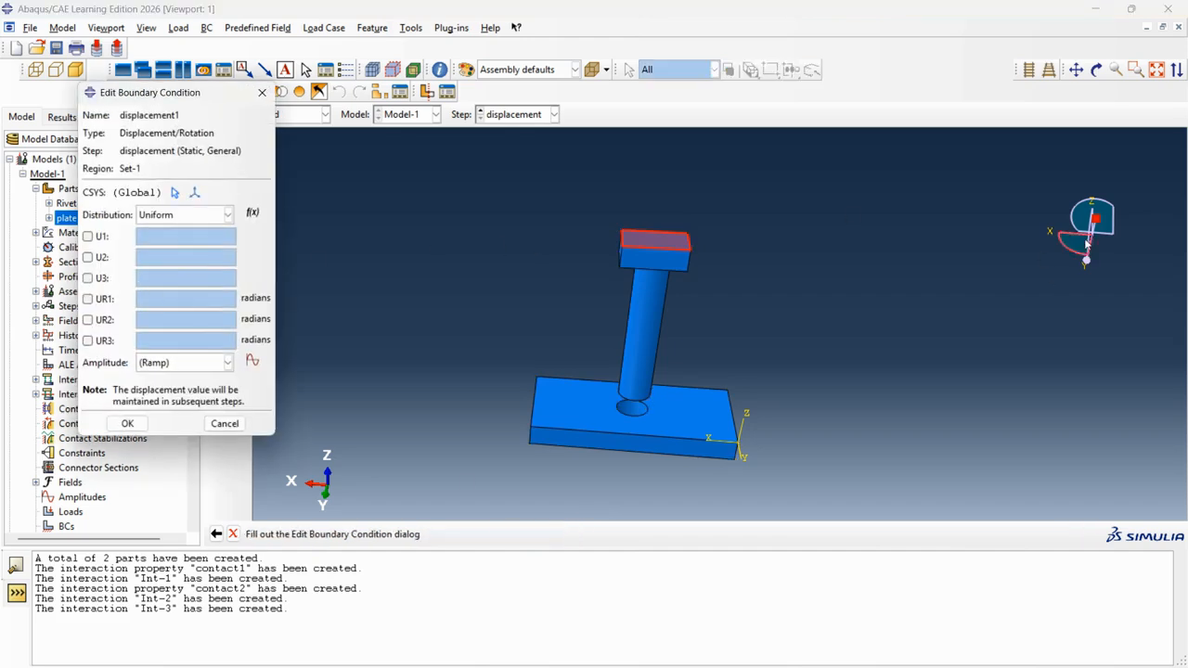
Set U3 to -80 and the other components to 0 with Ramp amplitude.
click(88, 237)
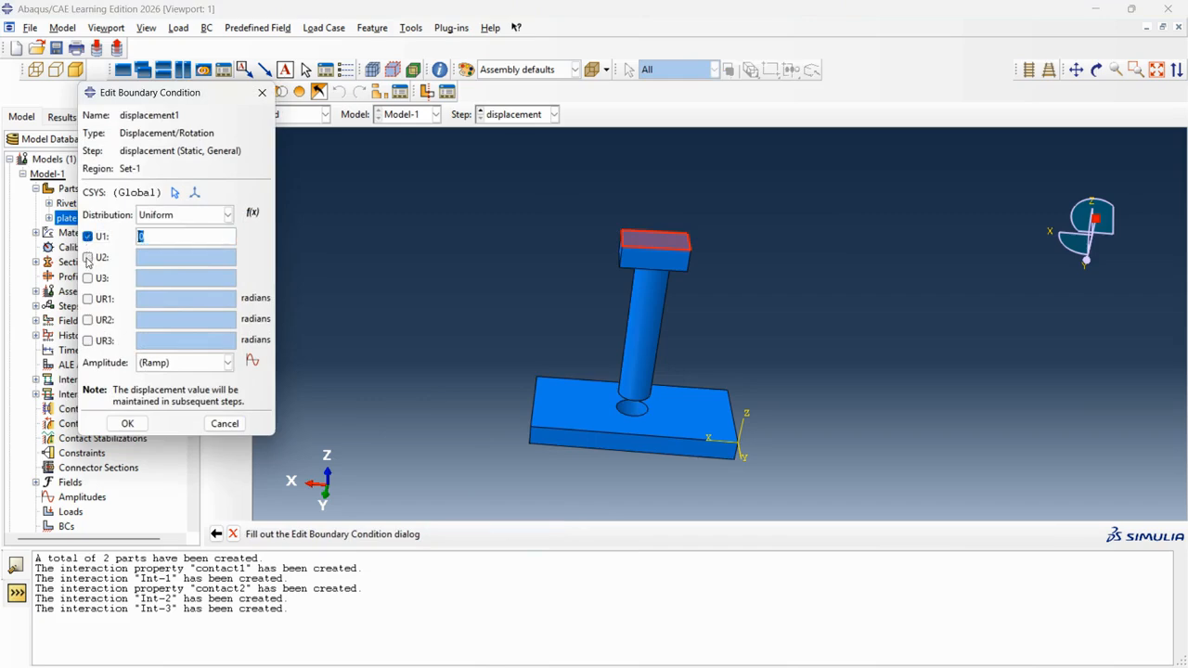
click(89, 257)
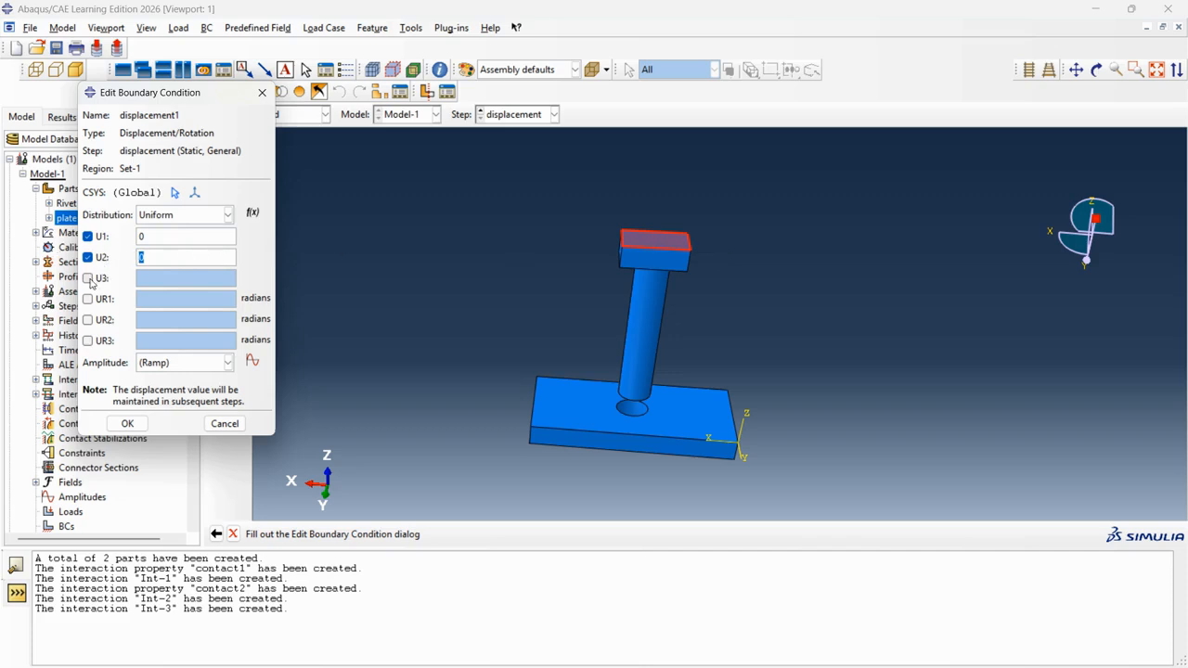
click(88, 278)
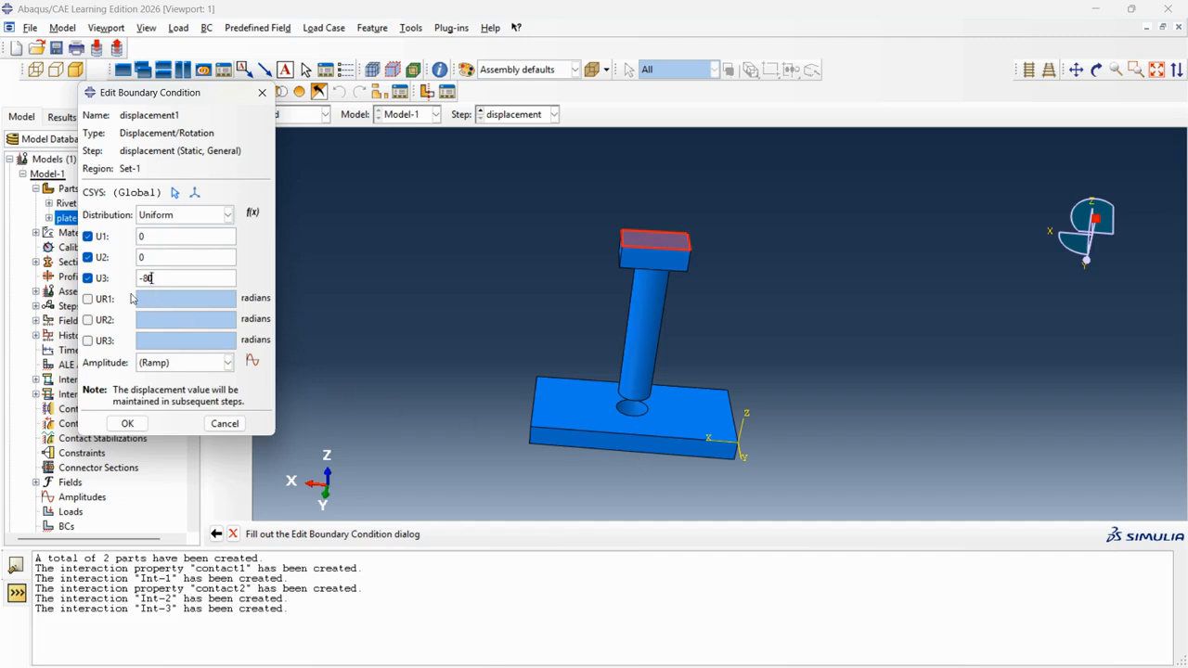
click(88, 319)
click(89, 341)
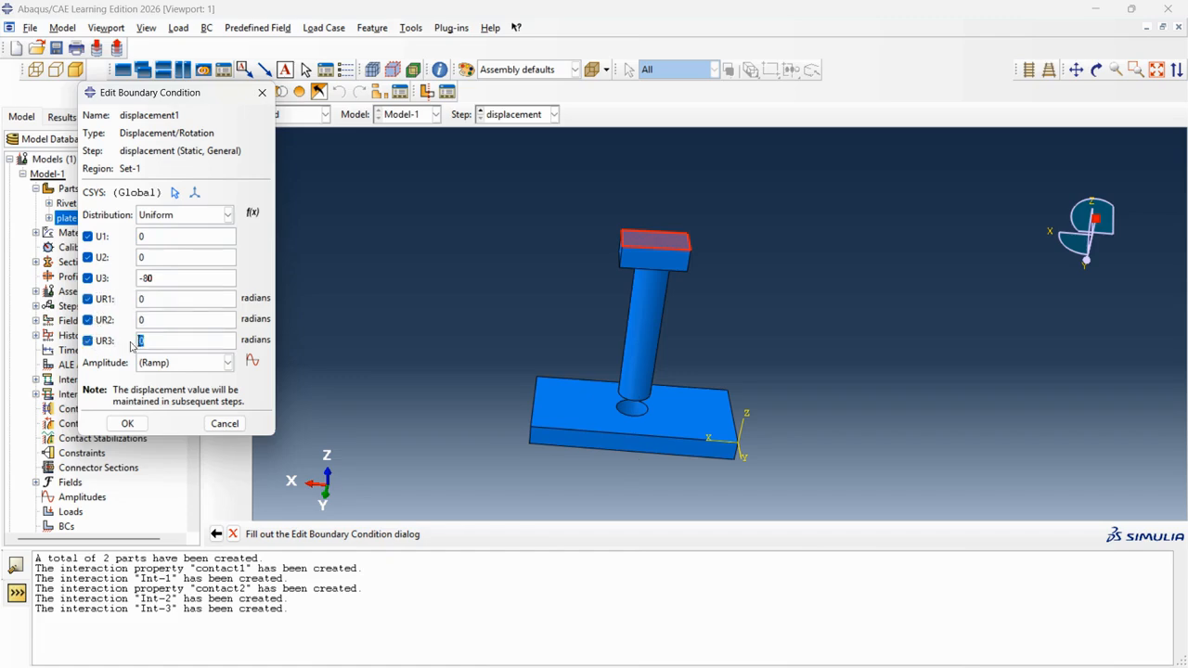
click(251, 362)
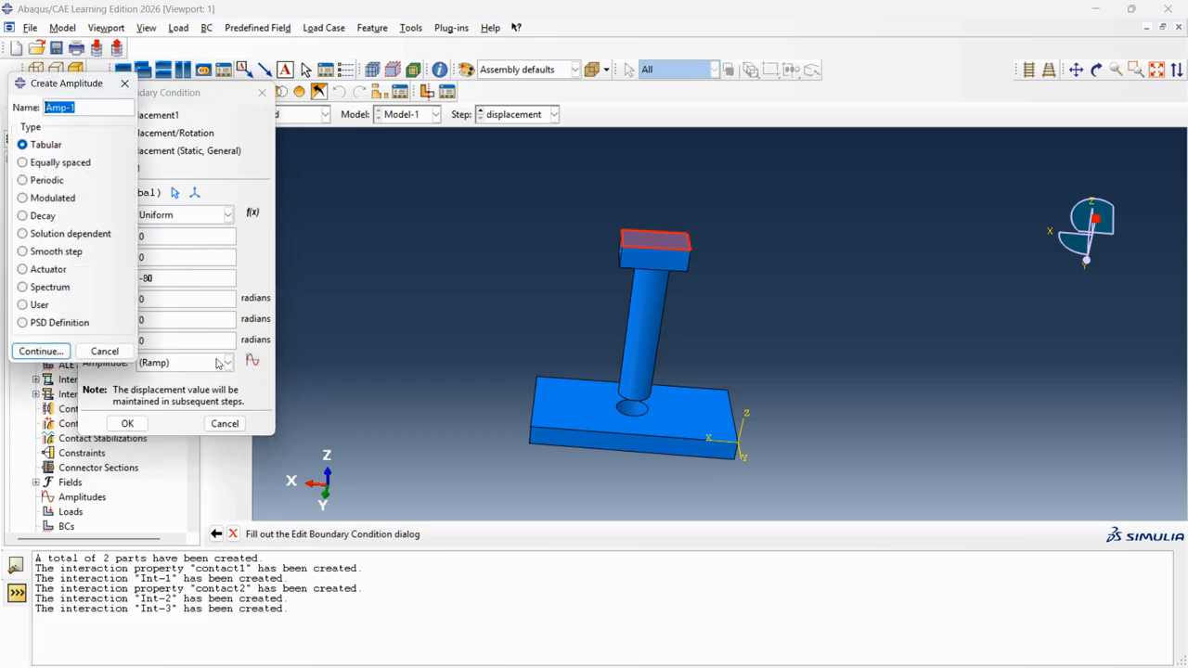
click(124, 82)
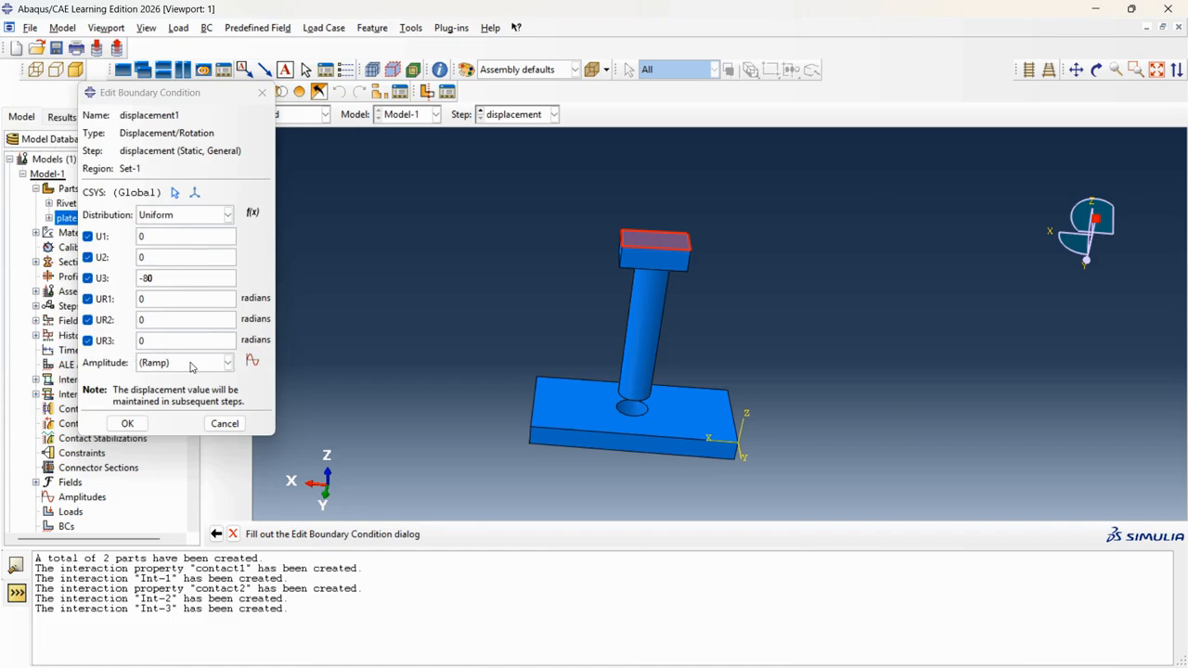
click(139, 427)
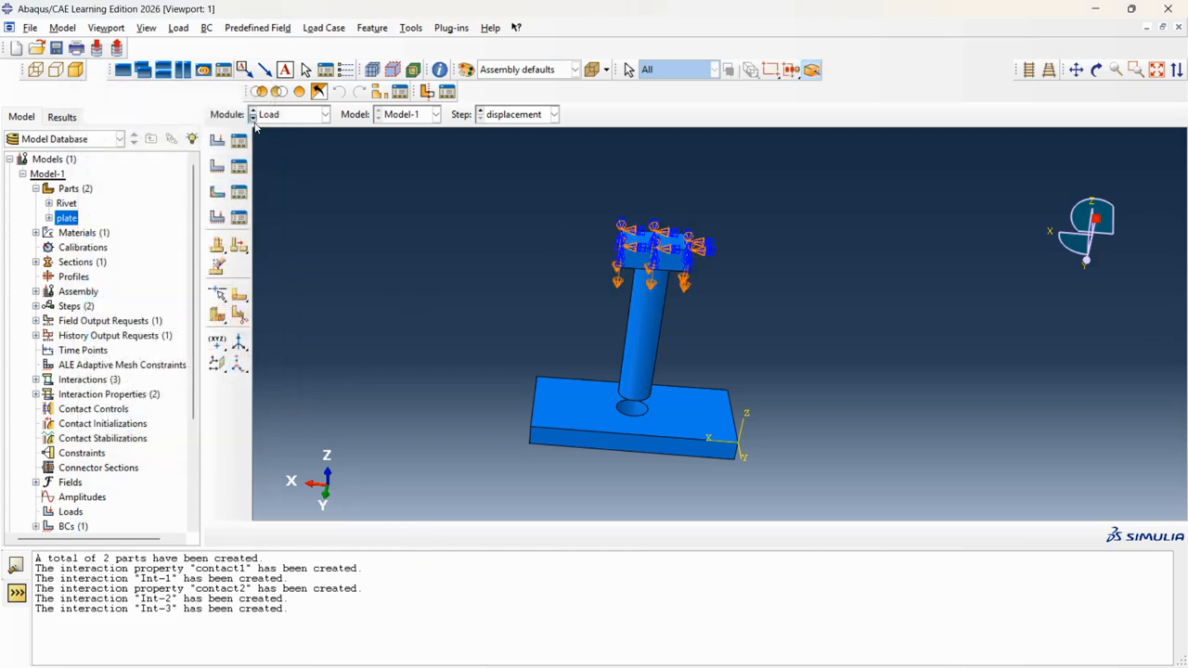
Start a Symmetry/Antisymmetry/Encastre boundary condition named fixed support.
click(218, 166)
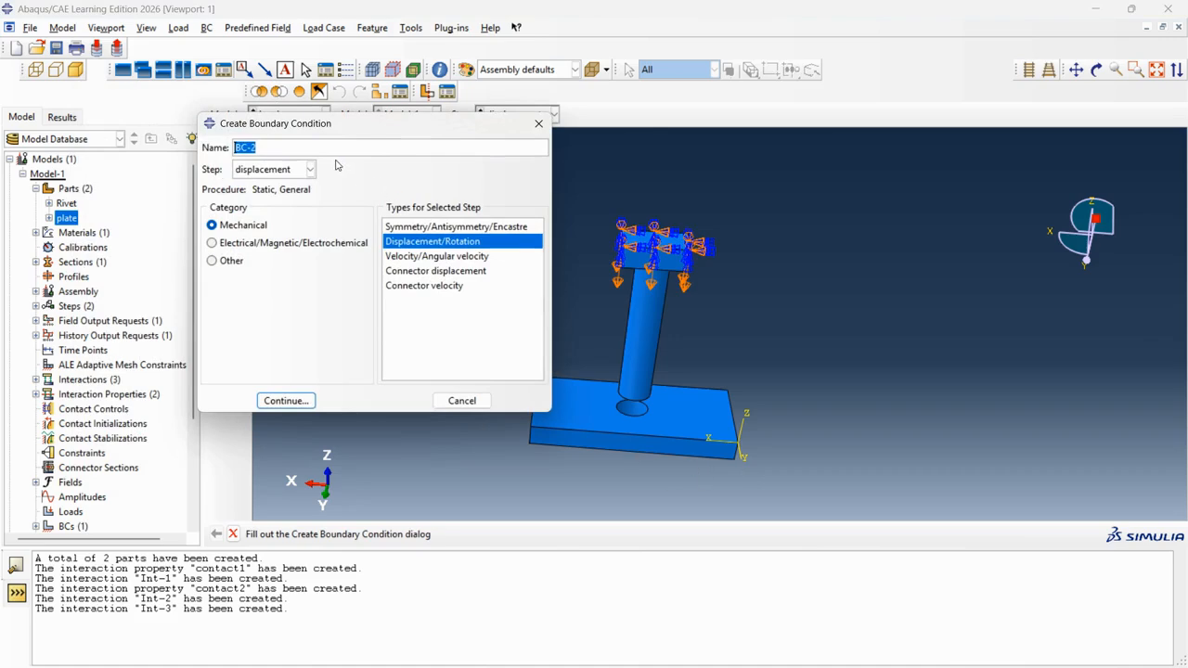
text(fixed support)
click(443, 231)
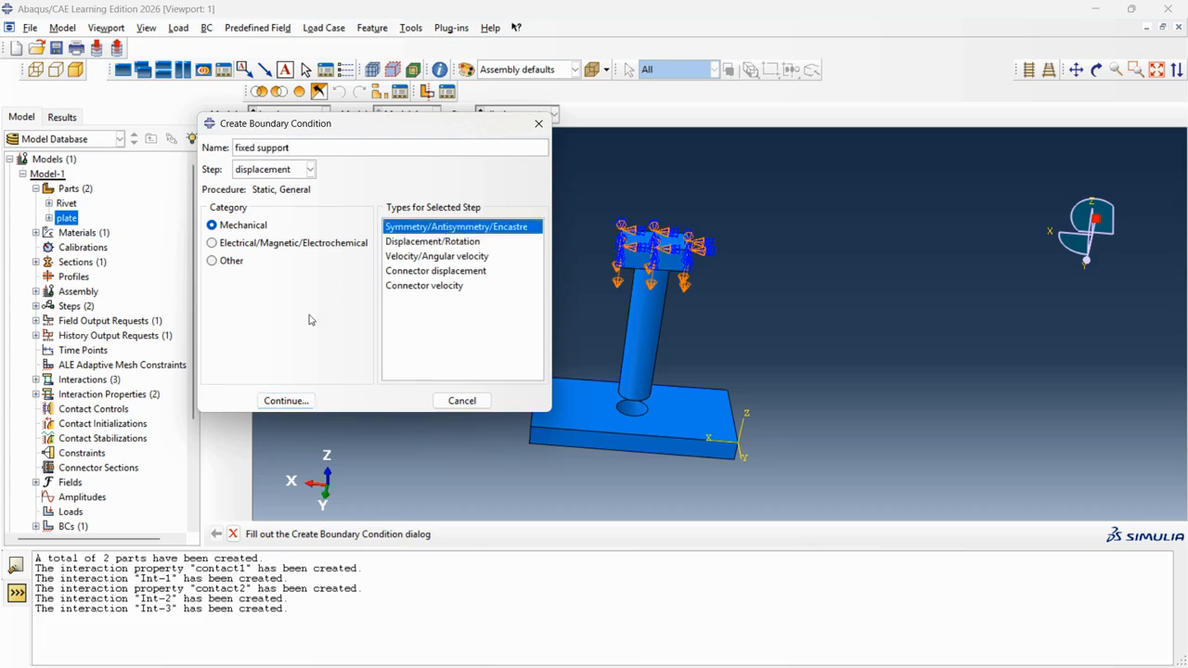
click(285, 401)
Select the plate's two opposite side faces and clamp them with ENCASTRE.
scroll(559, 439, down, 3)
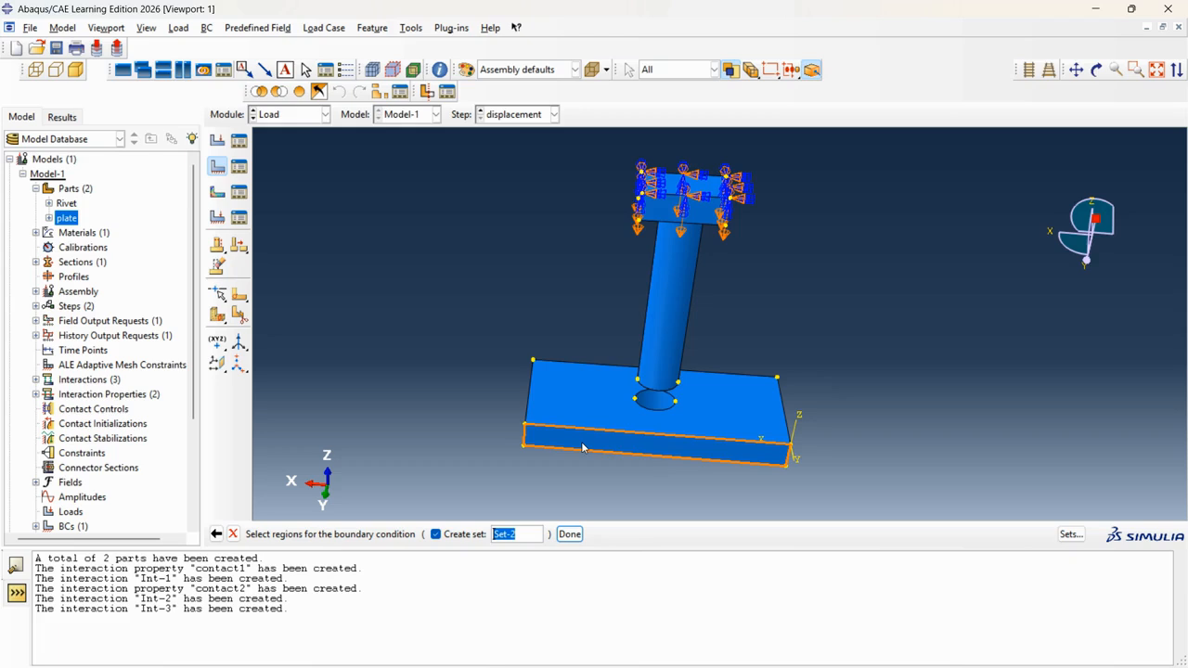
click(583, 448)
scroll(820, 269, up, 1)
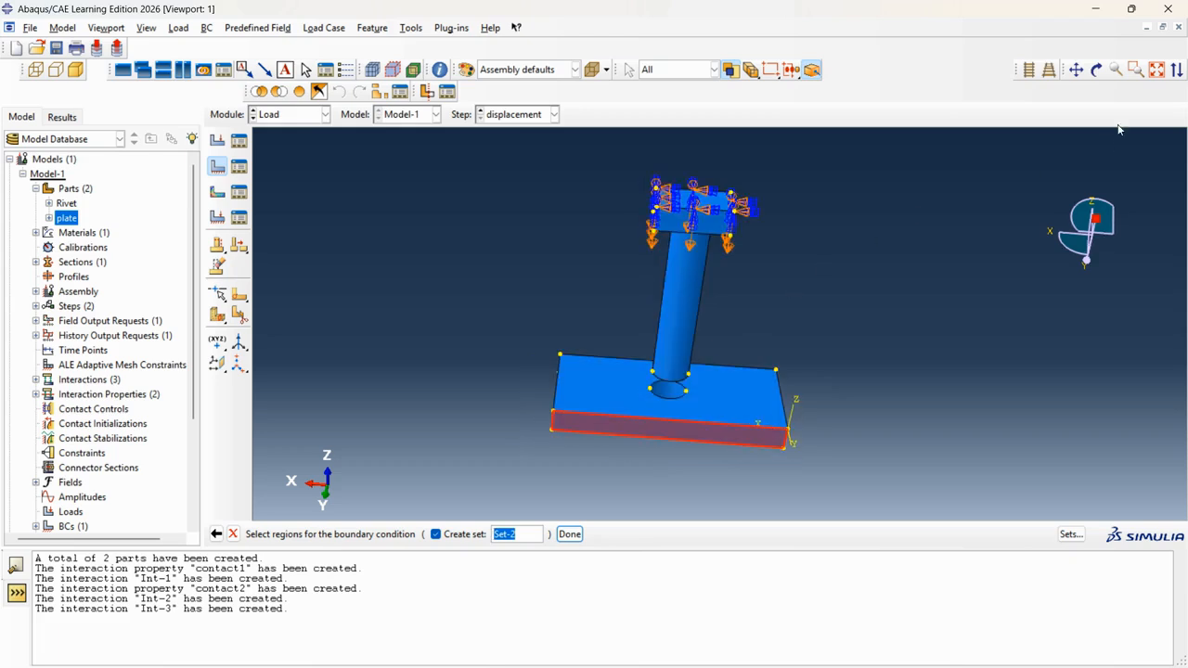
click(1096, 70)
drag(568, 239, 776, 309)
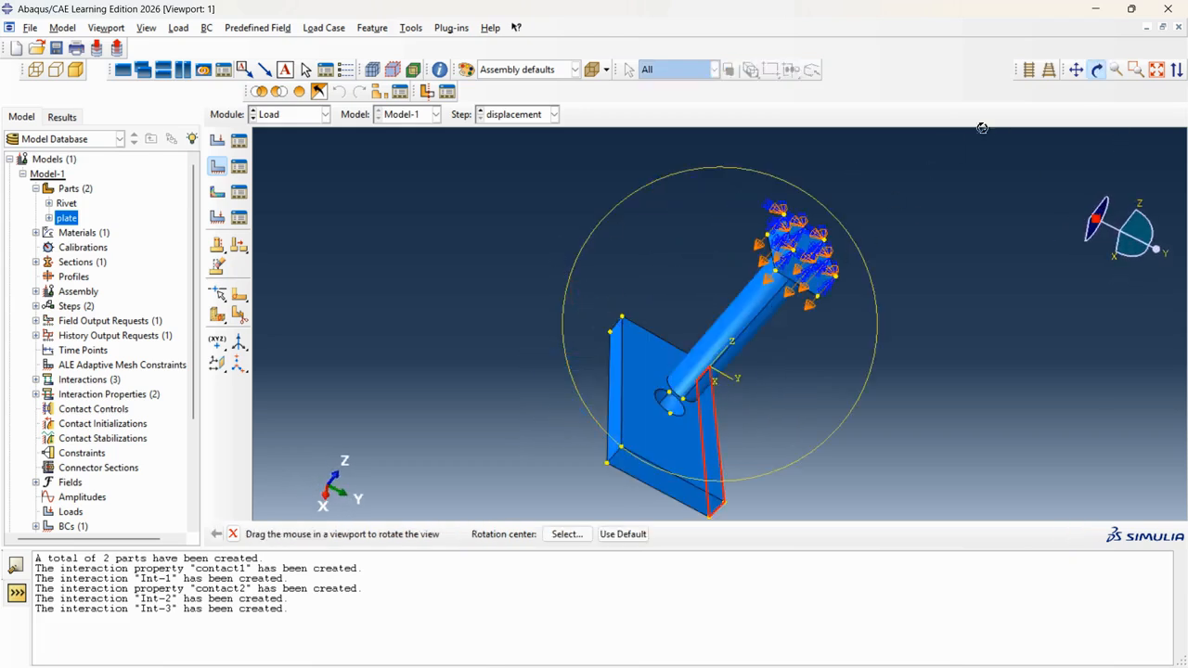
click(1098, 72)
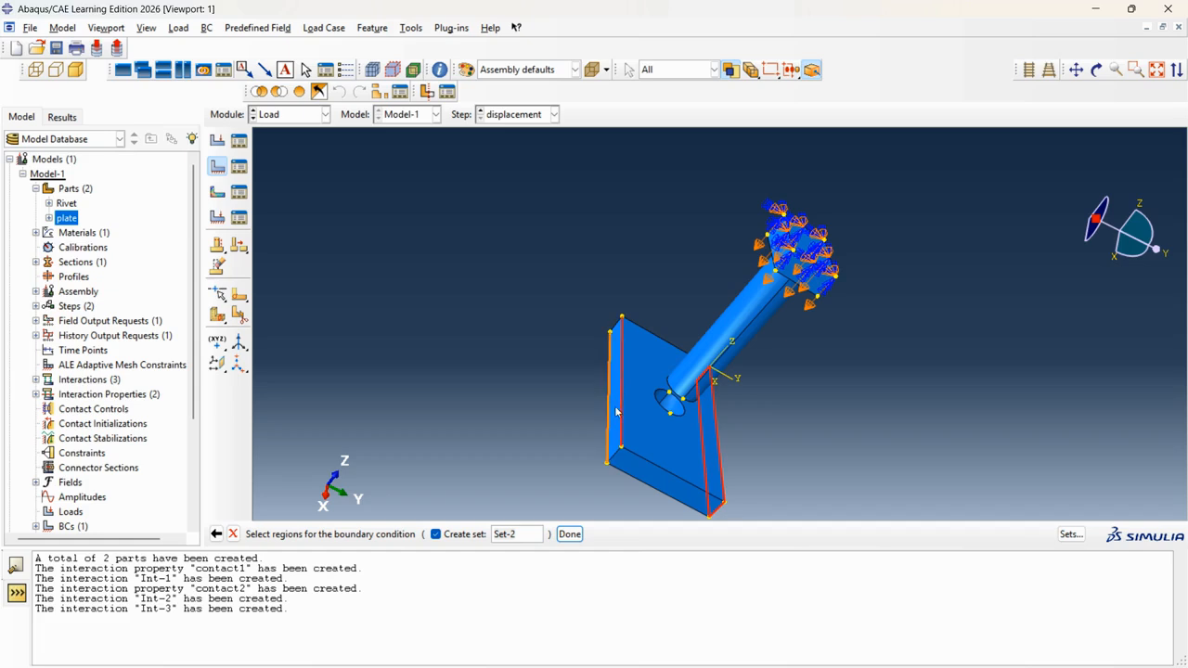
shift+click(617, 455)
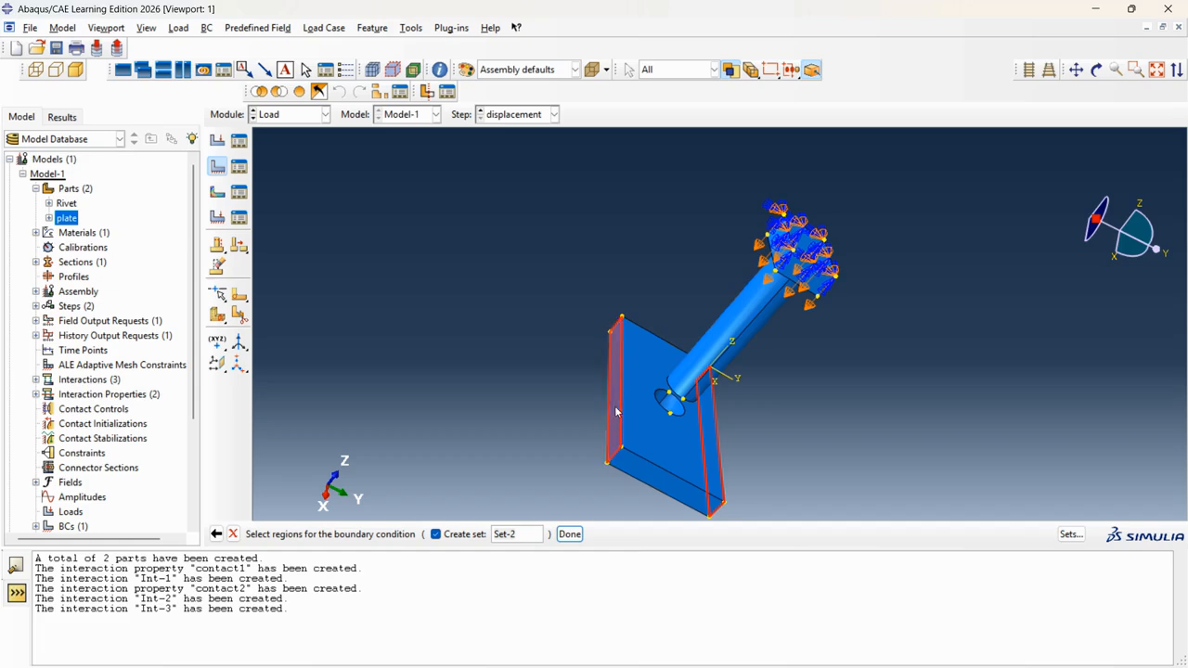
click(569, 534)
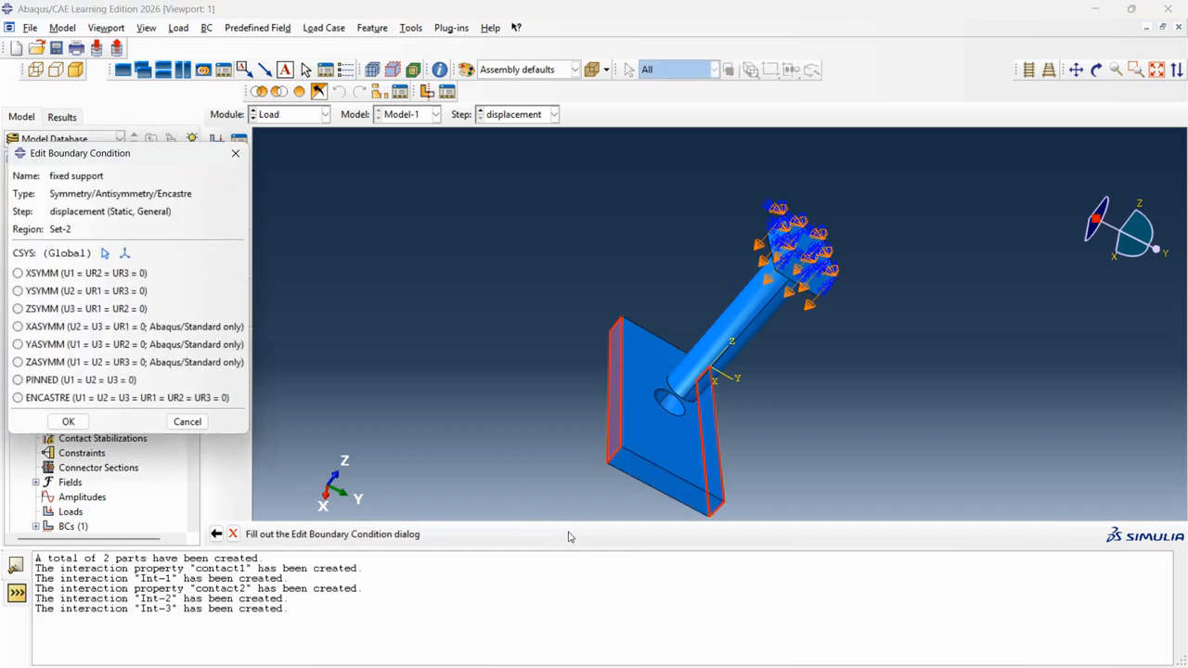
click(41, 398)
click(68, 421)
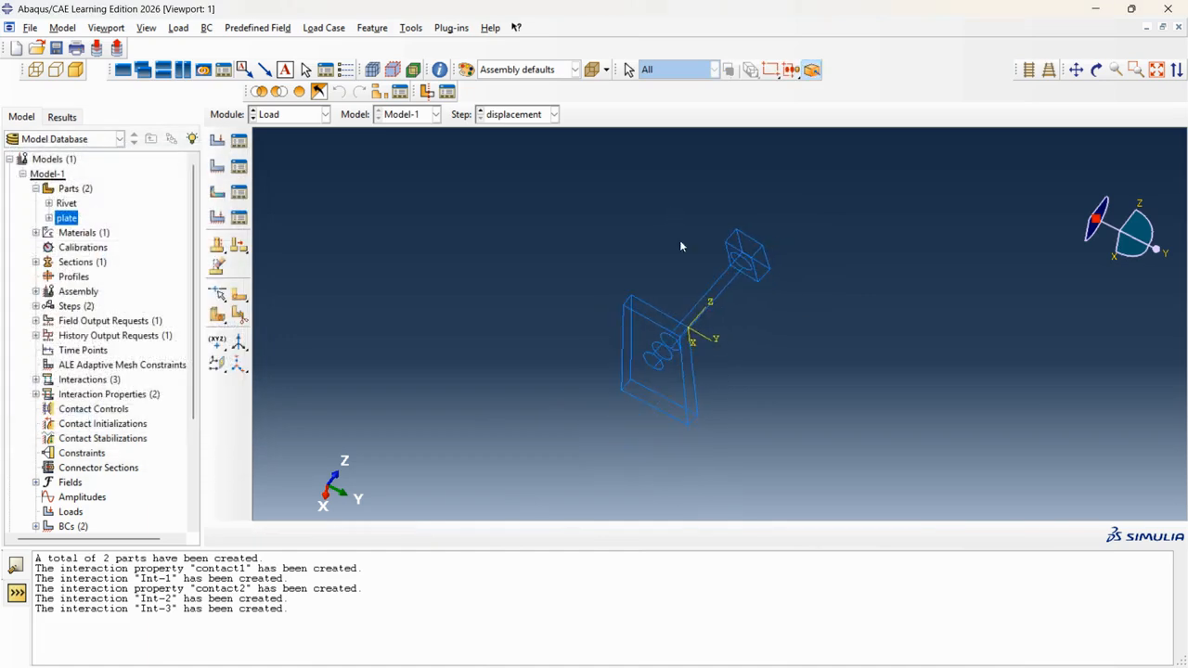
Orbit and zoom around the assembly to inspect the loads and constraints.
click(1099, 72)
drag(811, 287, 708, 281)
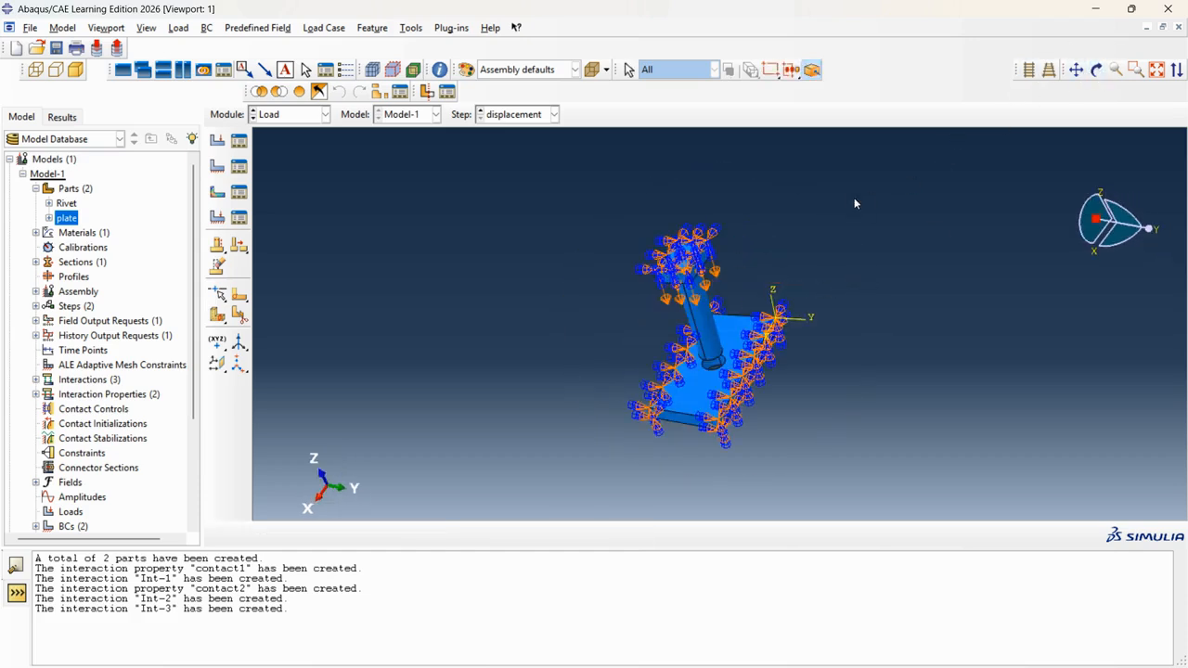
scroll(725, 320, down, 5)
scroll(723, 323, up, 3)
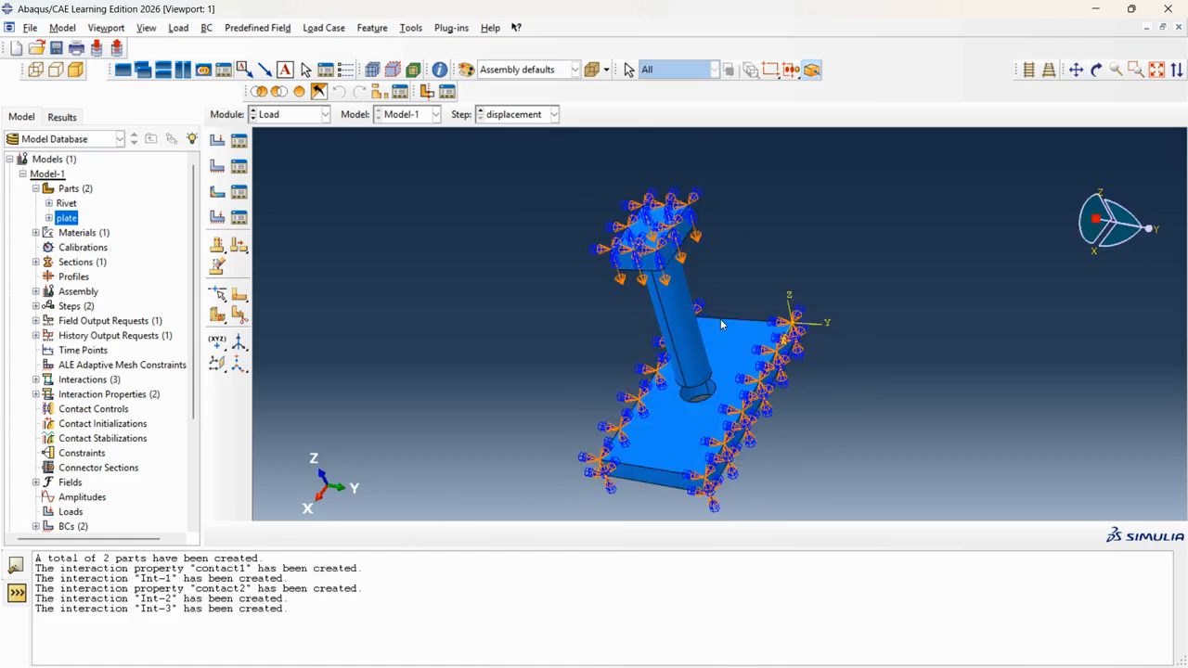
scroll(698, 263, down, 2)
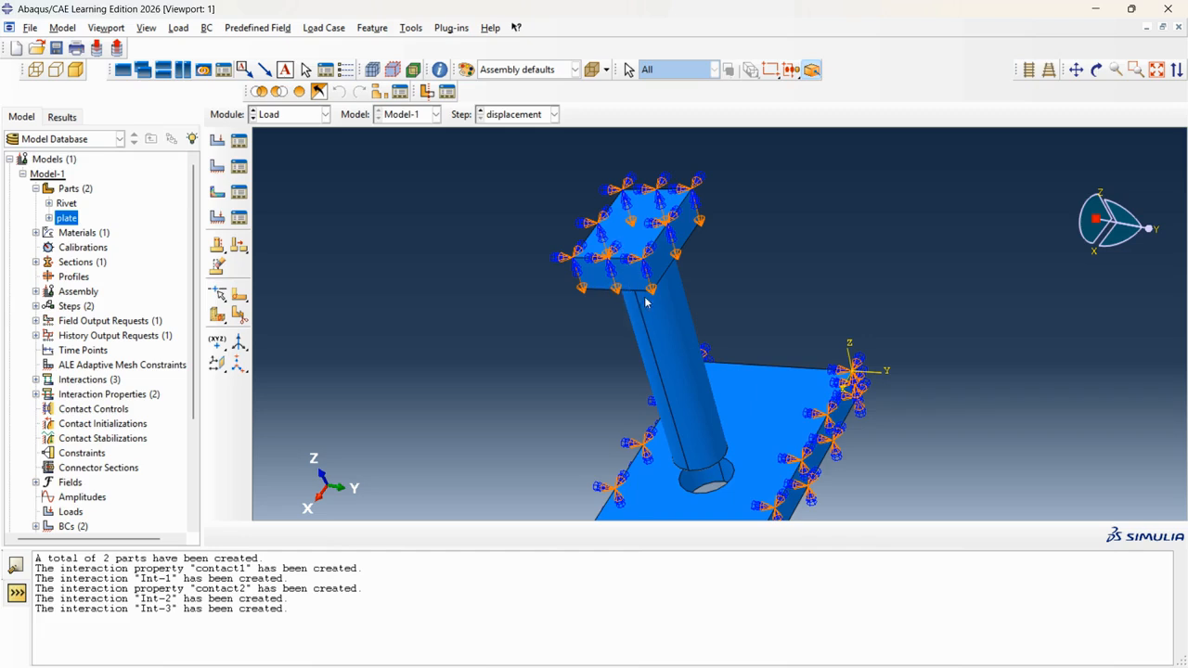
scroll(650, 284, down, 1)
scroll(650, 283, up, 1)
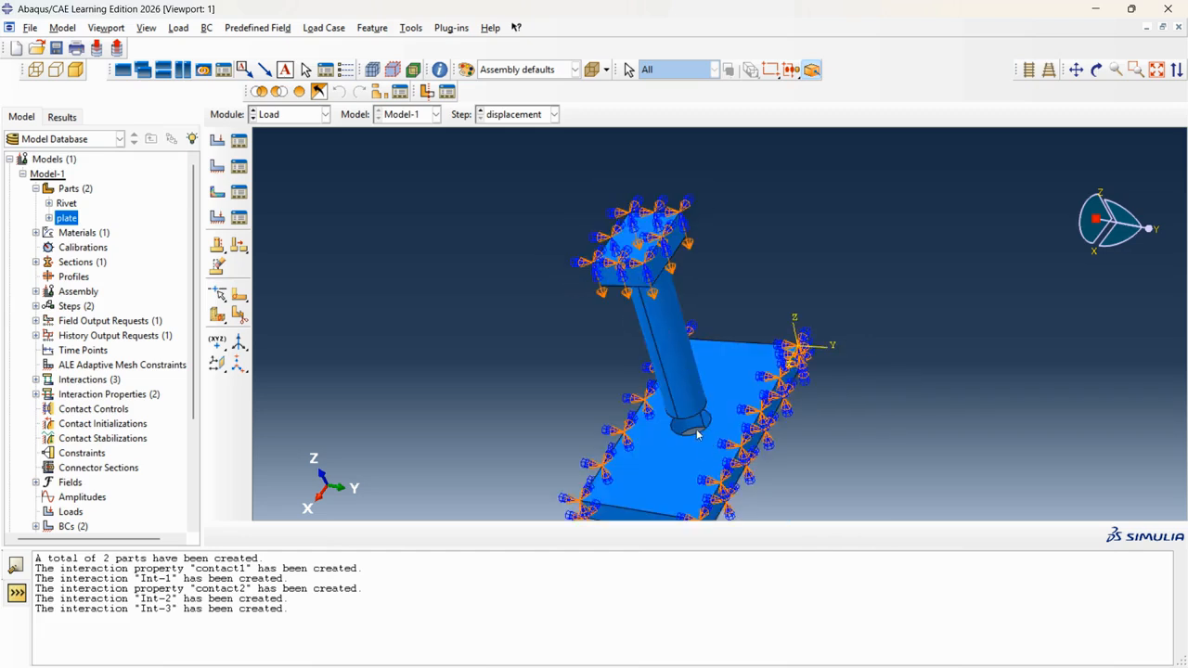
scroll(666, 317, up, 2)
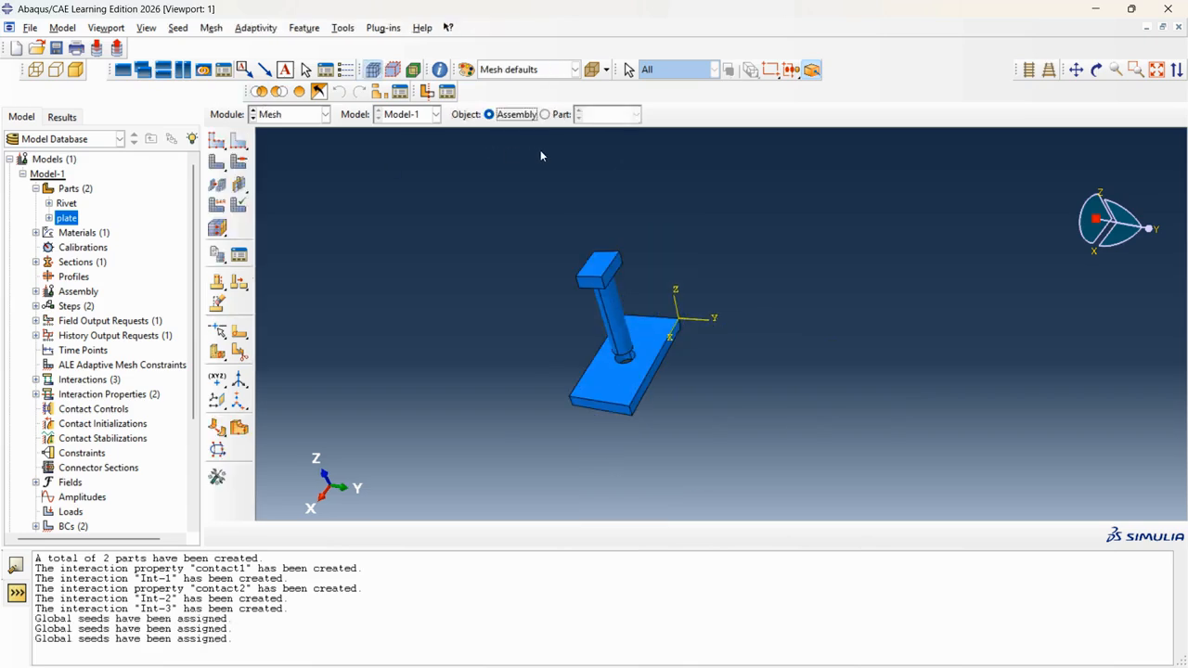
click(545, 114)
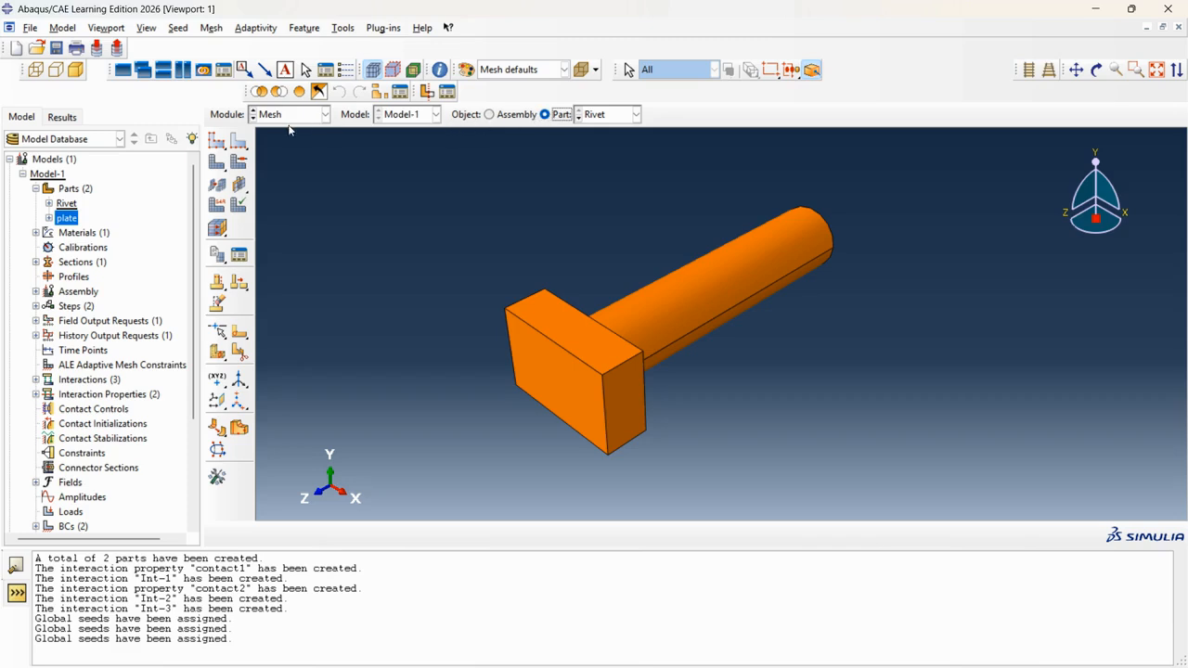
click(217, 140)
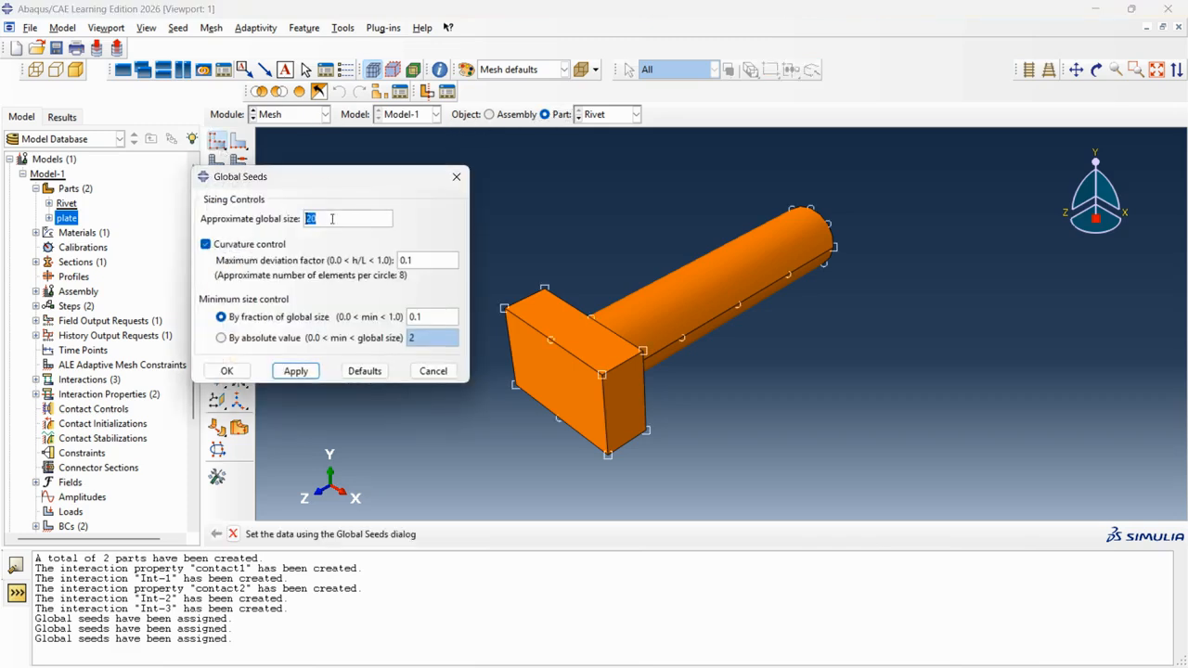
click(232, 372)
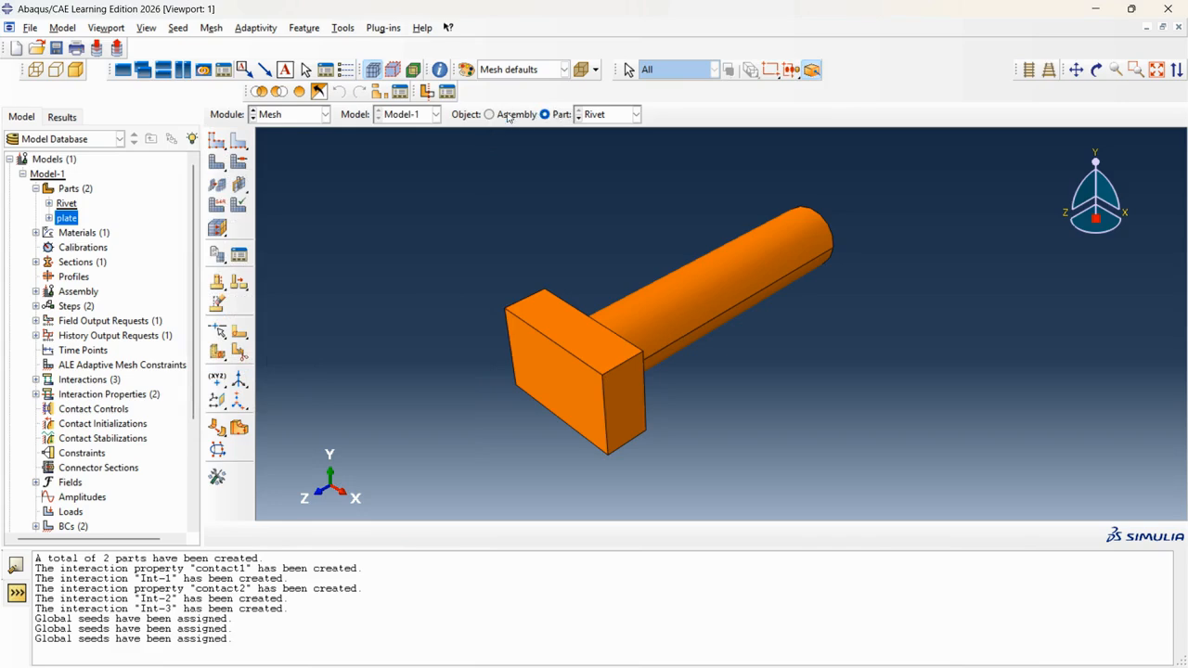
click(223, 148)
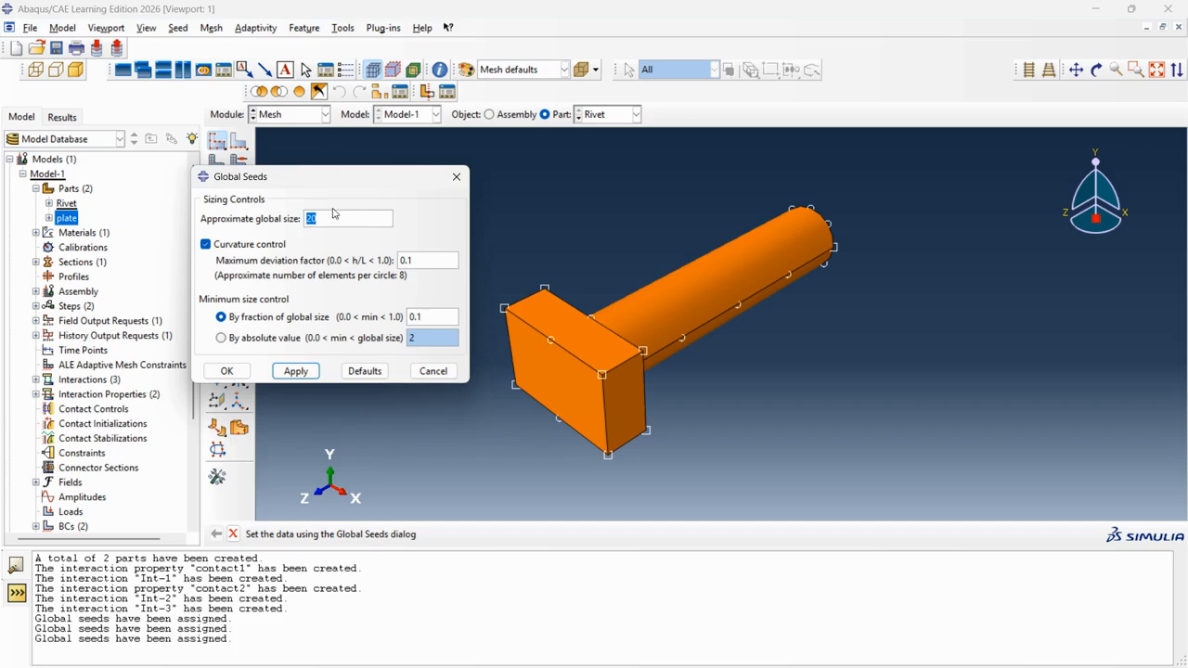
text(15)
click(456, 176)
click(489, 115)
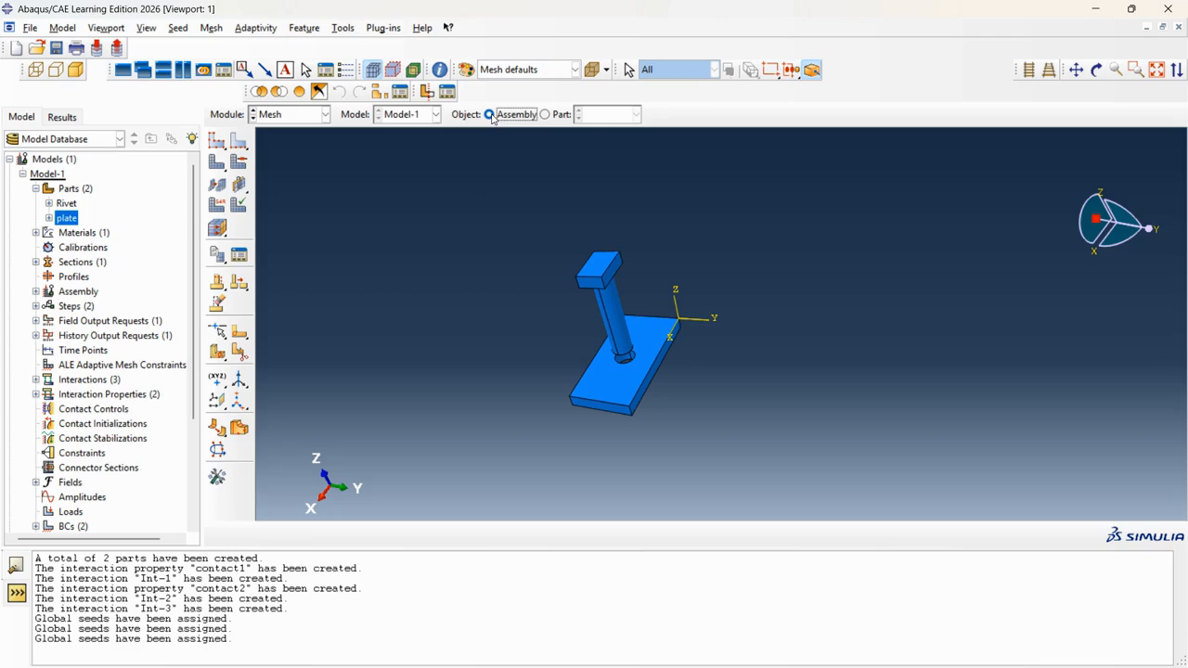
Show the Rivet part alone, seed it at global size 18, and attempt meshing.
click(490, 114)
click(545, 114)
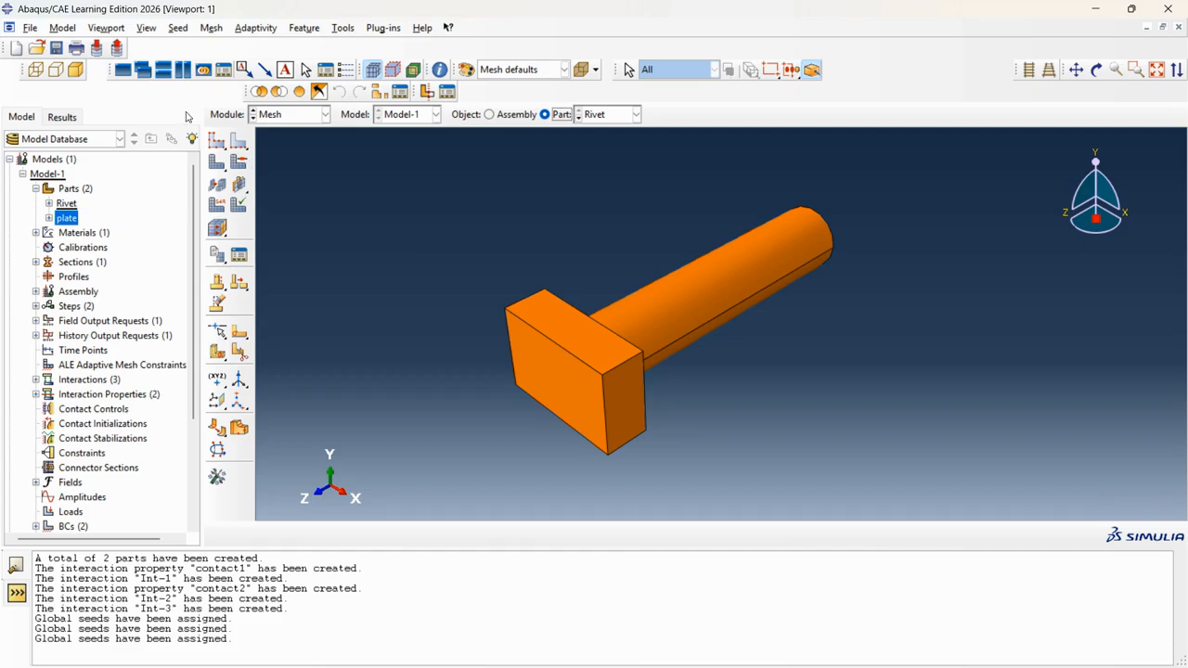
click(217, 140)
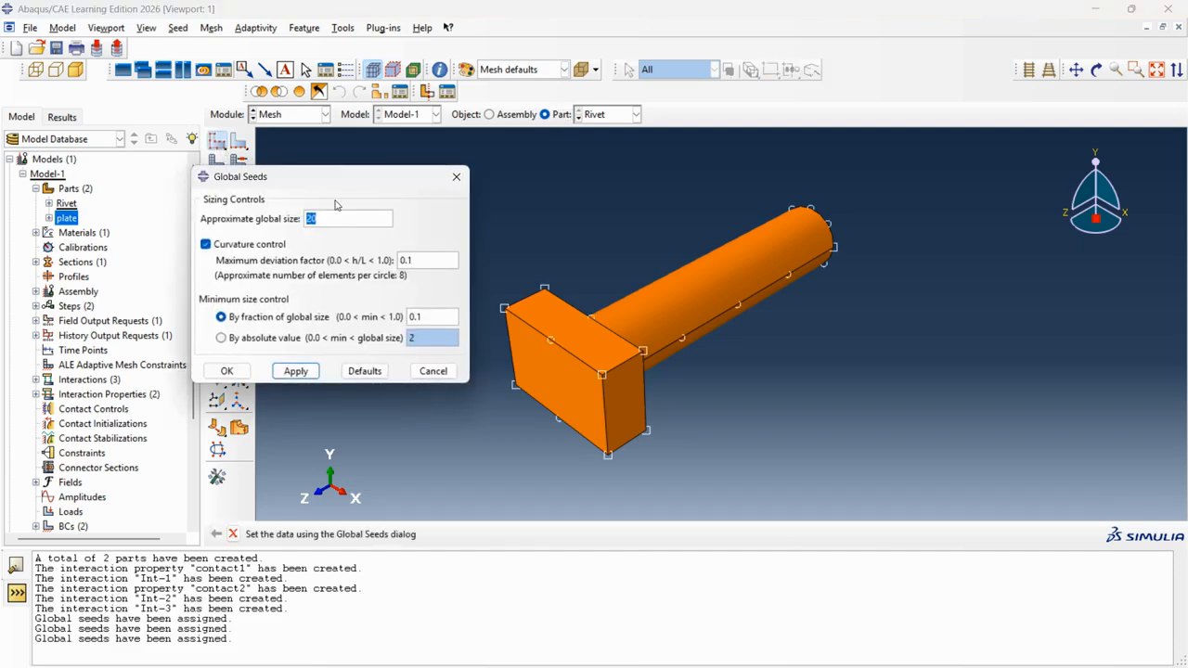
text(18)
click(226, 370)
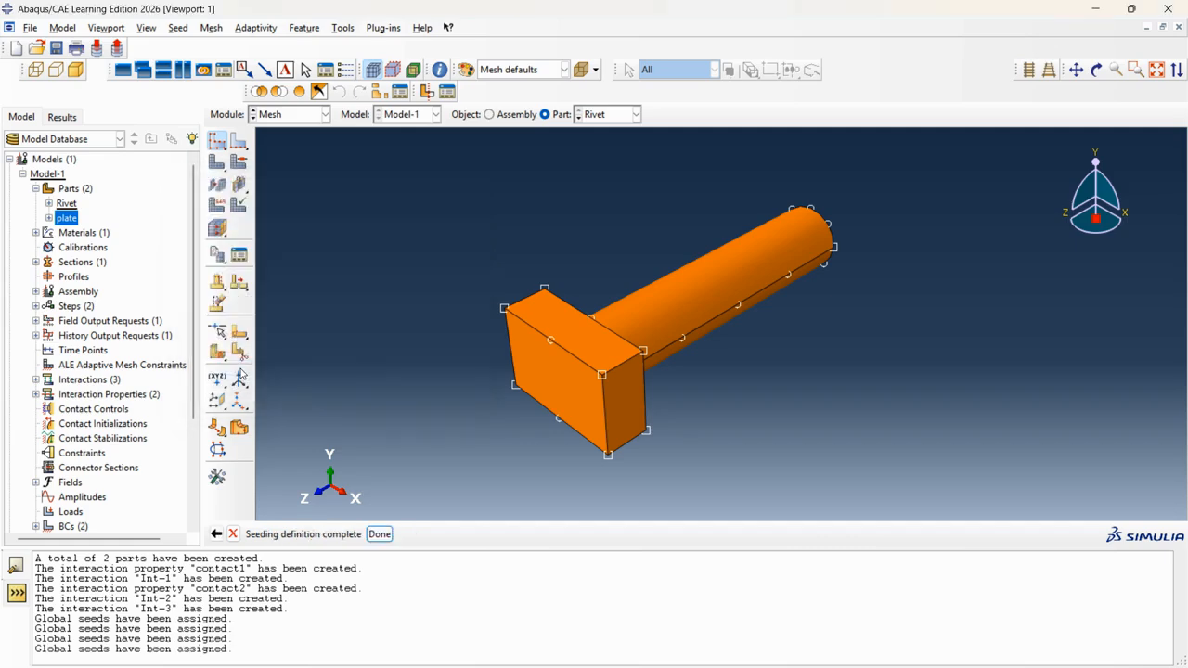
click(380, 534)
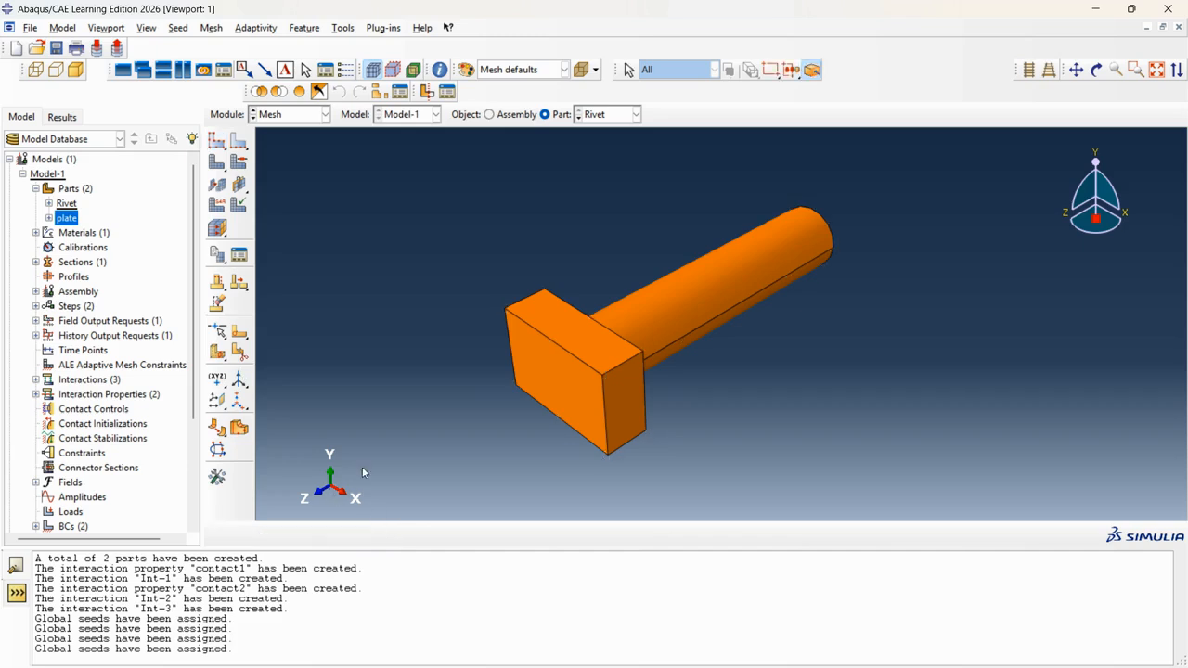
click(217, 164)
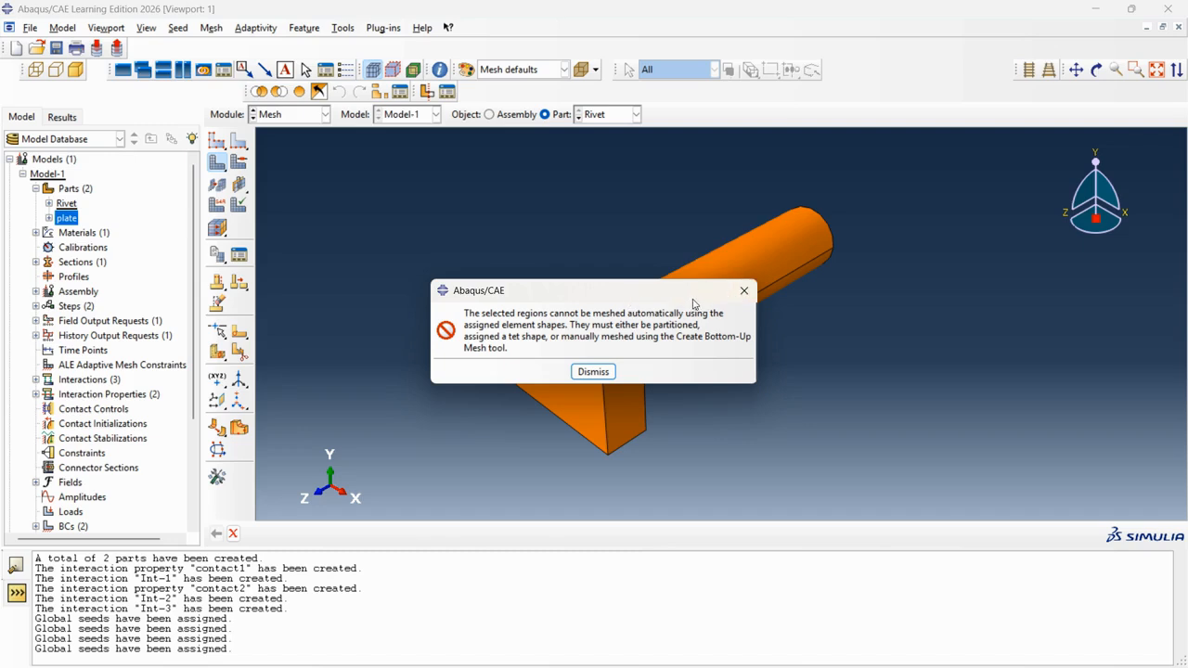
Dismiss the meshing error and cancel the element-type assignment on the Rivet.
click(743, 296)
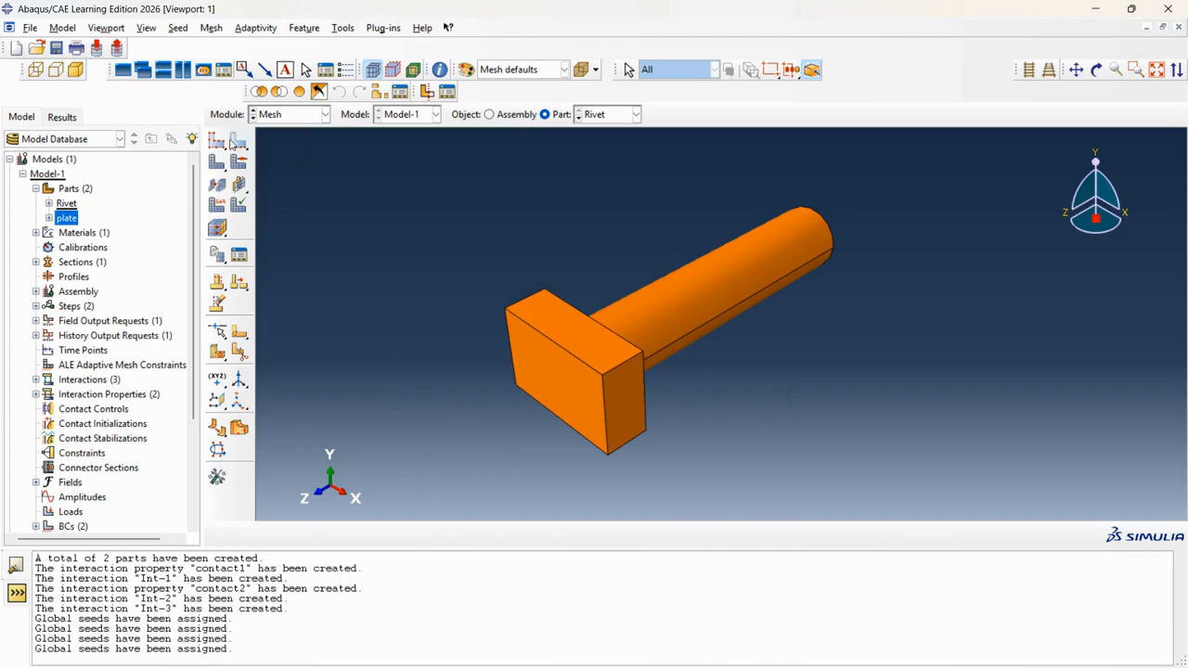
click(217, 205)
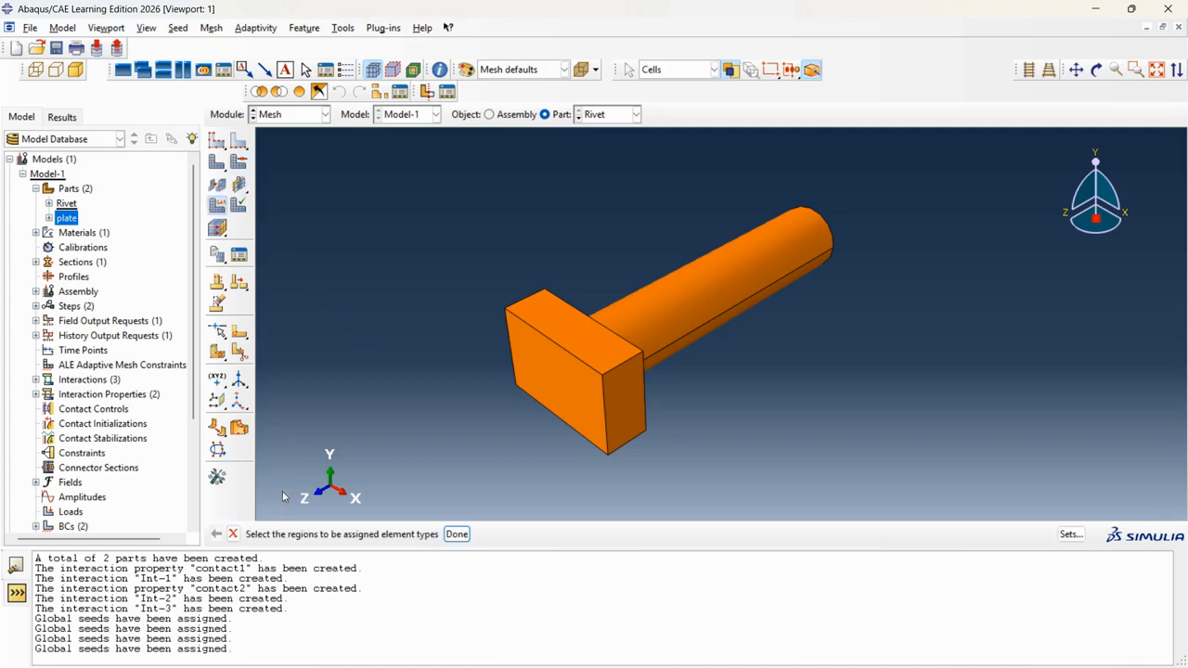
click(233, 534)
Switch the Rivet mesh controls to Tet and mesh it into 163 elements.
click(240, 162)
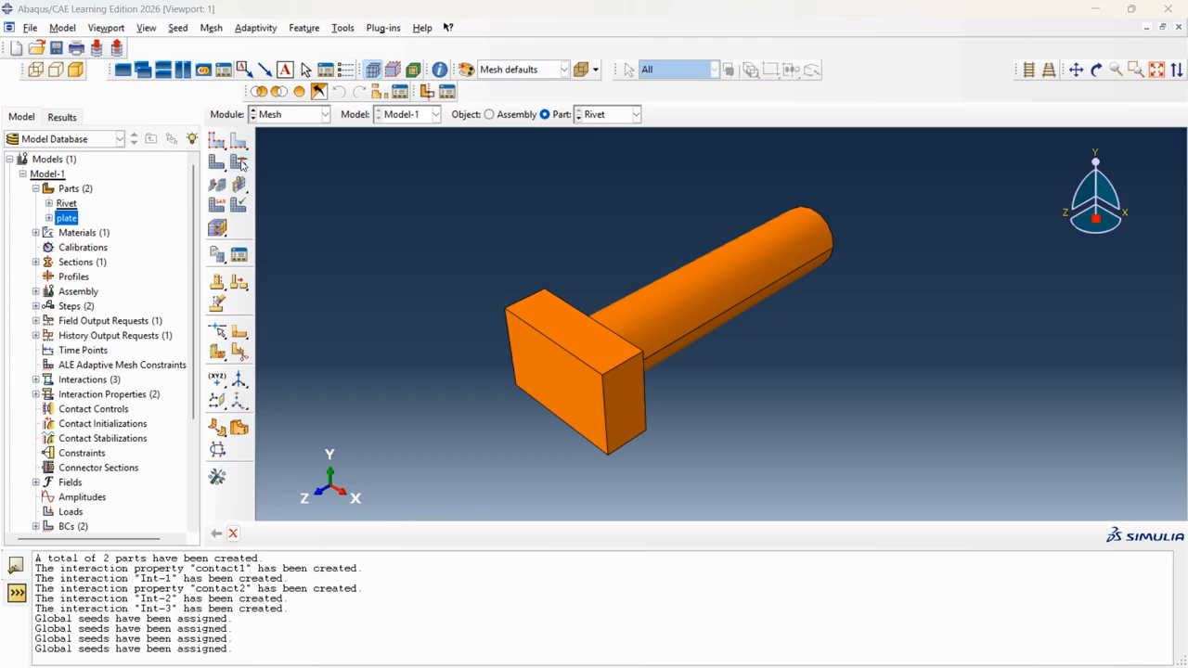
click(142, 147)
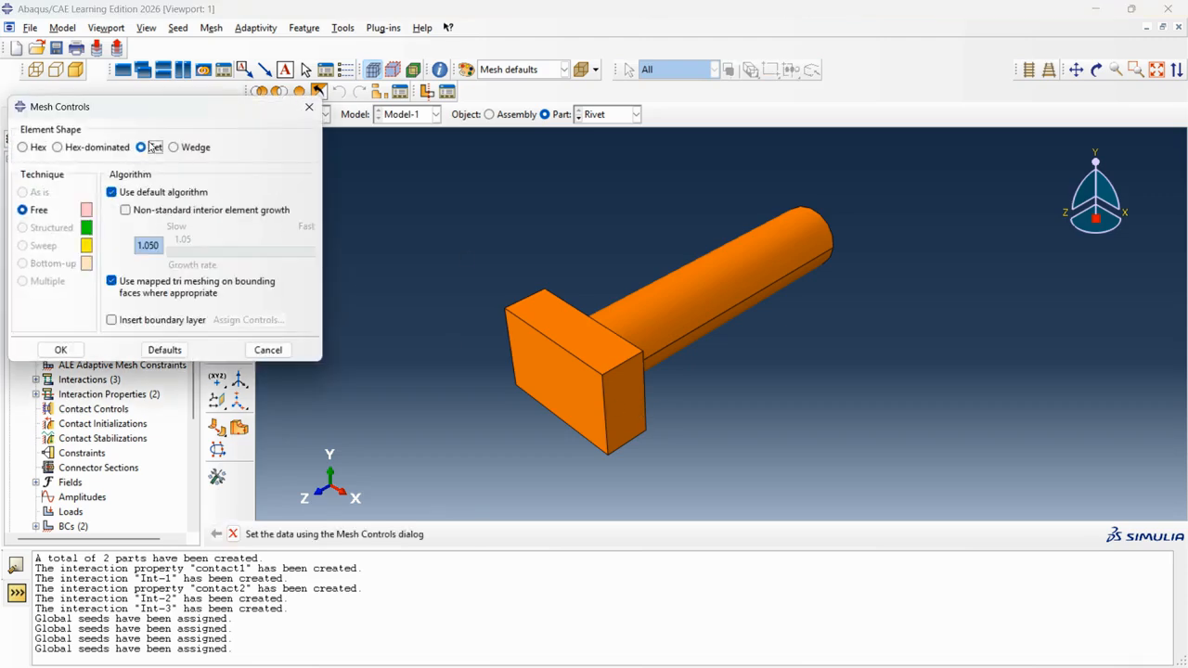
click(61, 351)
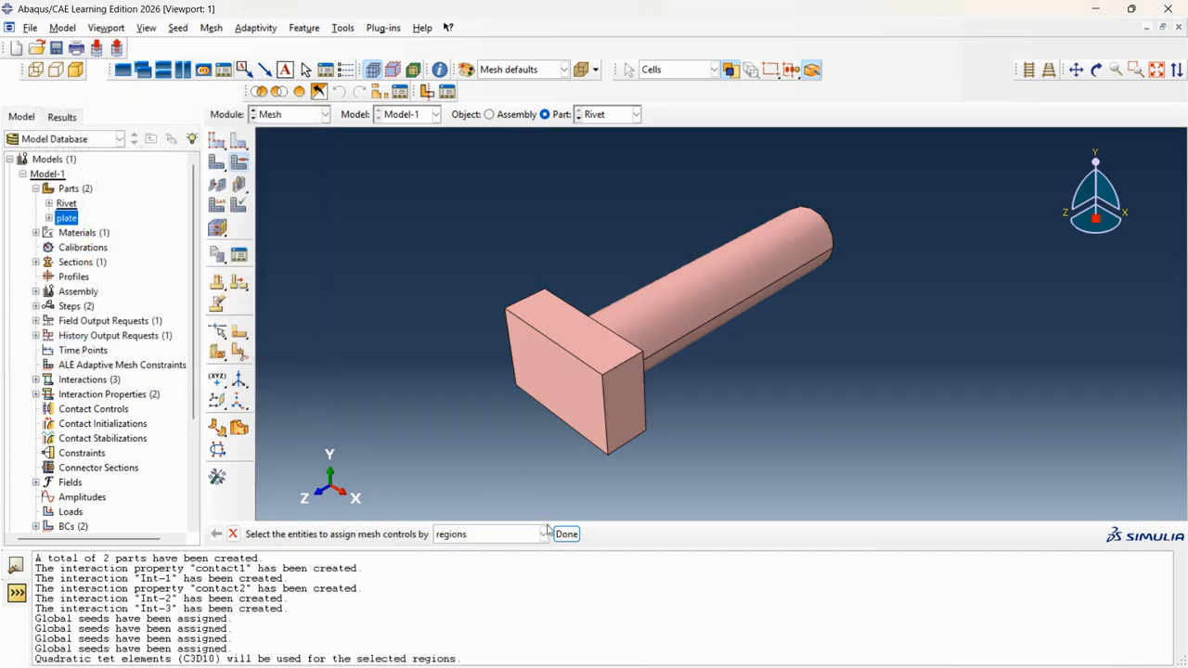
click(216, 162)
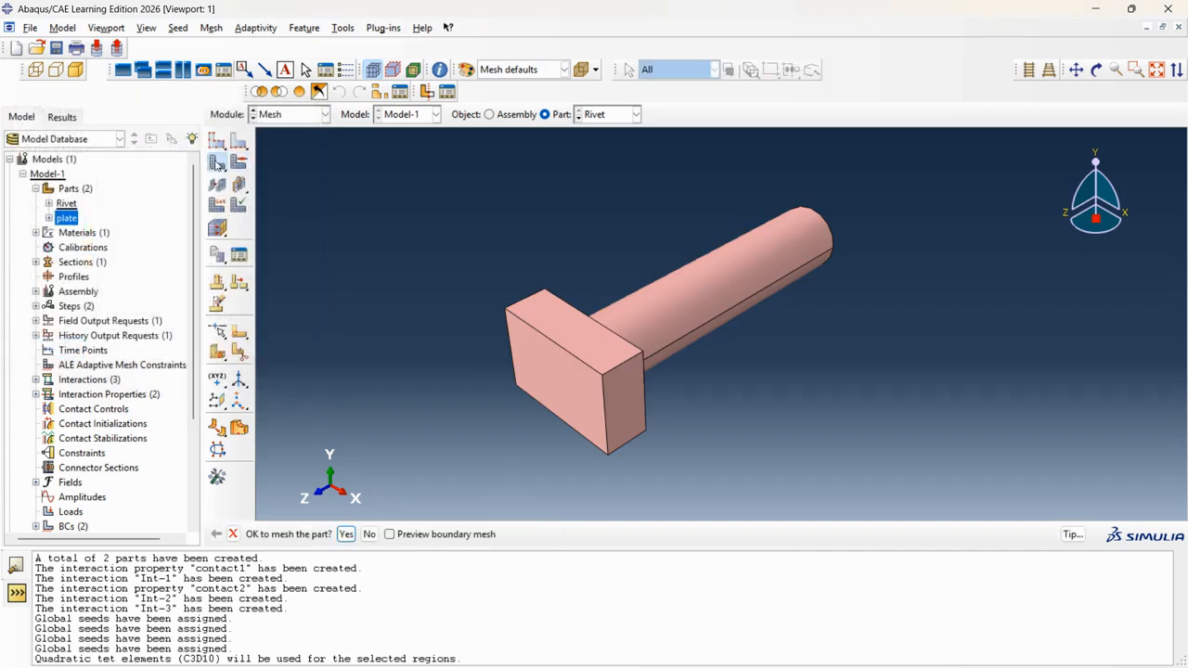
click(345, 535)
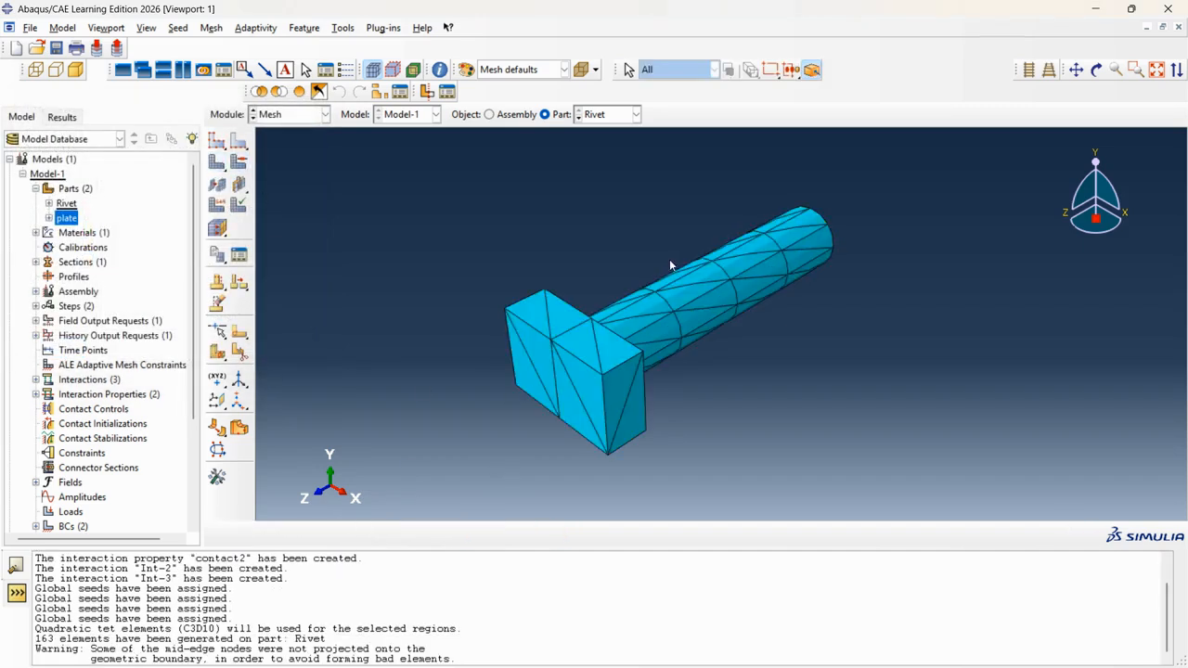
Orbit the meshed rivet upright, then open the part list.
click(1096, 69)
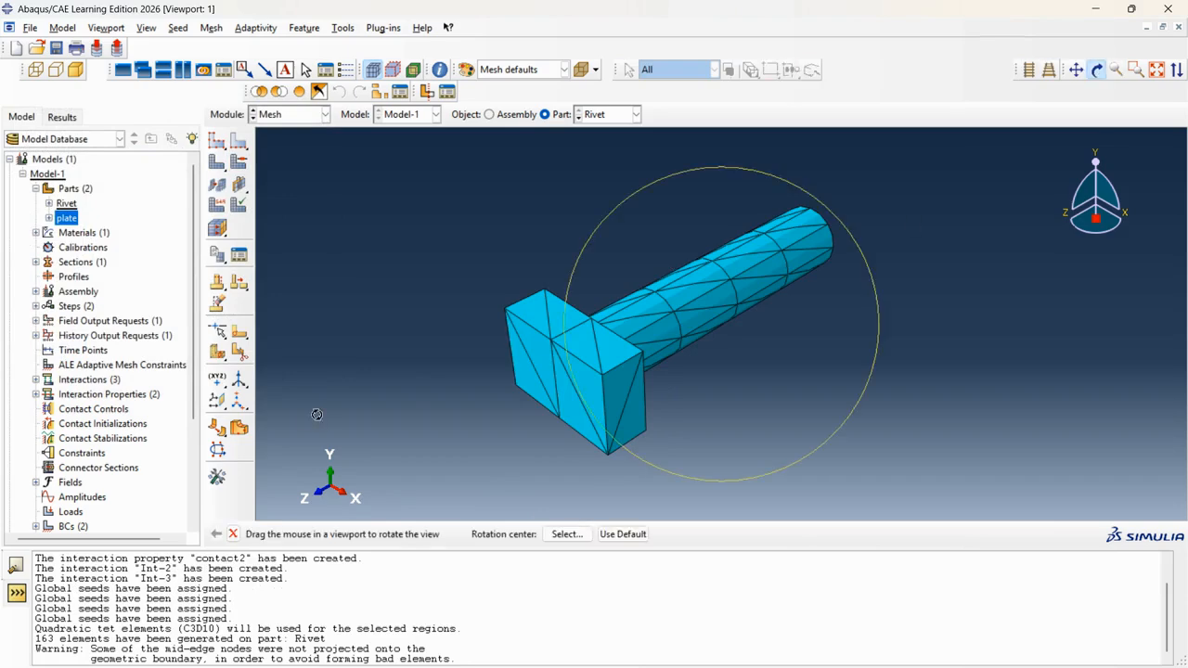
drag(423, 382, 727, 268)
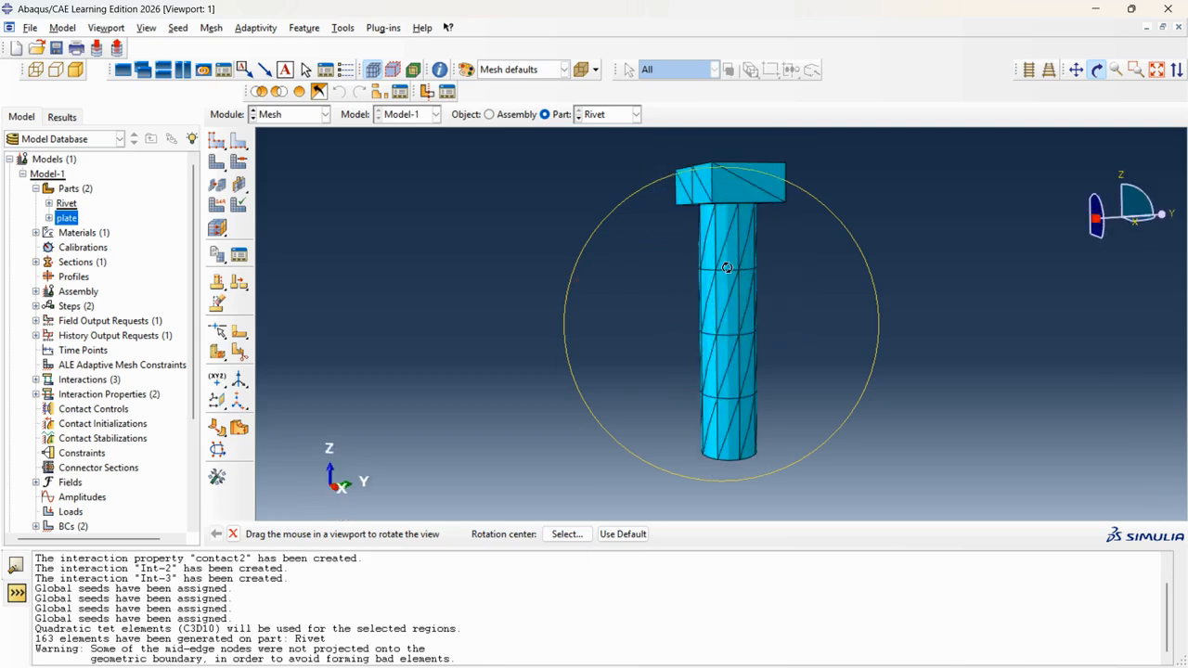
click(1097, 71)
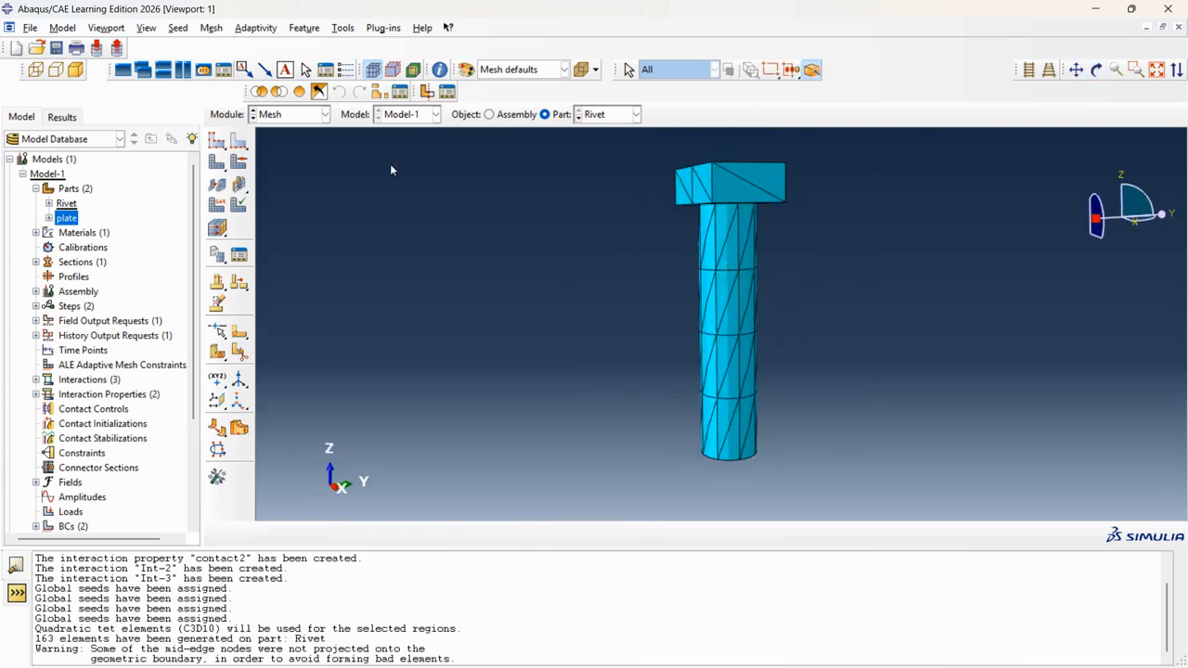
click(589, 114)
Show the unmeshed plate part and tilt the view so its top face and hole are visible.
click(595, 141)
scroll(492, 414, up, 3)
scroll(641, 381, up, 1)
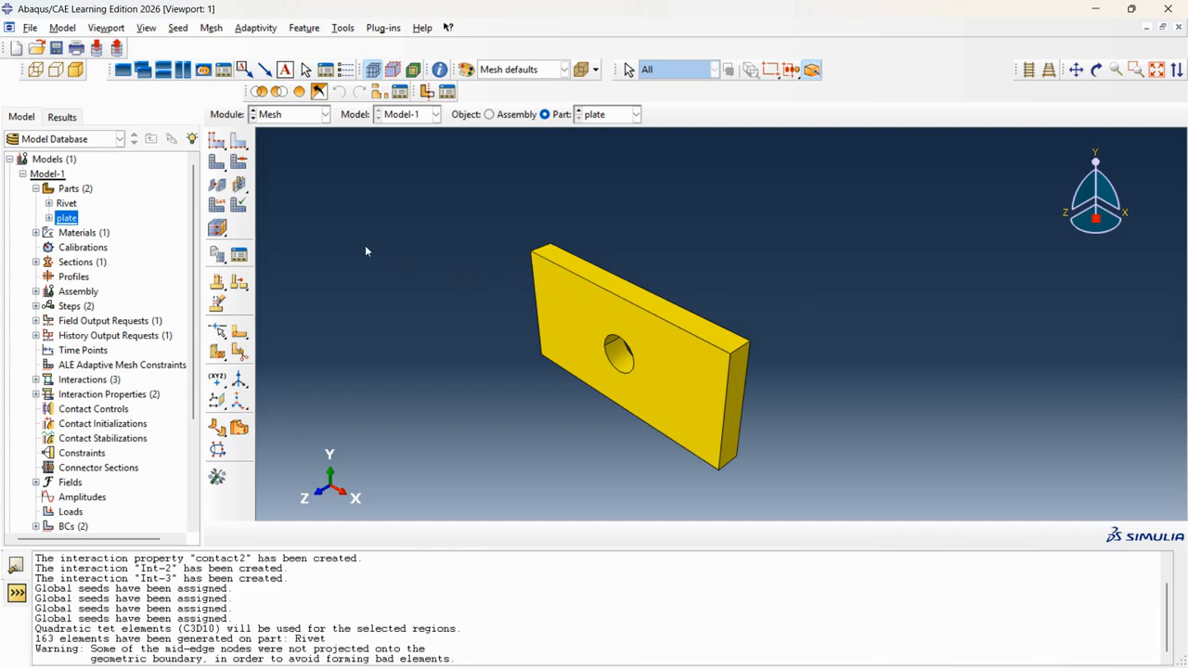
click(216, 142)
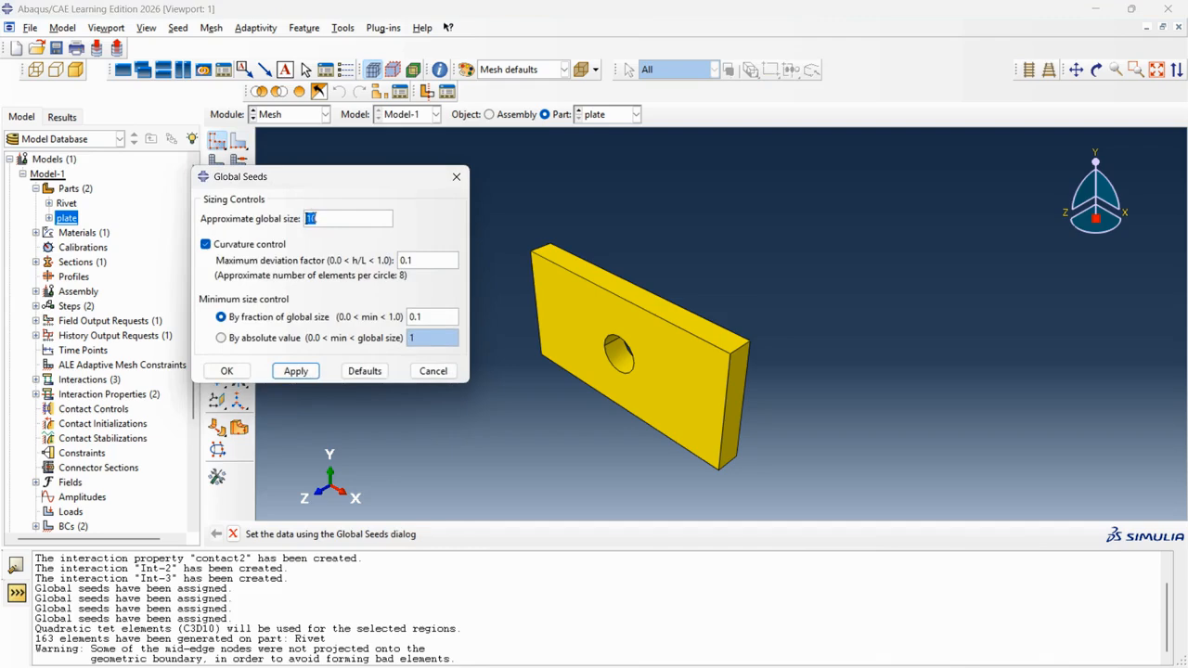
click(456, 177)
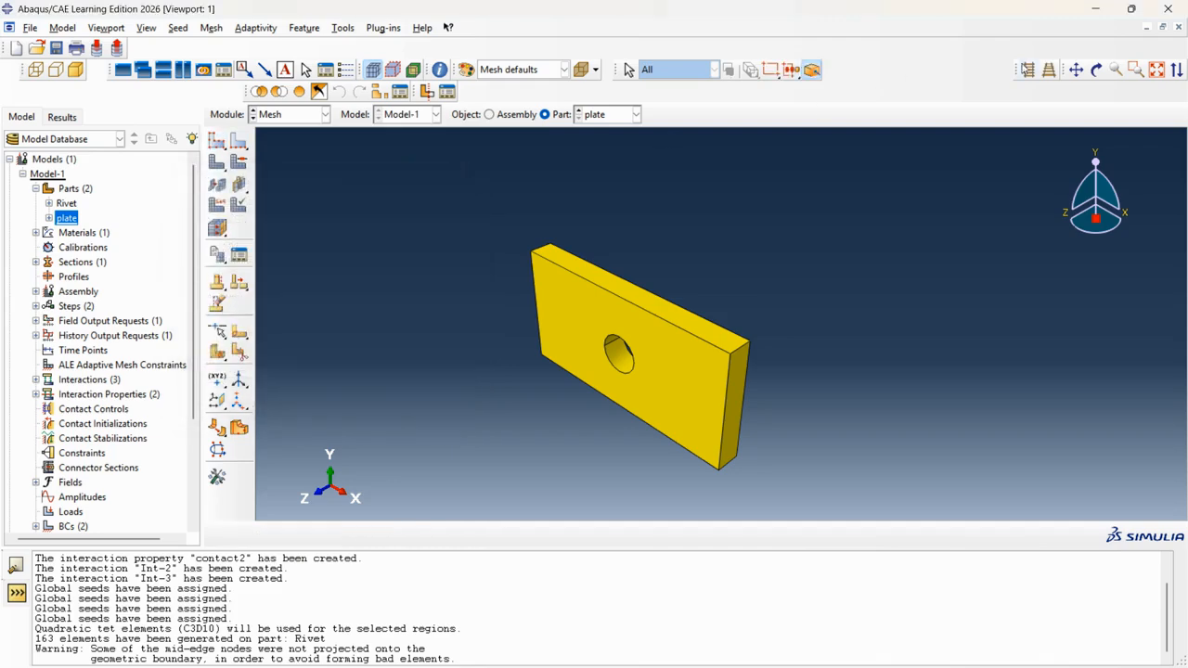
click(1097, 70)
drag(706, 329, 663, 257)
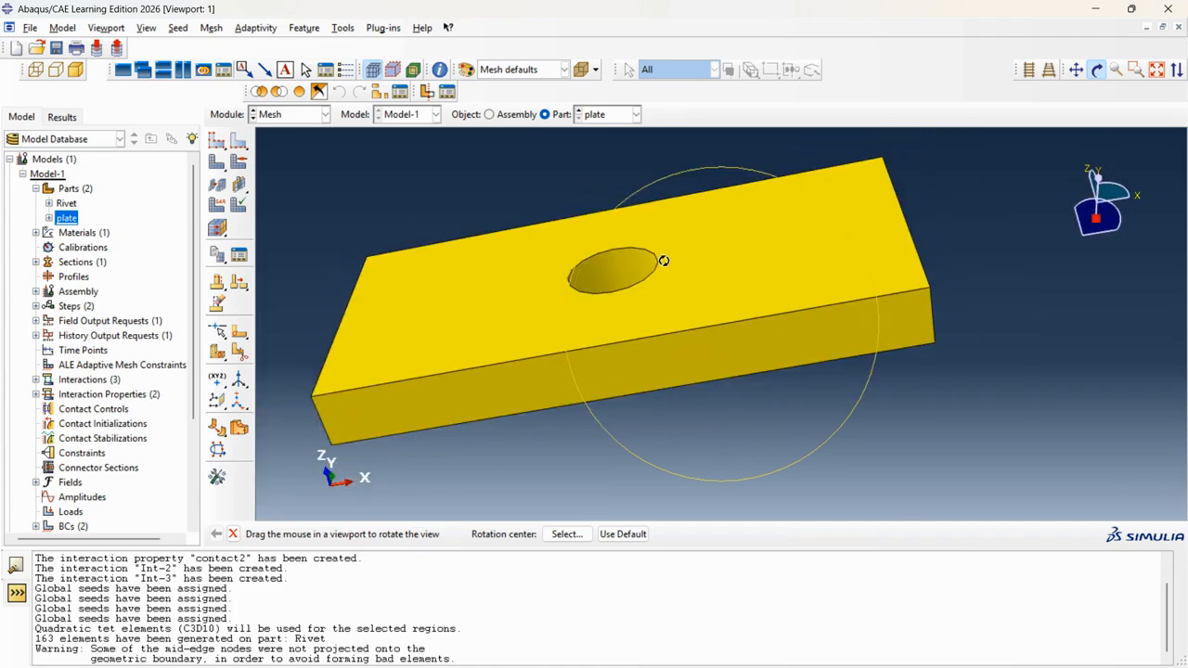
click(1105, 73)
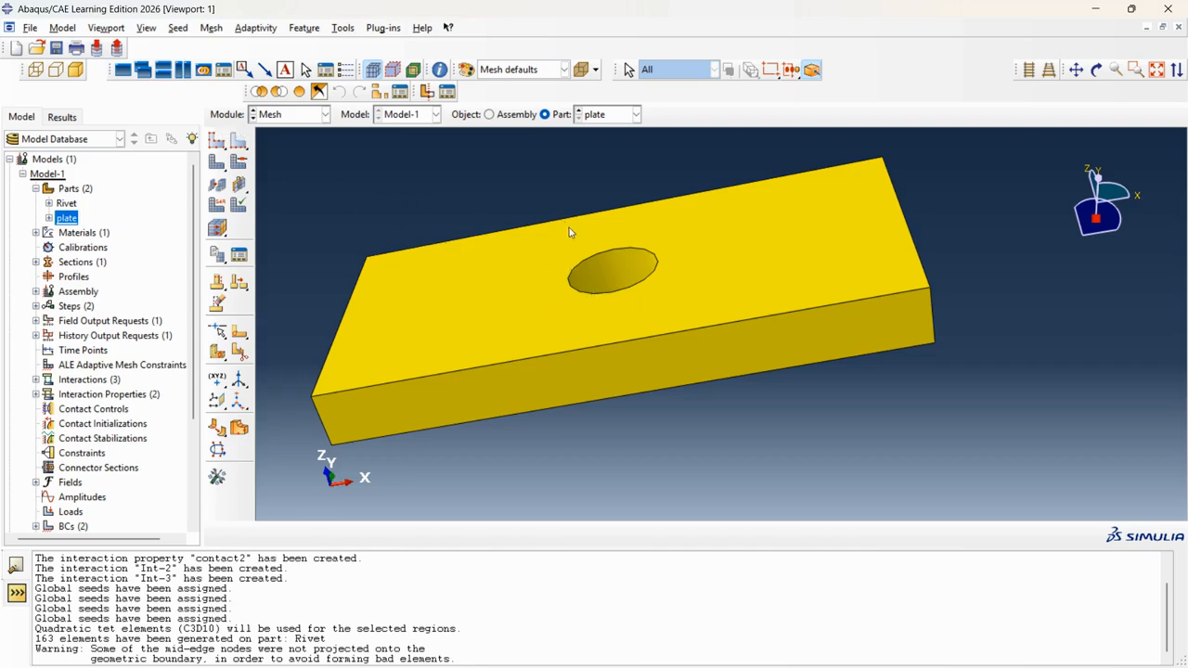
Select the plate hole's top and bottom edges for local seeding, orbiting to check both.
click(238, 140)
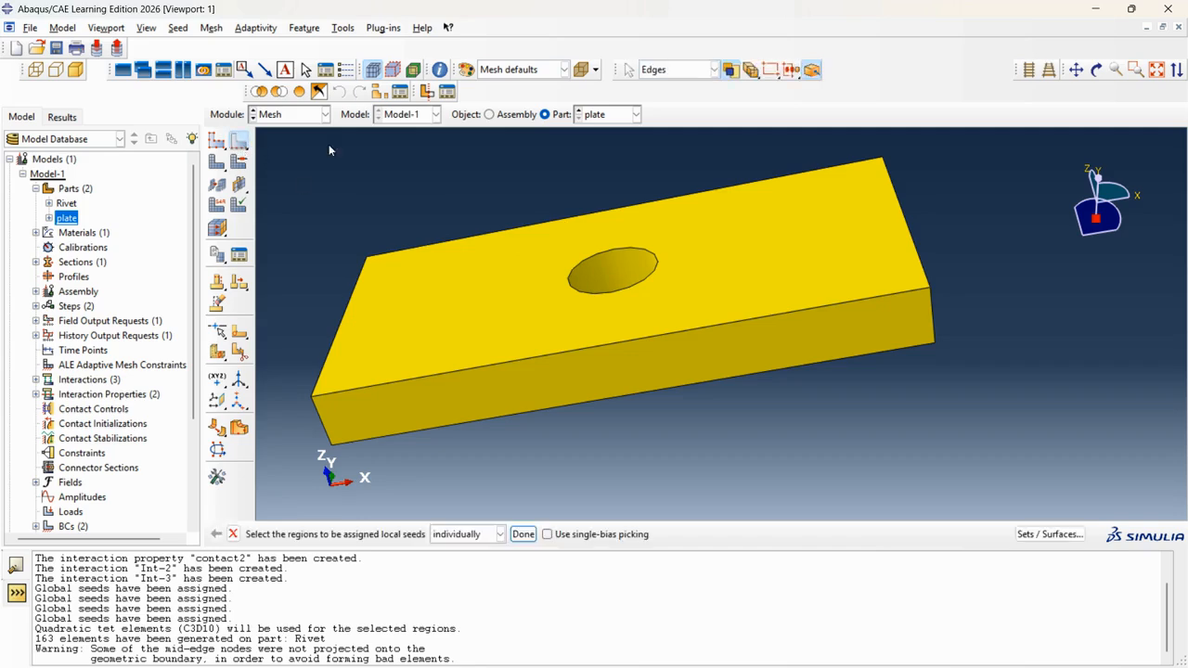
click(607, 256)
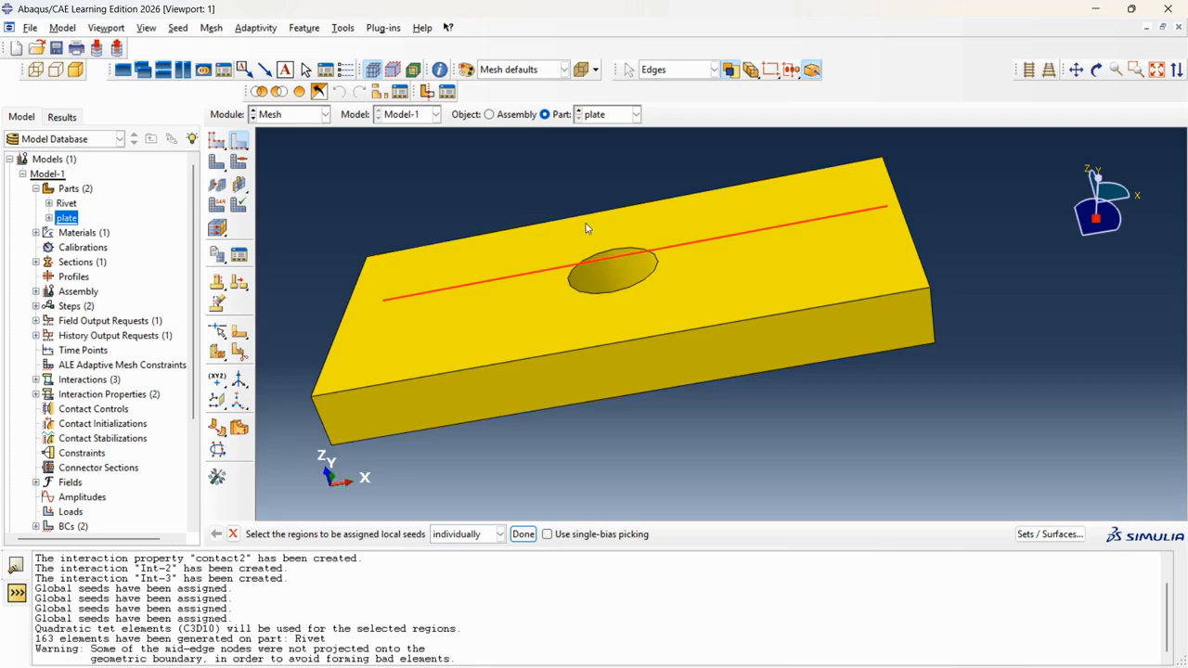
click(552, 154)
click(607, 255)
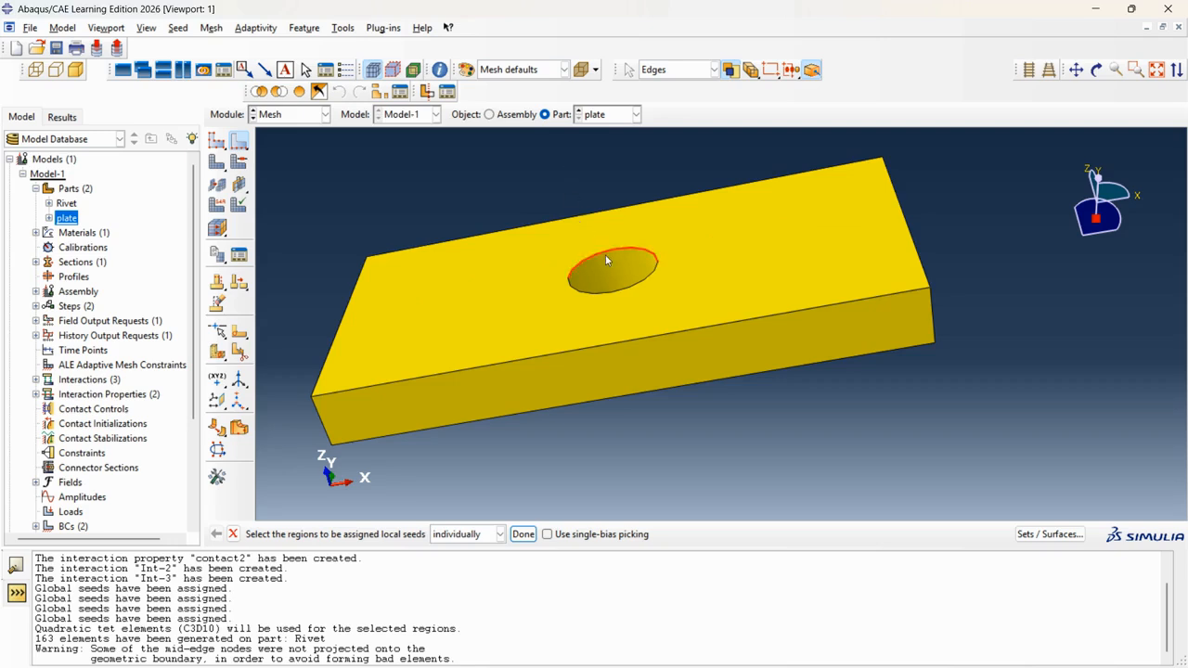
shift+click(604, 292)
click(1096, 70)
drag(702, 332, 629, 145)
drag(653, 315, 669, 254)
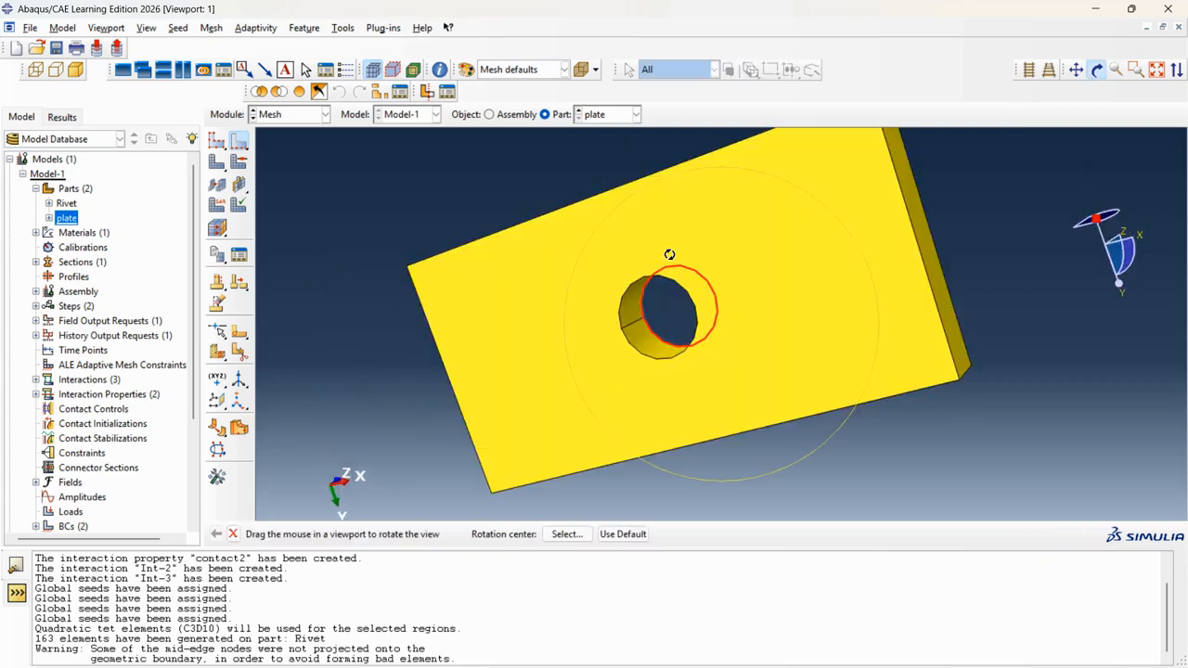
click(1097, 69)
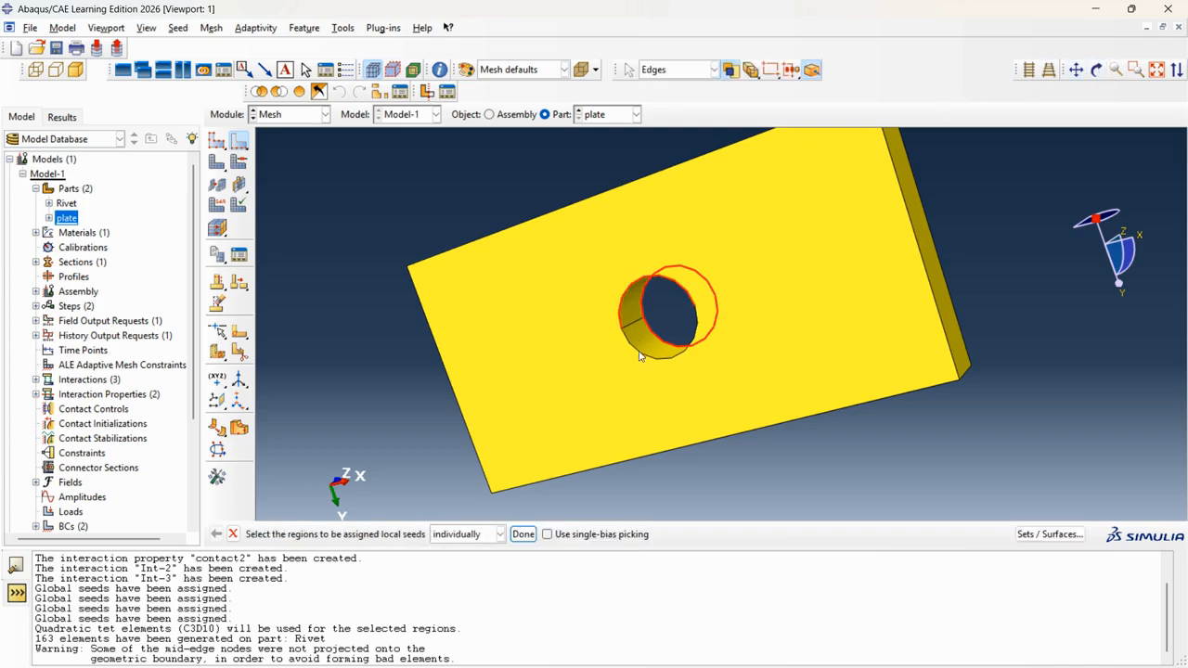
Give the hole edges a local approximate element size of 2.5, then bring up Global Seeds.
click(522, 534)
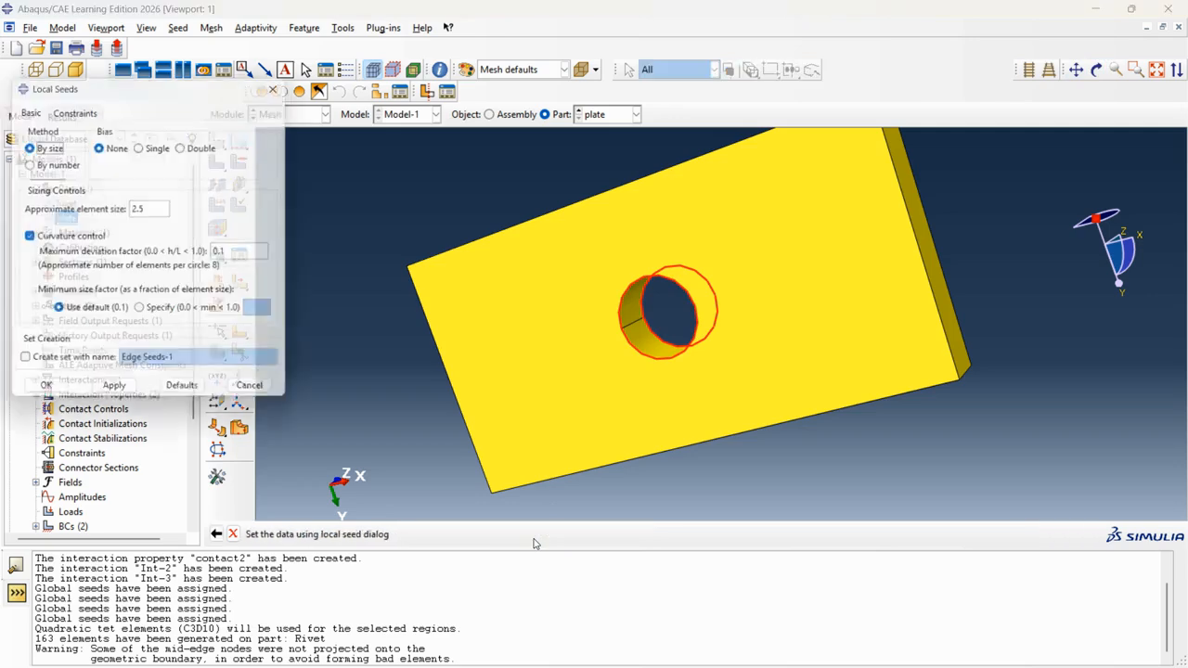
click(154, 206)
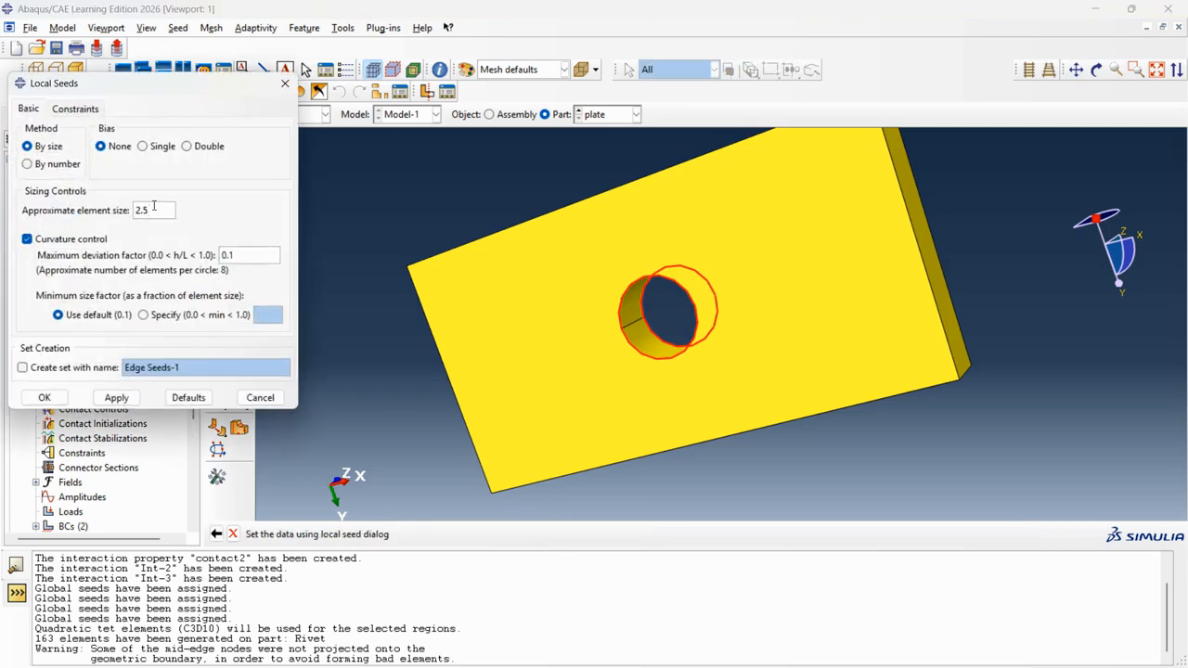
click(47, 396)
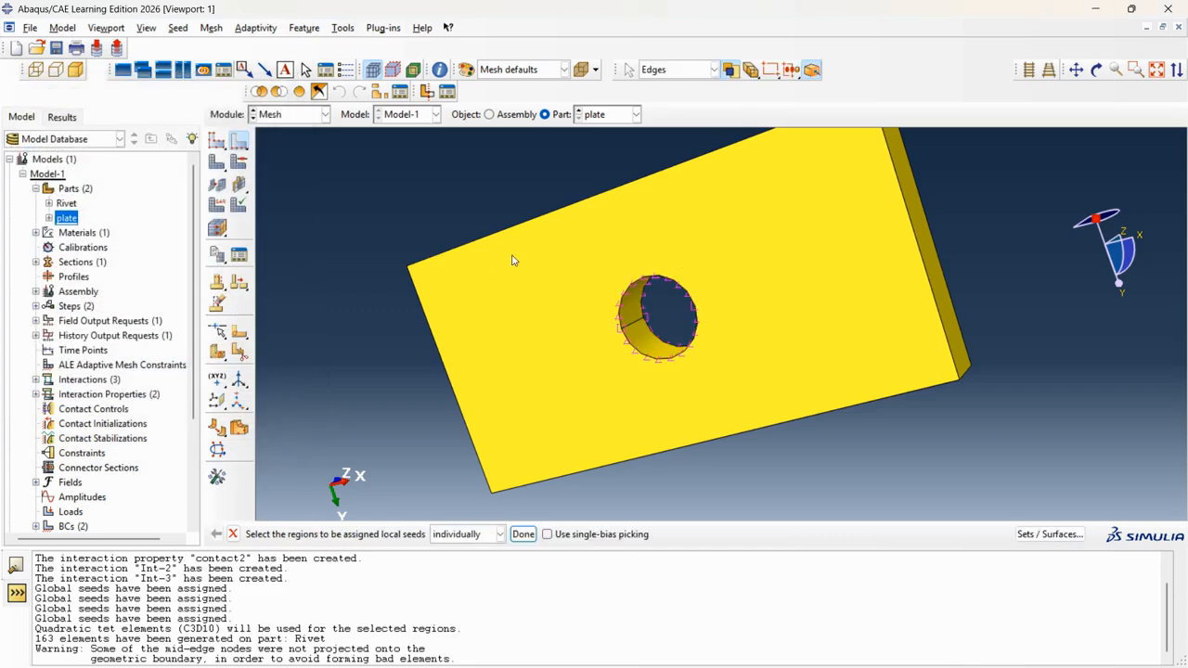
click(216, 141)
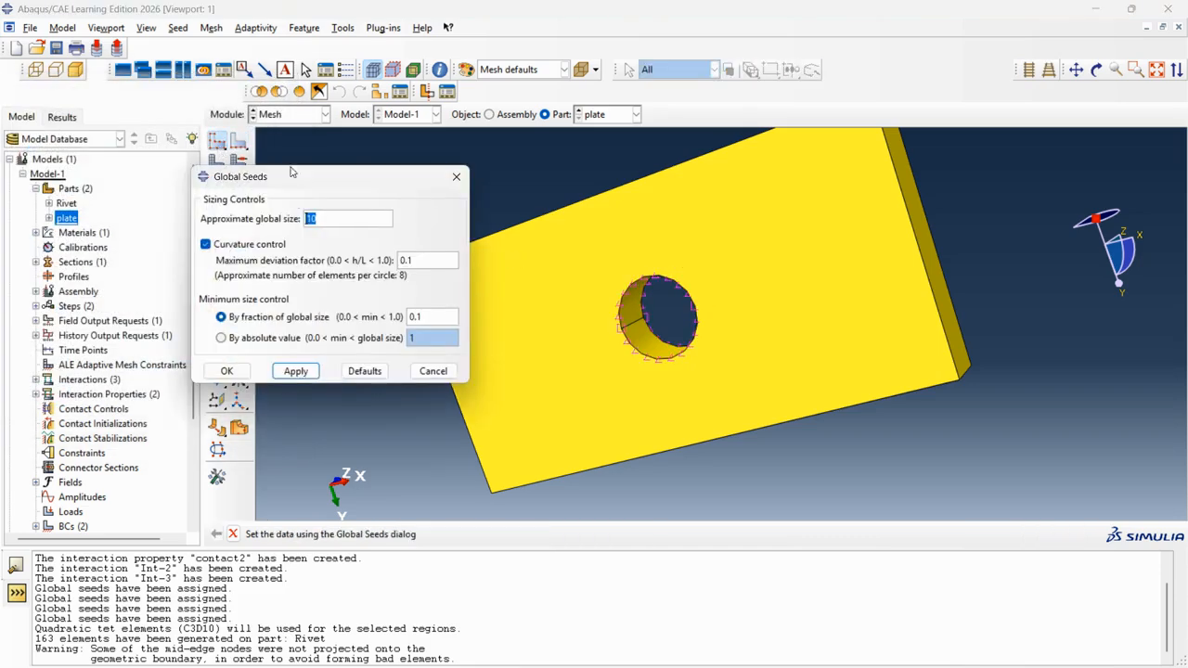
Set the plate's approximate global seed size to 20.
text(20)
click(227, 373)
click(380, 534)
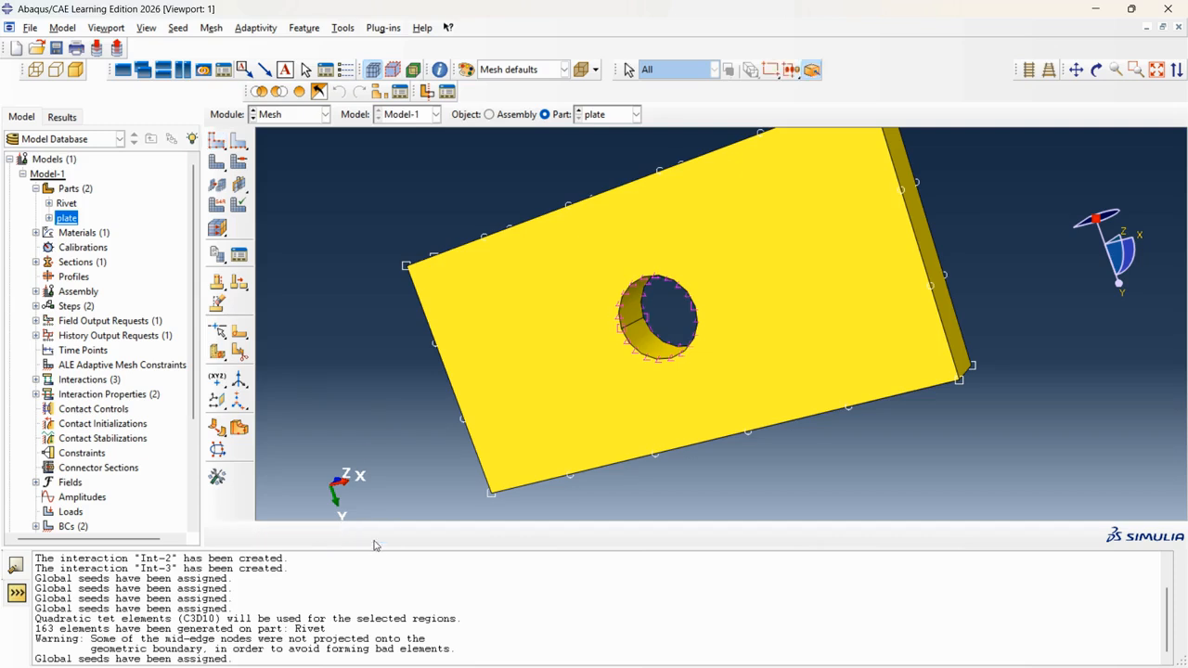
Mesh the plate into 93 elements and orbit to inspect the mesh around the hole.
click(219, 230)
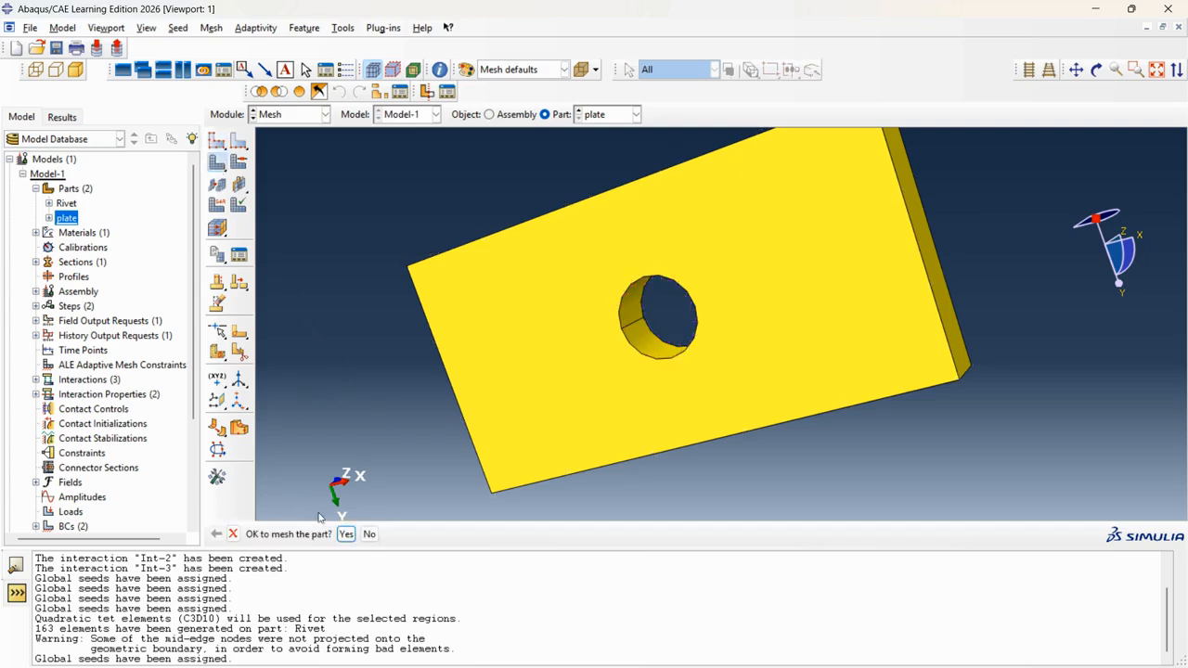
click(345, 534)
scroll(715, 389, down, 2)
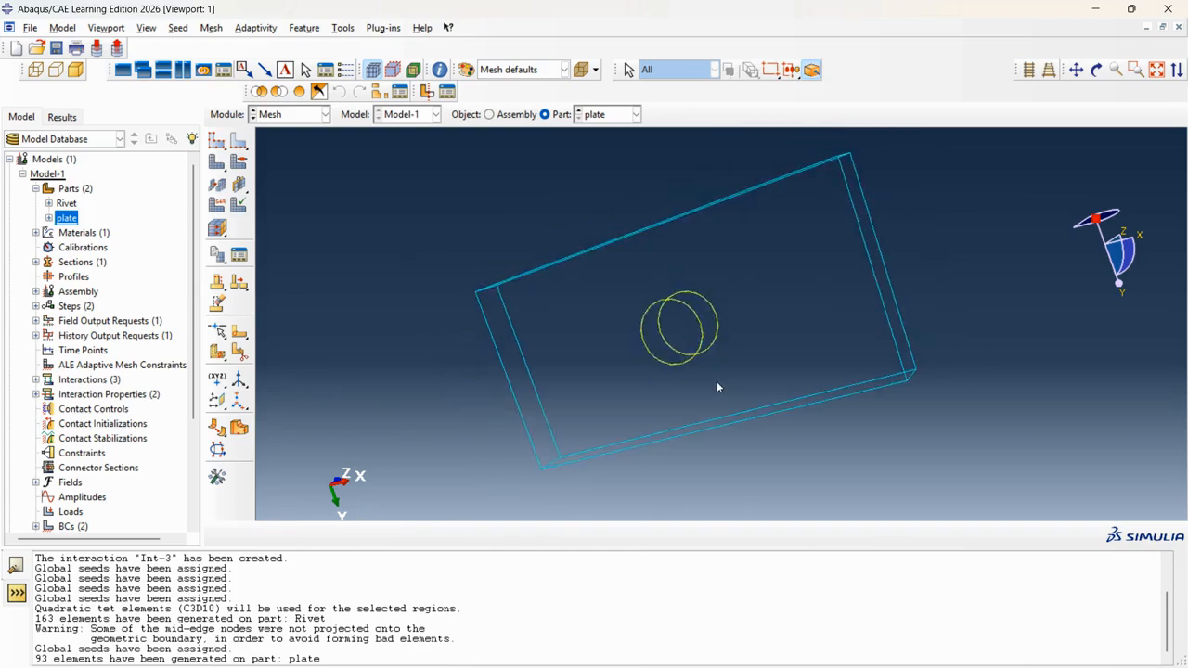
click(1096, 70)
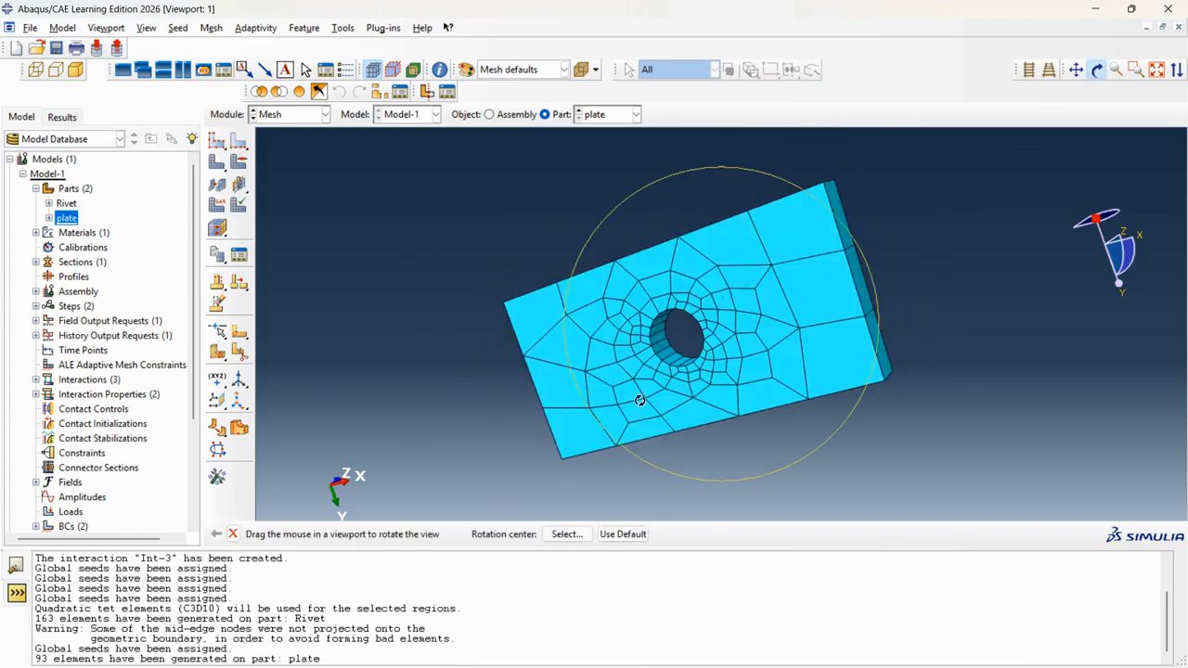
drag(640, 401, 714, 429)
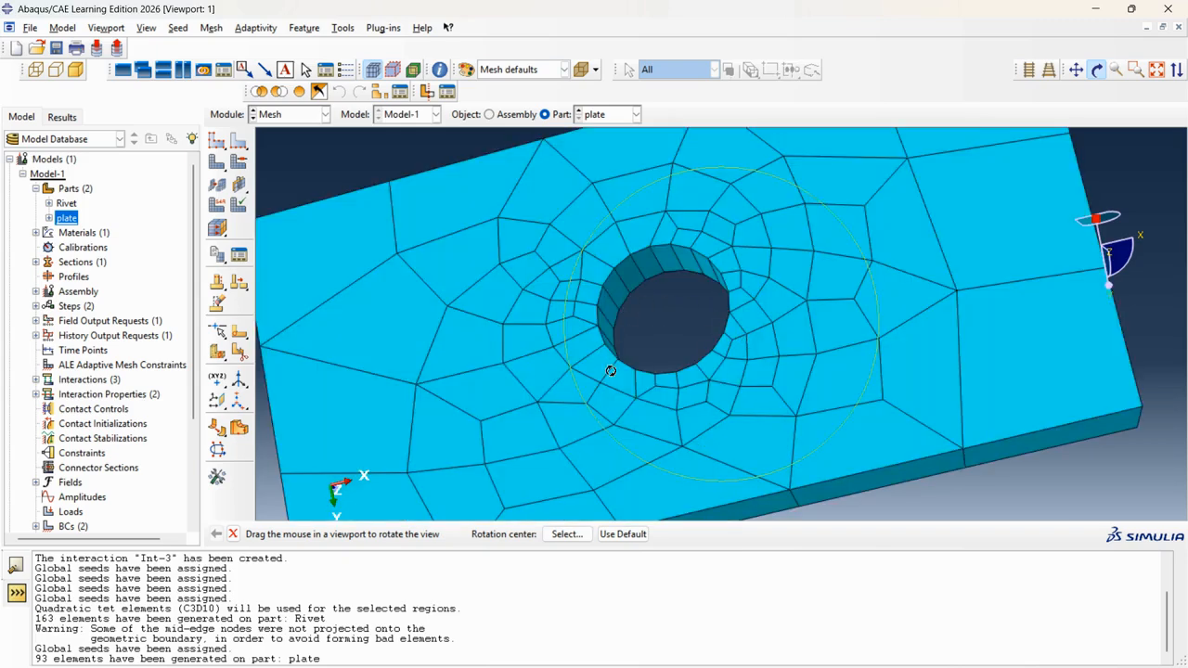
scroll(673, 350, down, 3)
drag(674, 352, 687, 387)
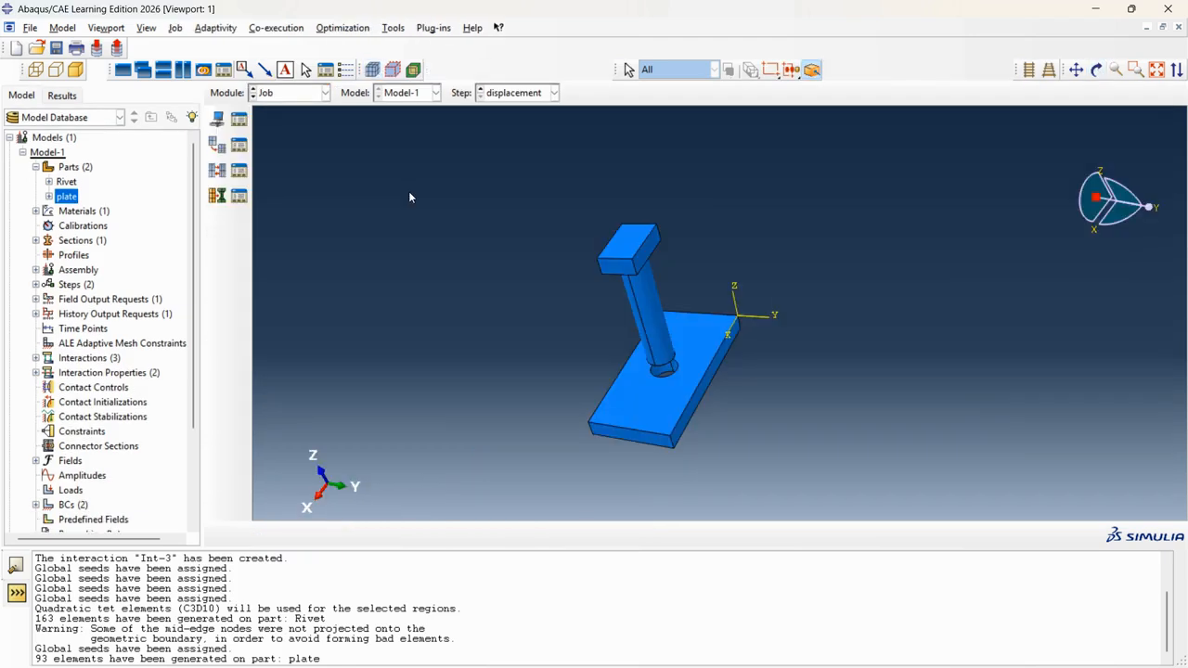
Create the full-analysis job simulation1 for Model-1 and submit it from the Job Manager.
click(219, 120)
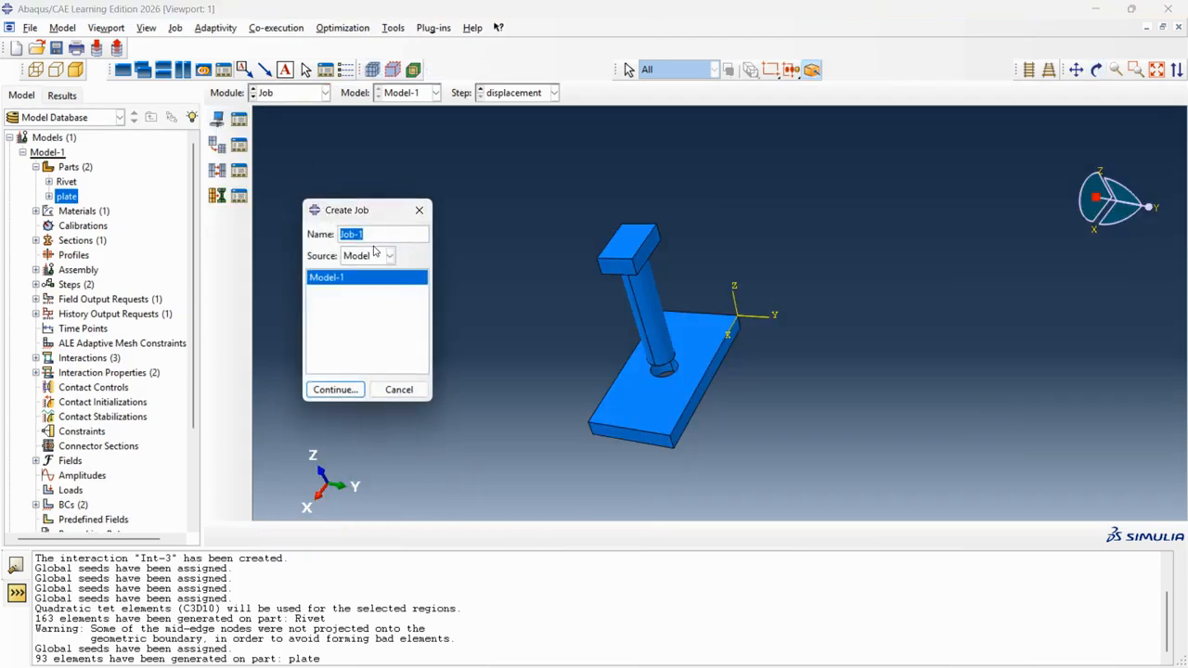
text(simulation1)
click(335, 390)
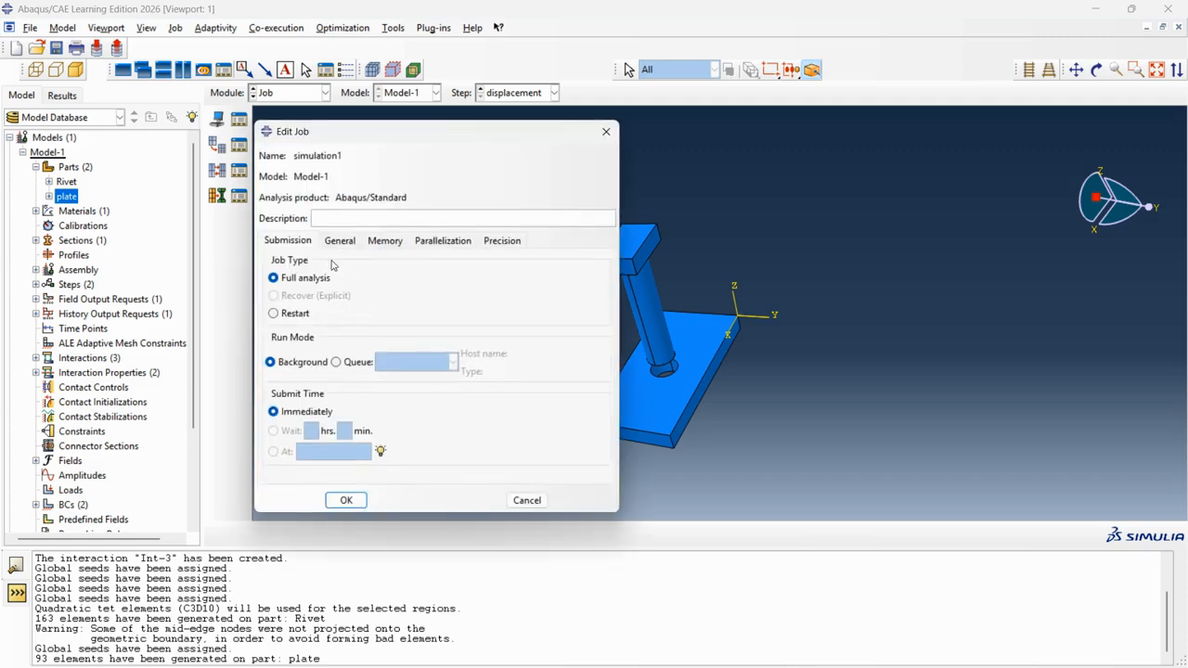
click(343, 501)
click(240, 118)
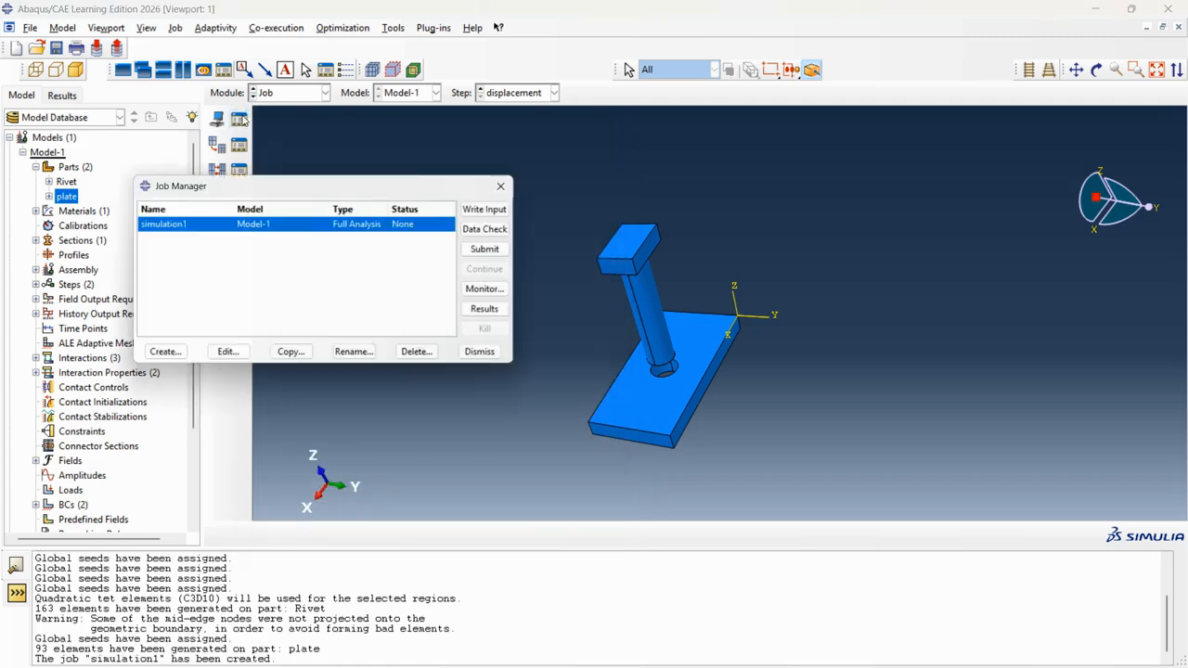
click(497, 250)
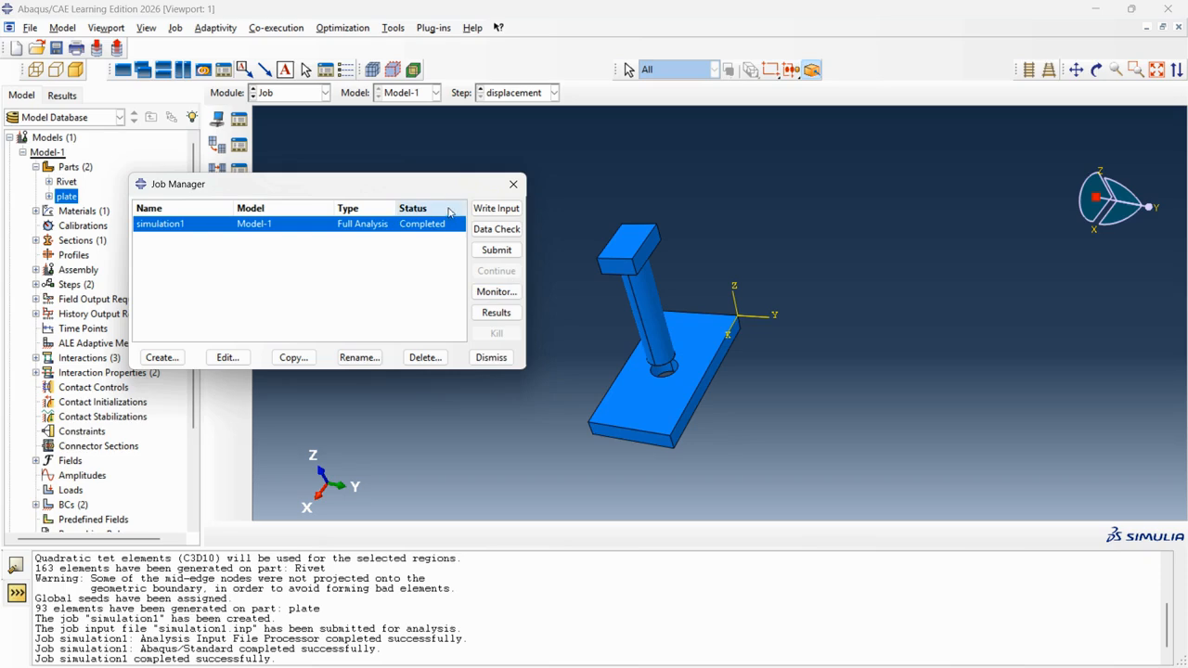
Review simulation1's warnings and errors in the job monitor, then open simulation1.odb in Visualization.
drag(472, 175, 527, 184)
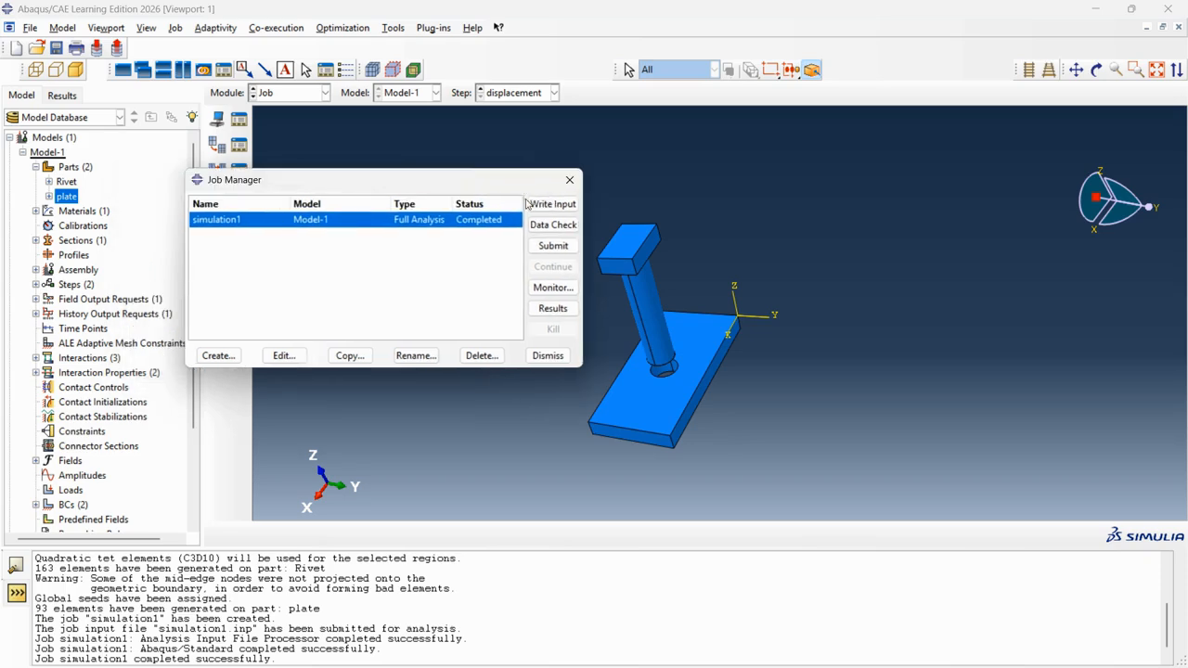
click(551, 293)
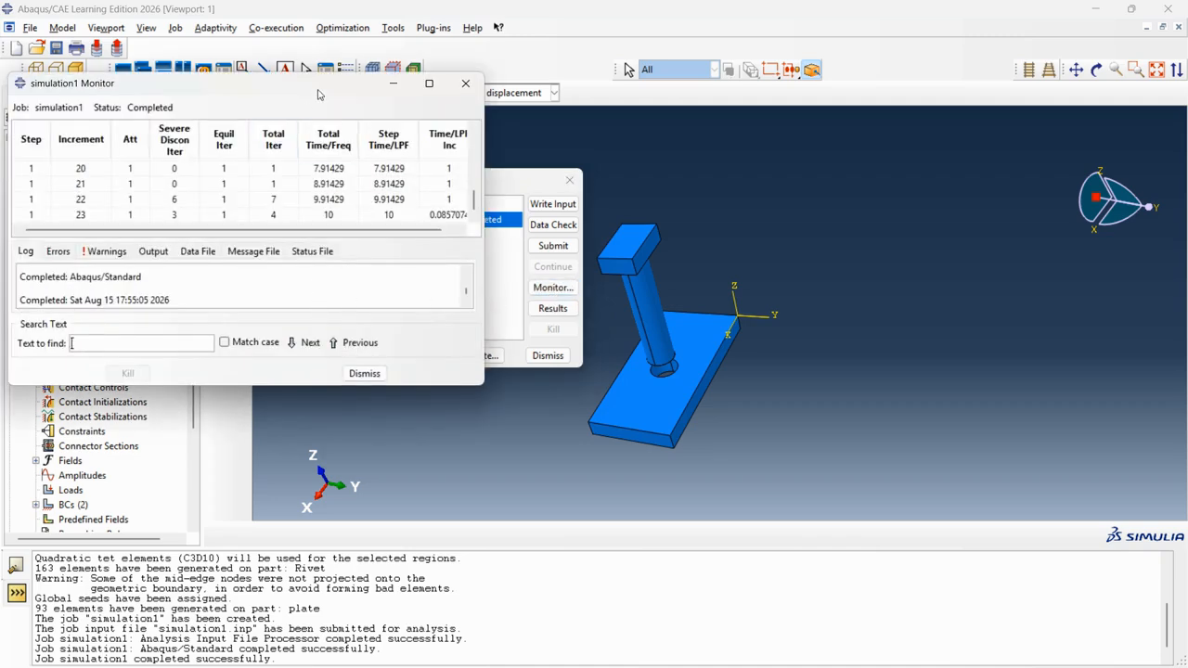
drag(317, 88, 676, 48)
click(483, 215)
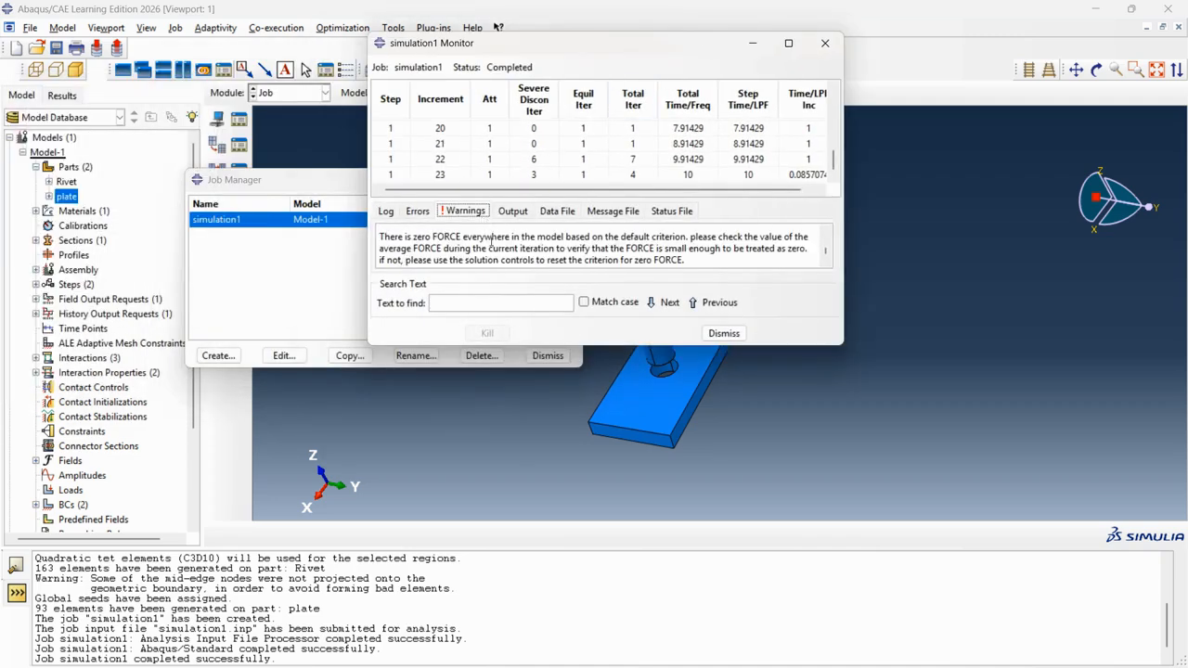
scroll(462, 251, down, 3)
scroll(462, 253, down, 2)
click(422, 215)
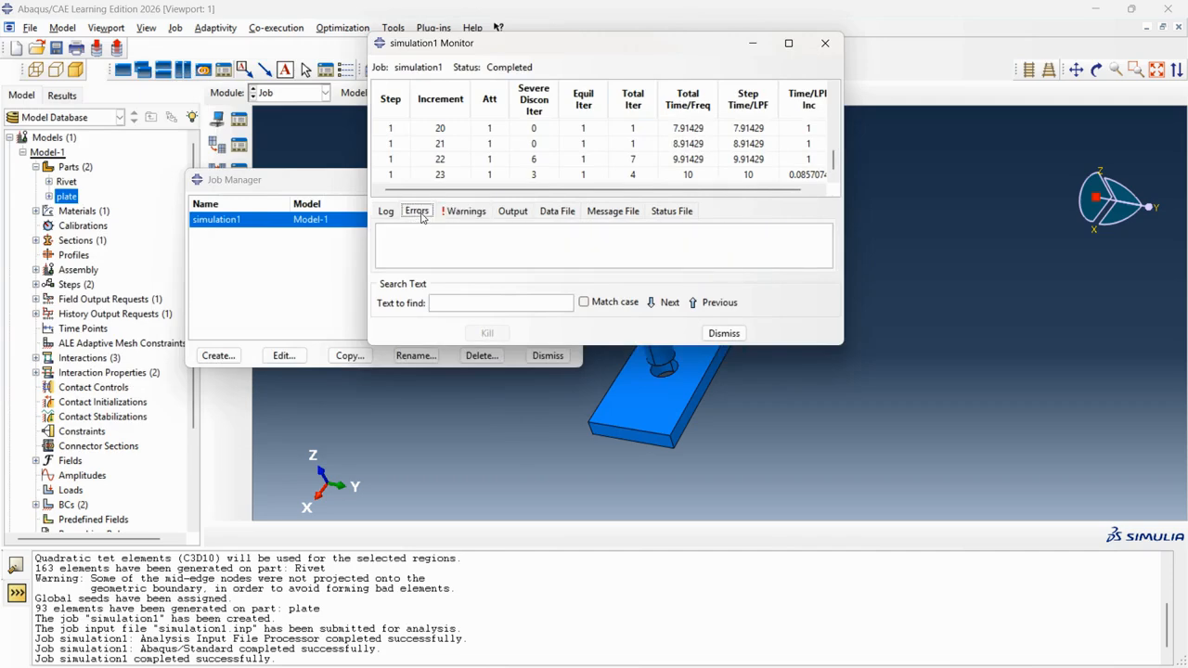
click(824, 42)
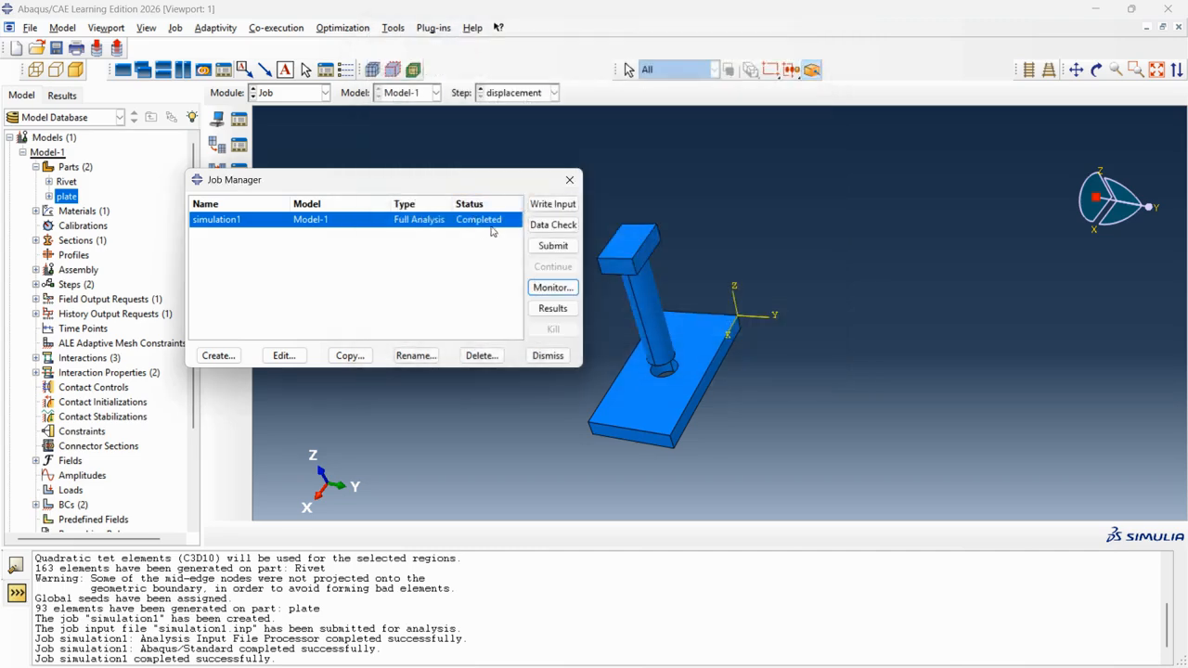
click(553, 308)
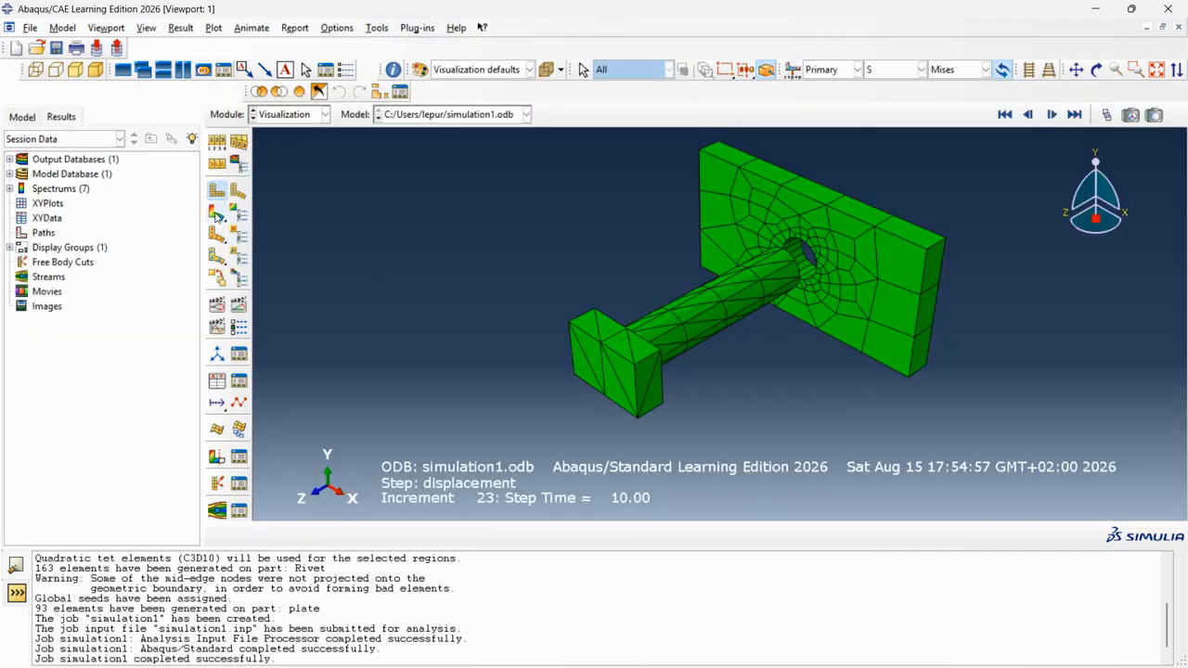
Plot von Mises stress contours (maximum 959.1) on the deformed rivet and plate.
click(215, 213)
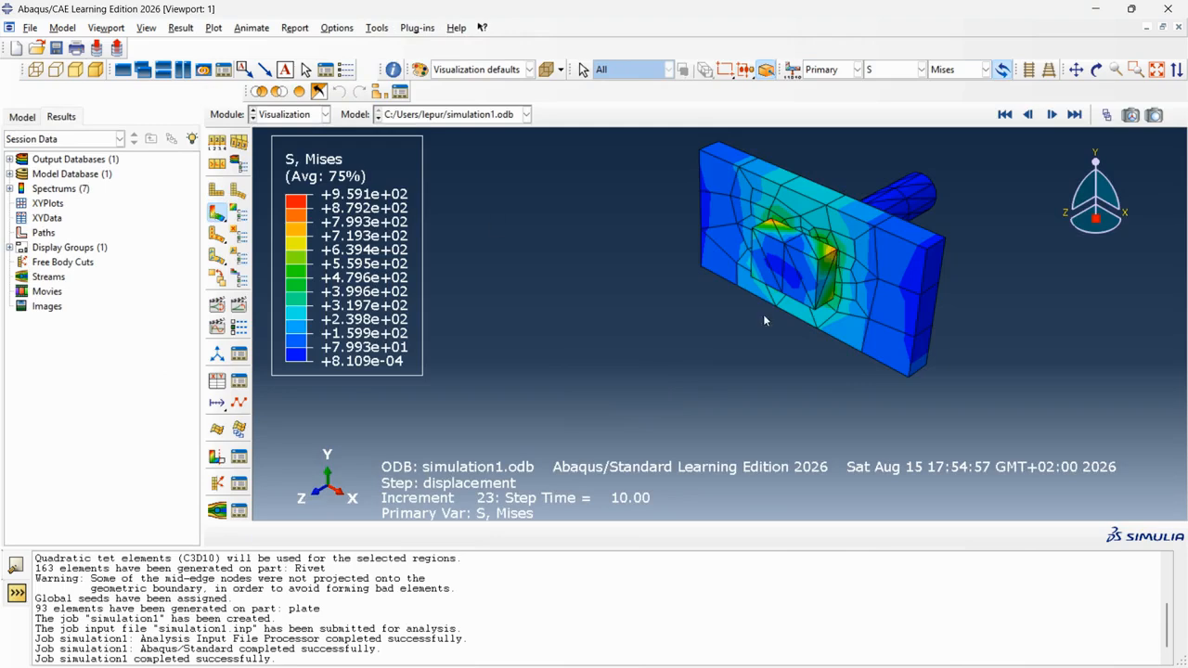
scroll(595, 423, up, 3)
scroll(899, 219, down, 2)
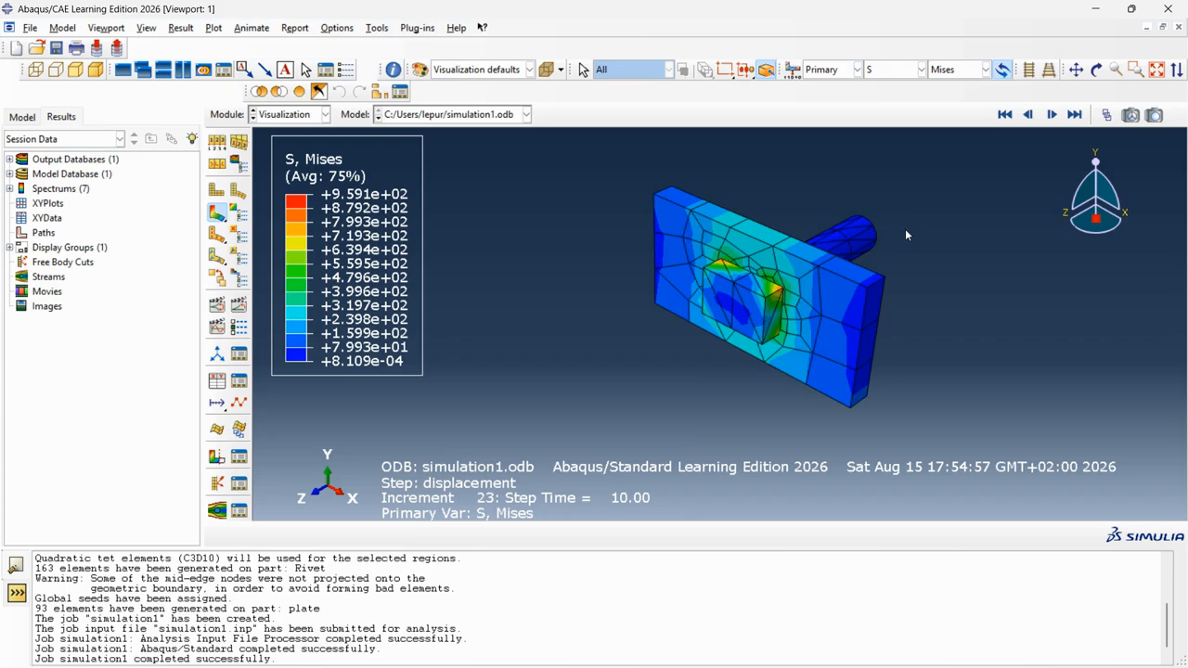
scroll(905, 228, down, 1)
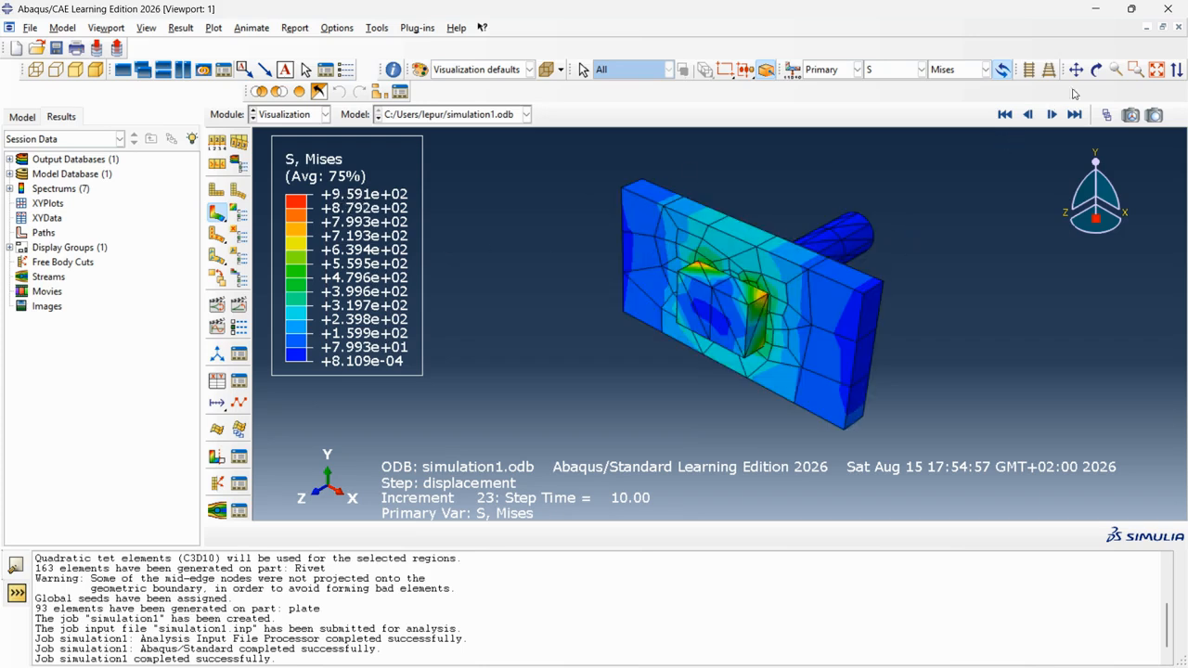
Rotate the model to view the plate's stressed face from several angles, then start a scale-factor animation.
click(1096, 69)
drag(743, 316, 575, 316)
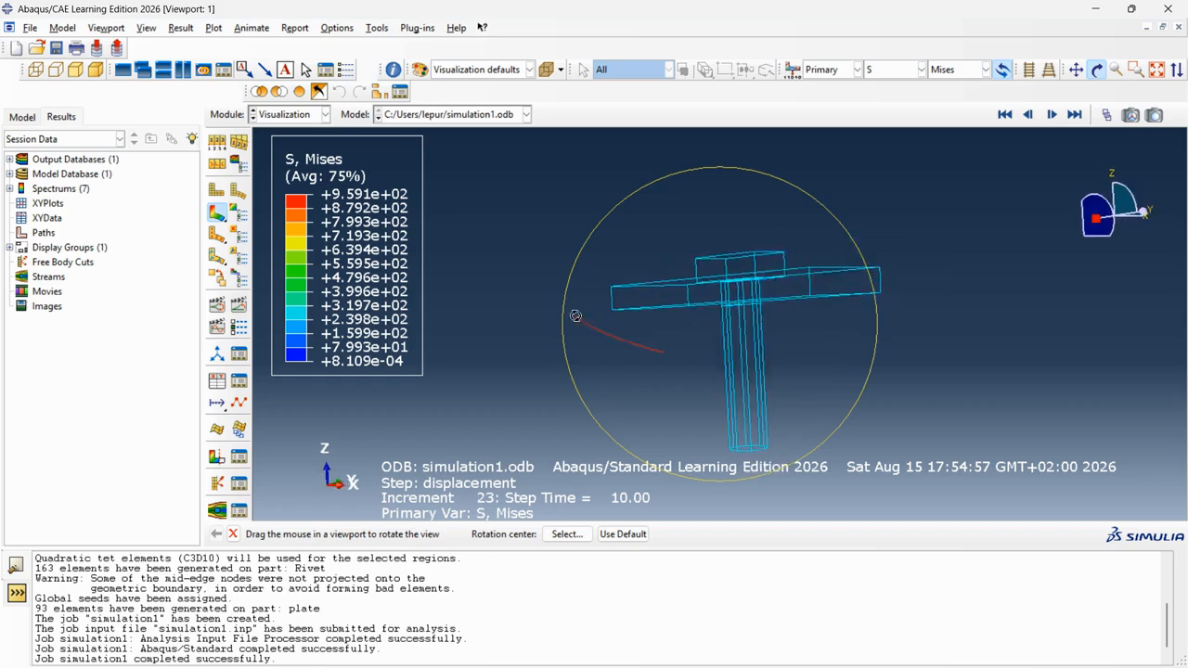
drag(733, 254, 641, 214)
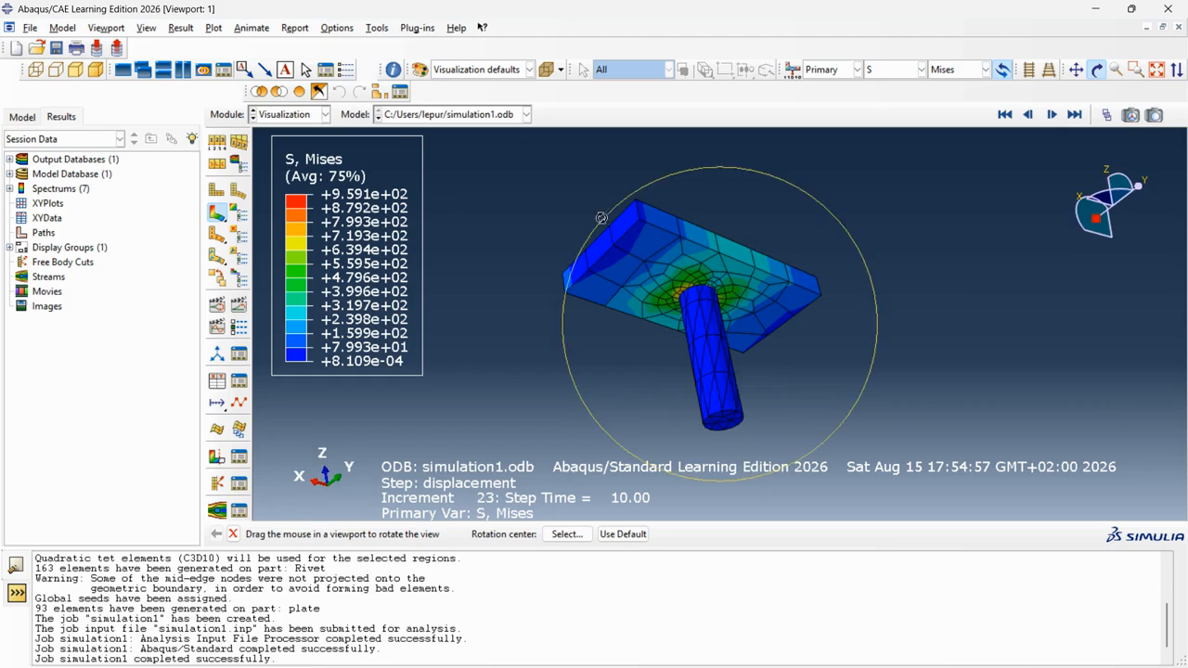
drag(722, 243, 723, 372)
drag(847, 206, 804, 313)
click(1096, 71)
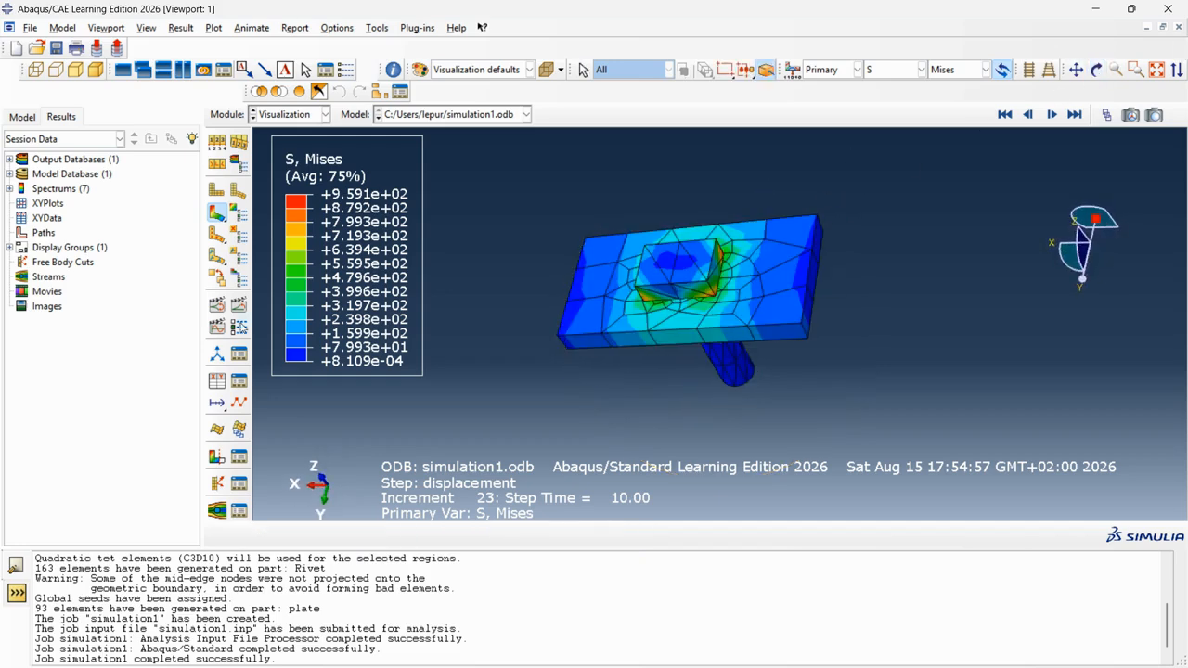
click(216, 305)
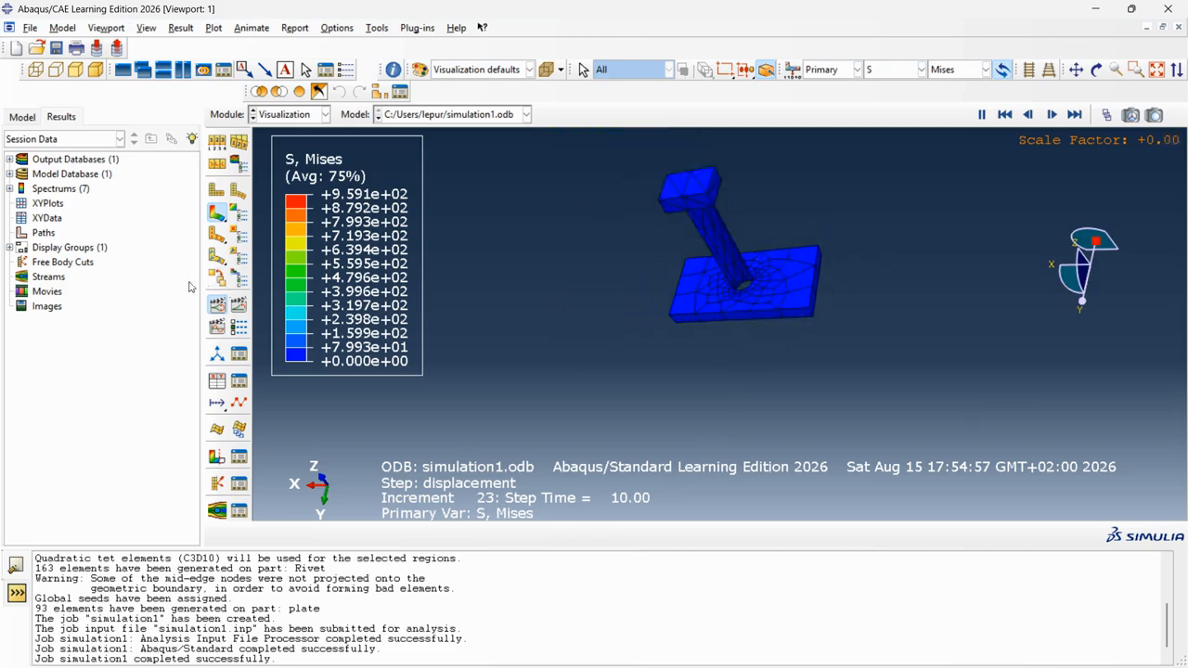
Stop the animation and jump between increment 0 and the final increment 23.
click(217, 304)
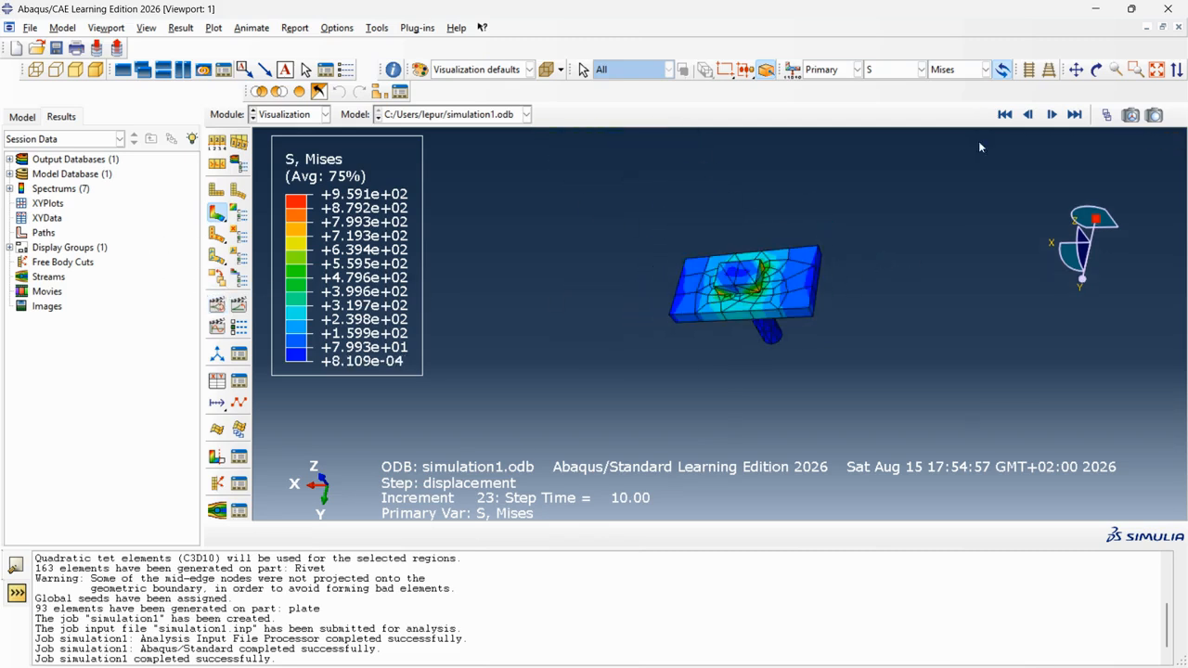
click(1005, 115)
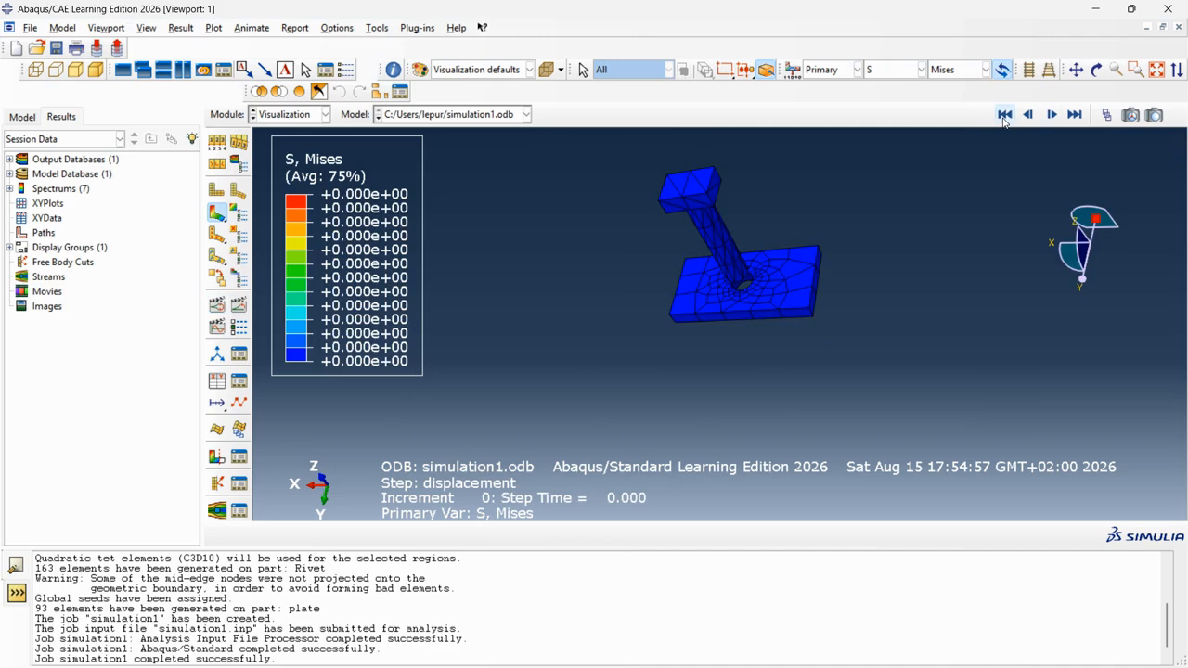
click(1074, 115)
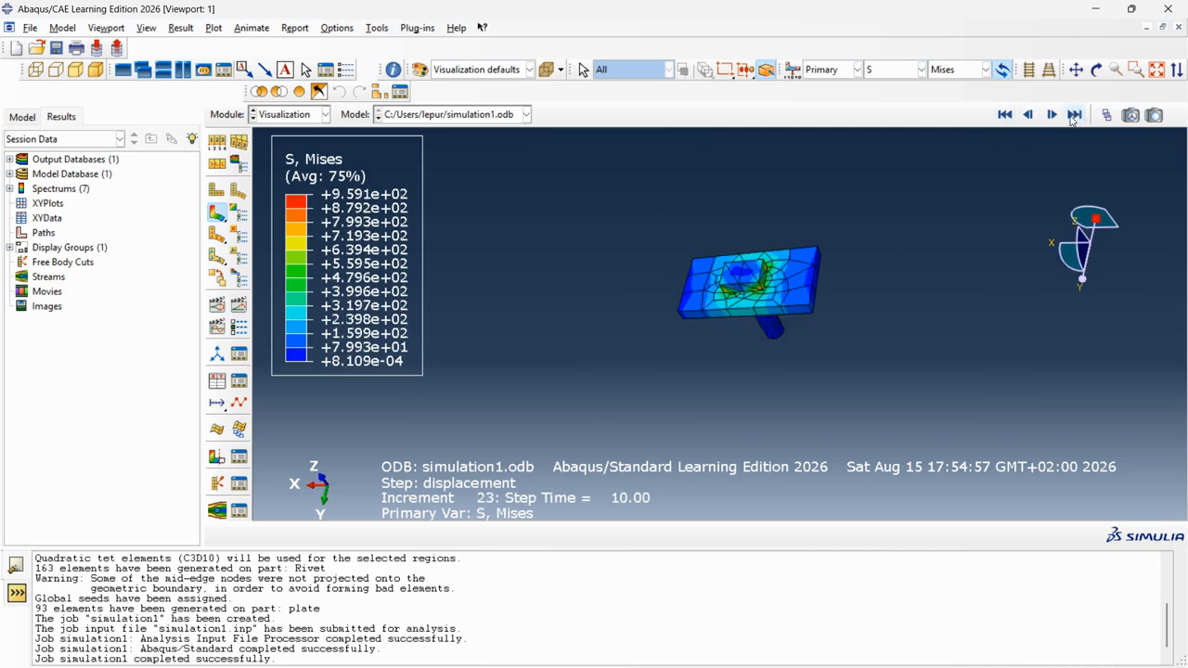
click(1004, 115)
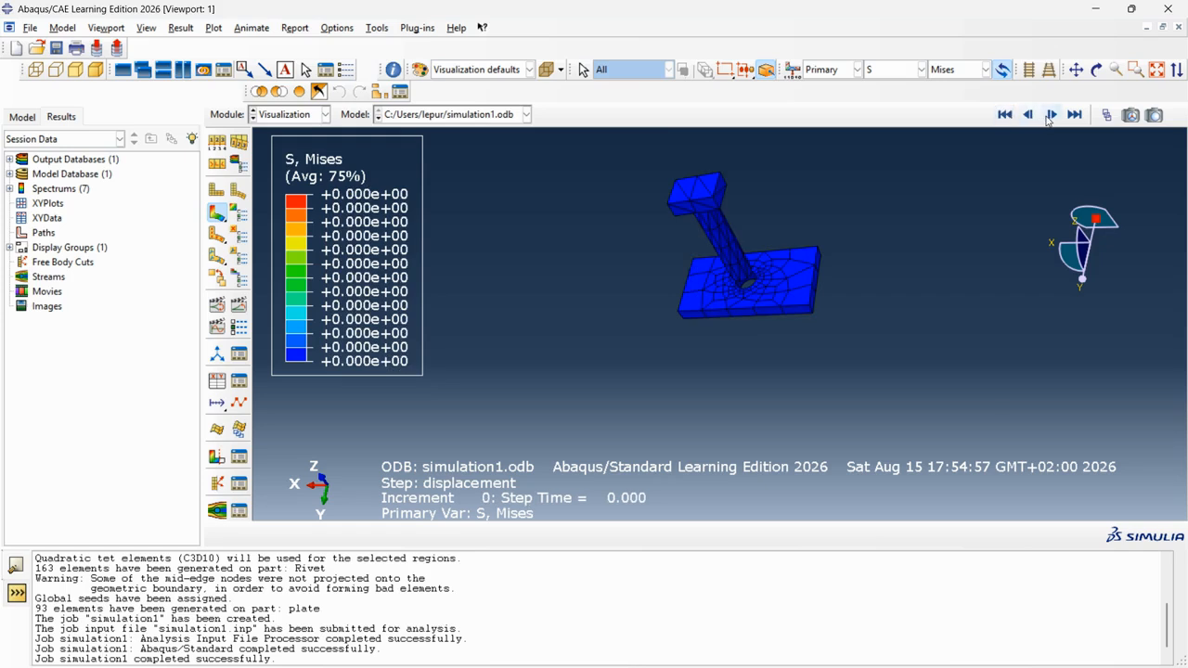
Step the Mises results forward one increment at a time up to increment 23.
click(1051, 115)
click(1051, 115)
click(1049, 119)
double_click(1049, 119)
click(1049, 118)
click(1050, 118)
click(1049, 119)
click(1049, 118)
click(1049, 119)
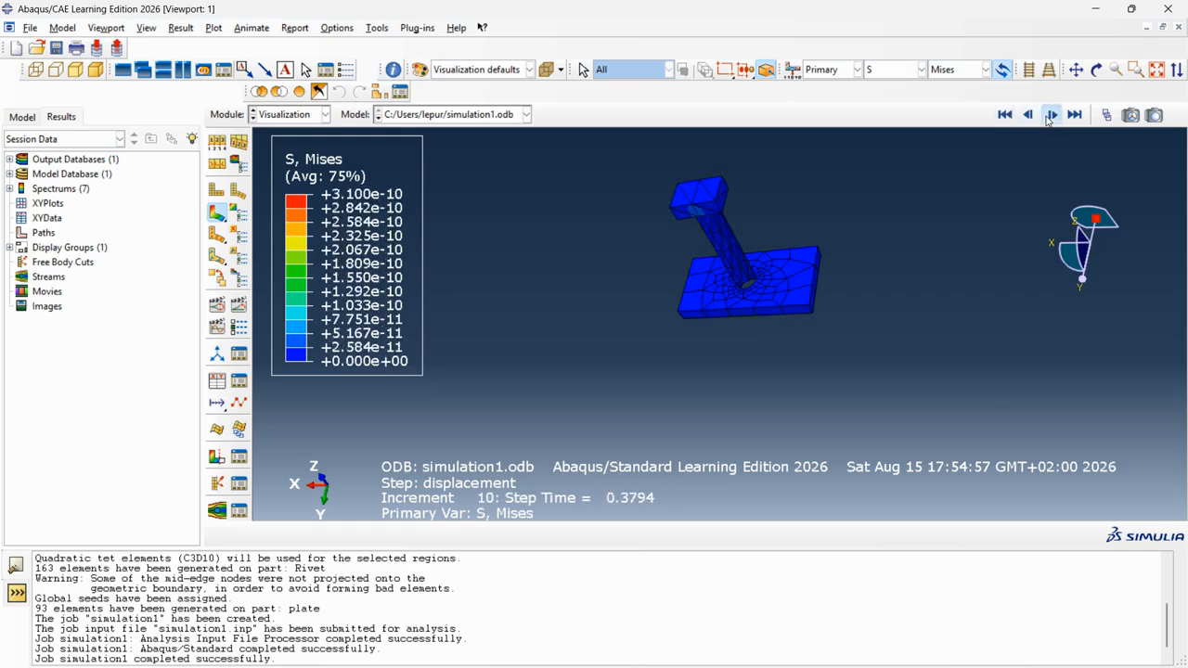
click(1049, 119)
double_click(1050, 115)
click(1050, 115)
double_click(1049, 115)
click(1050, 116)
double_click(1050, 115)
click(1050, 115)
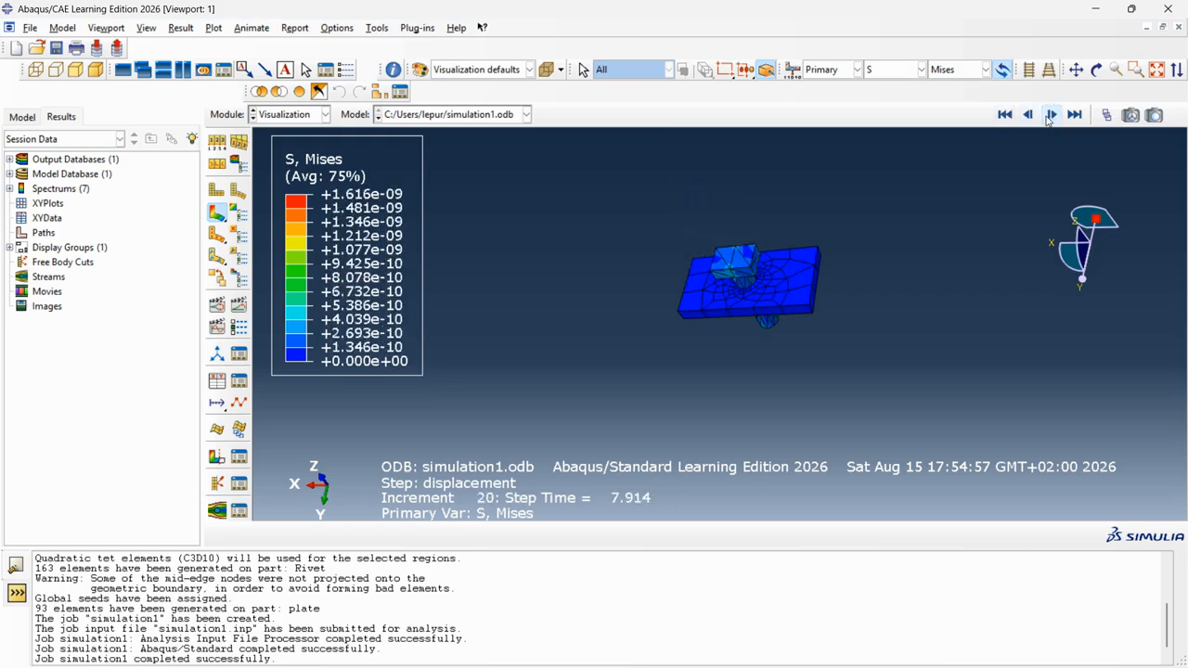
double_click(1050, 115)
click(1050, 115)
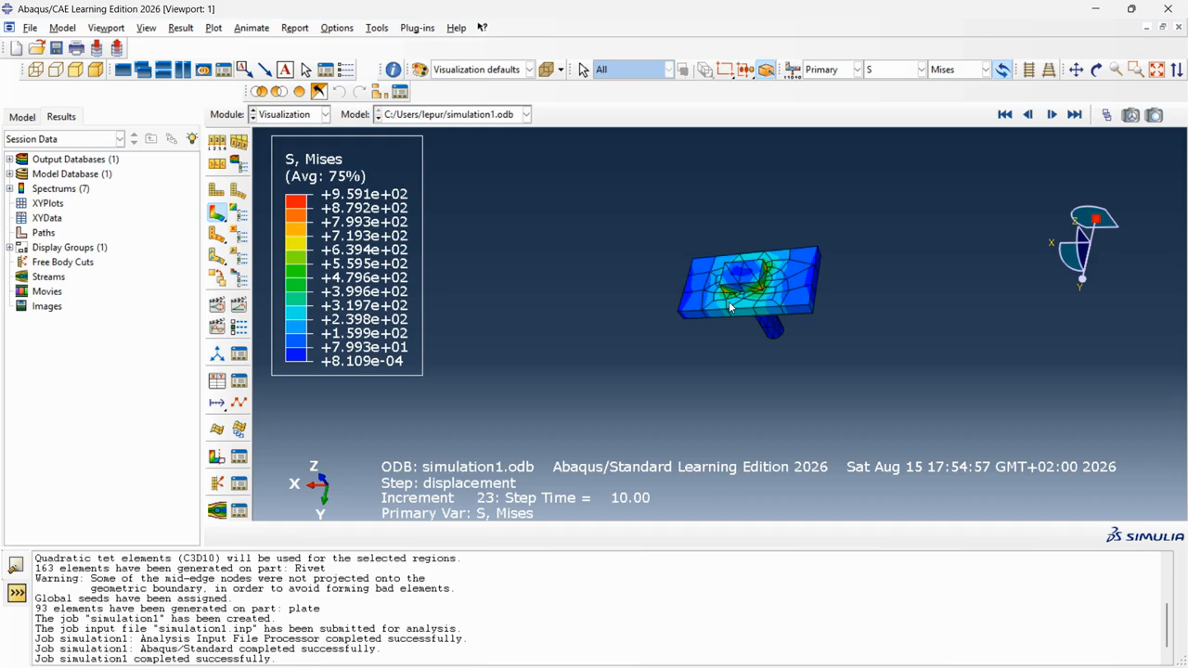
scroll(779, 299, up, 5)
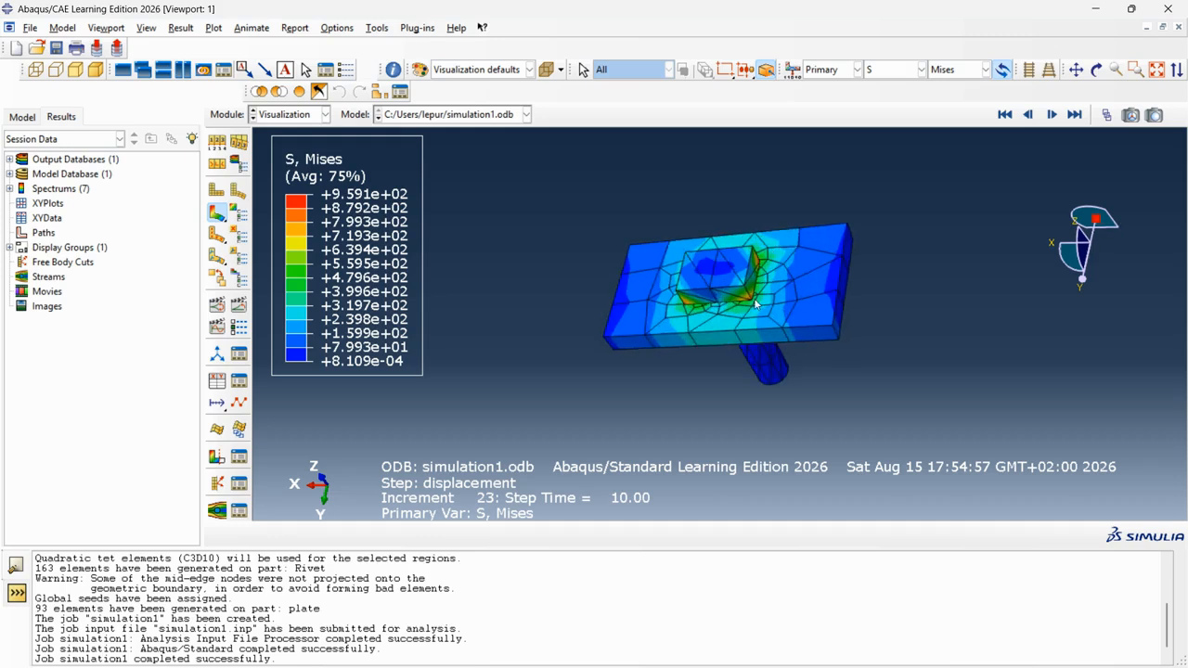
scroll(768, 283, down, 2)
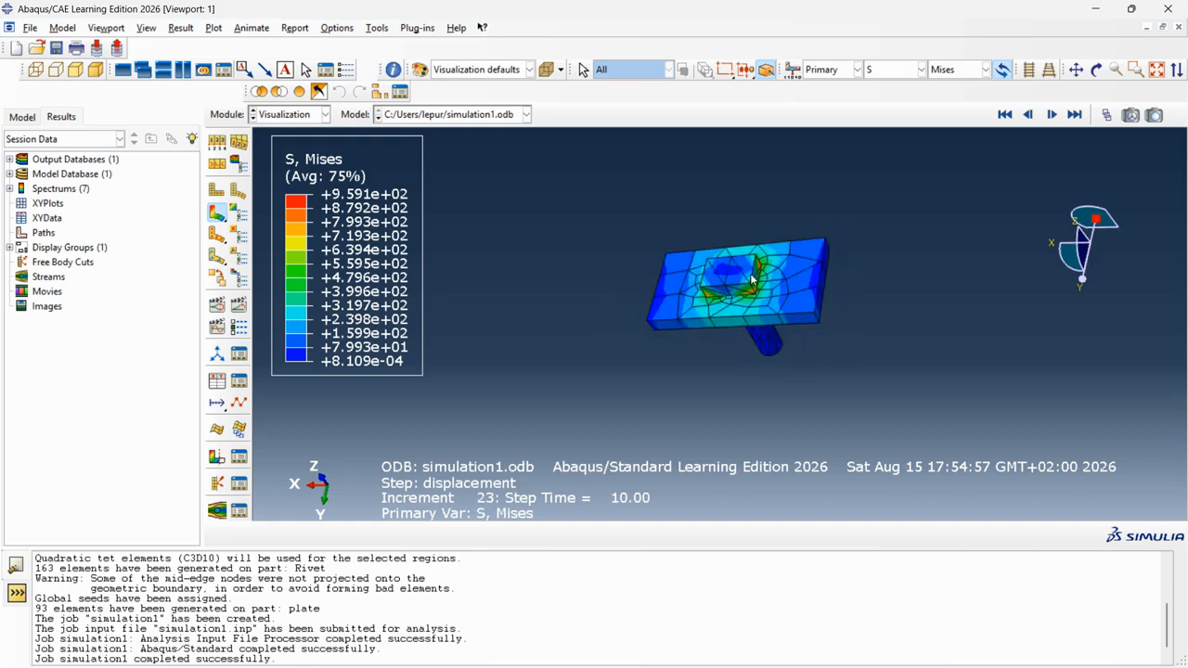
Switch to the Property module, starting and then cancelling a new material.
click(287, 115)
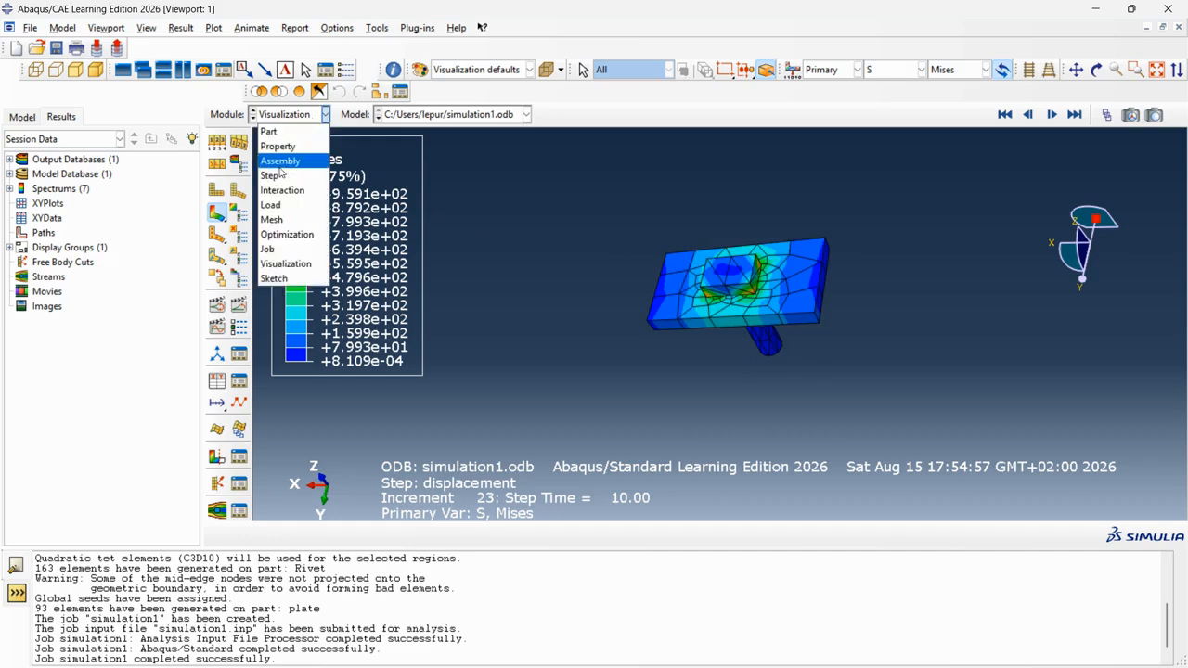
click(276, 154)
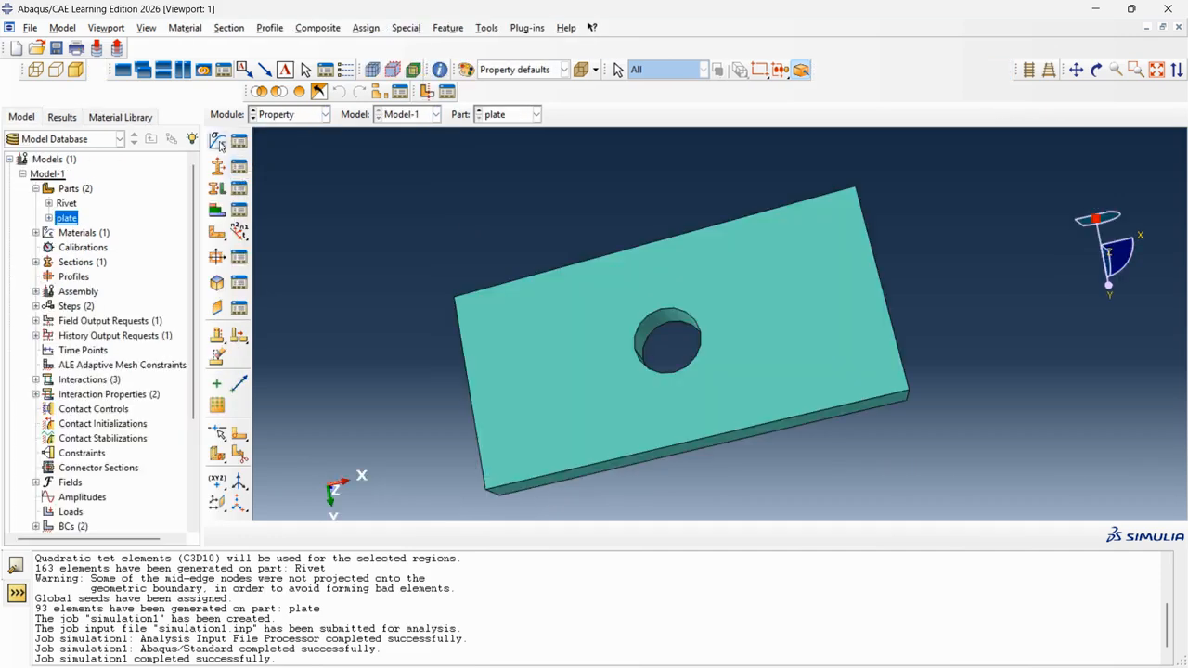
click(217, 141)
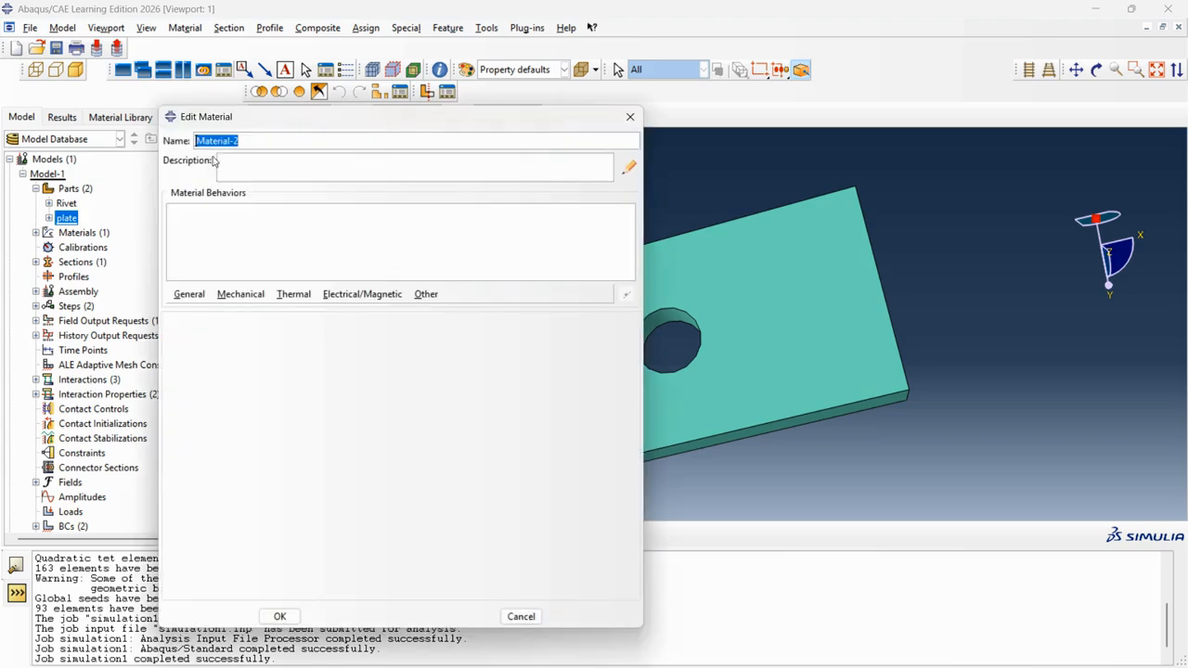
click(630, 116)
Inspect the steel material, trying a Mechanical > Plasticity > Plastic behaviour but discarding the changes.
click(240, 140)
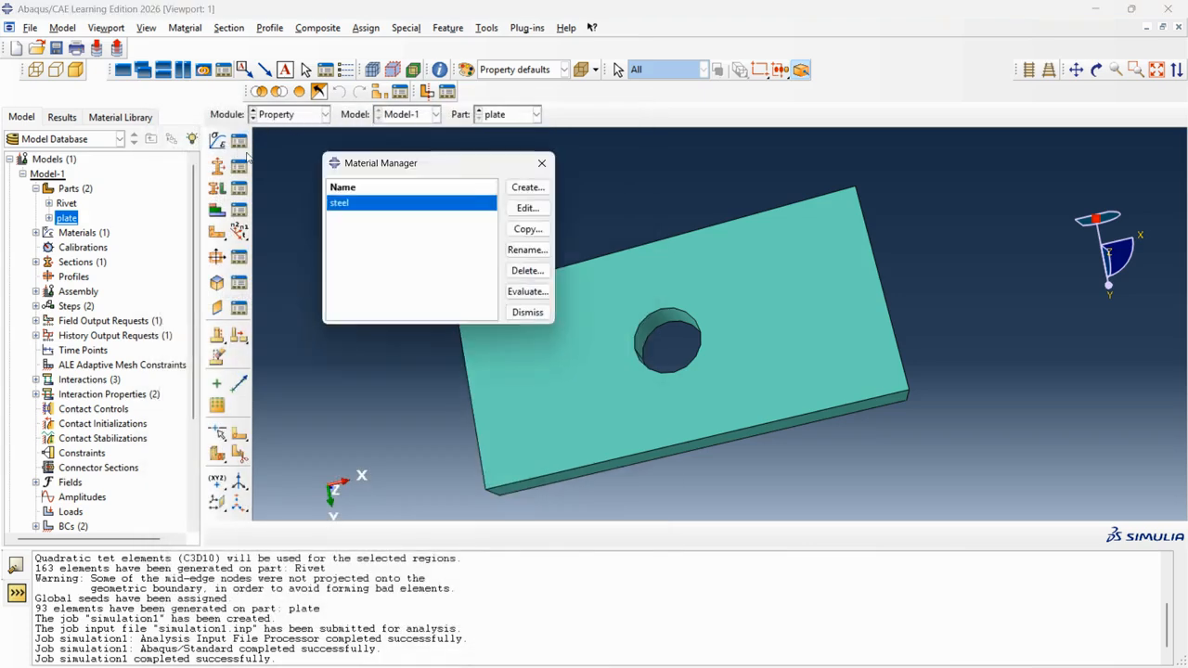
click(526, 209)
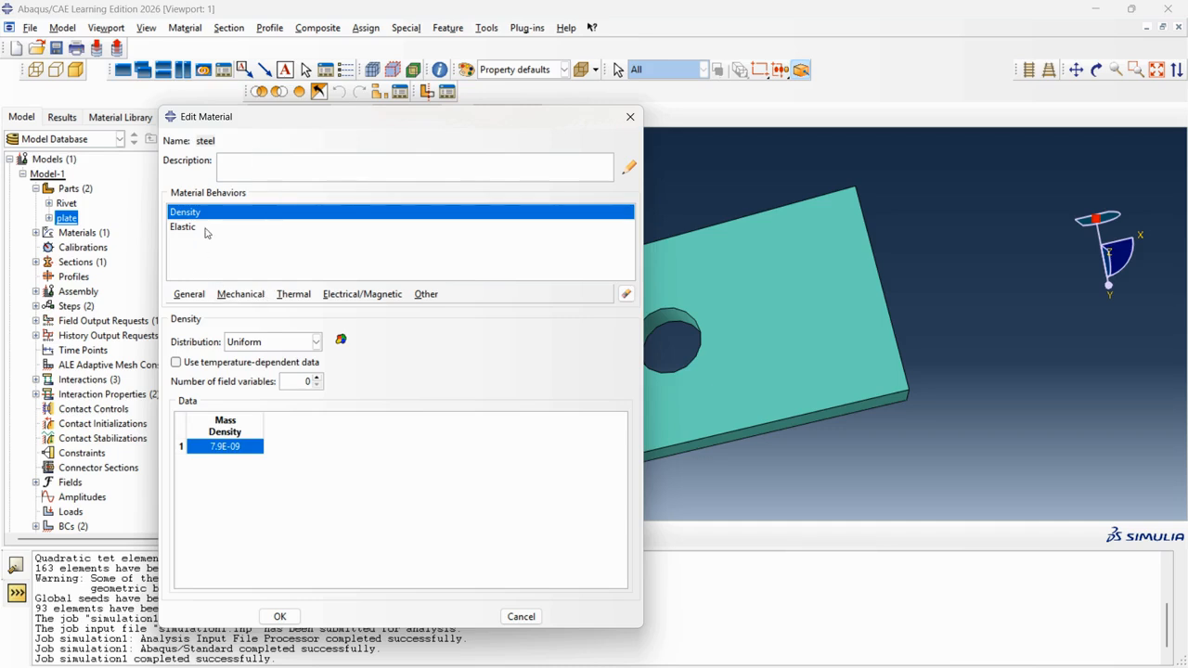
click(237, 295)
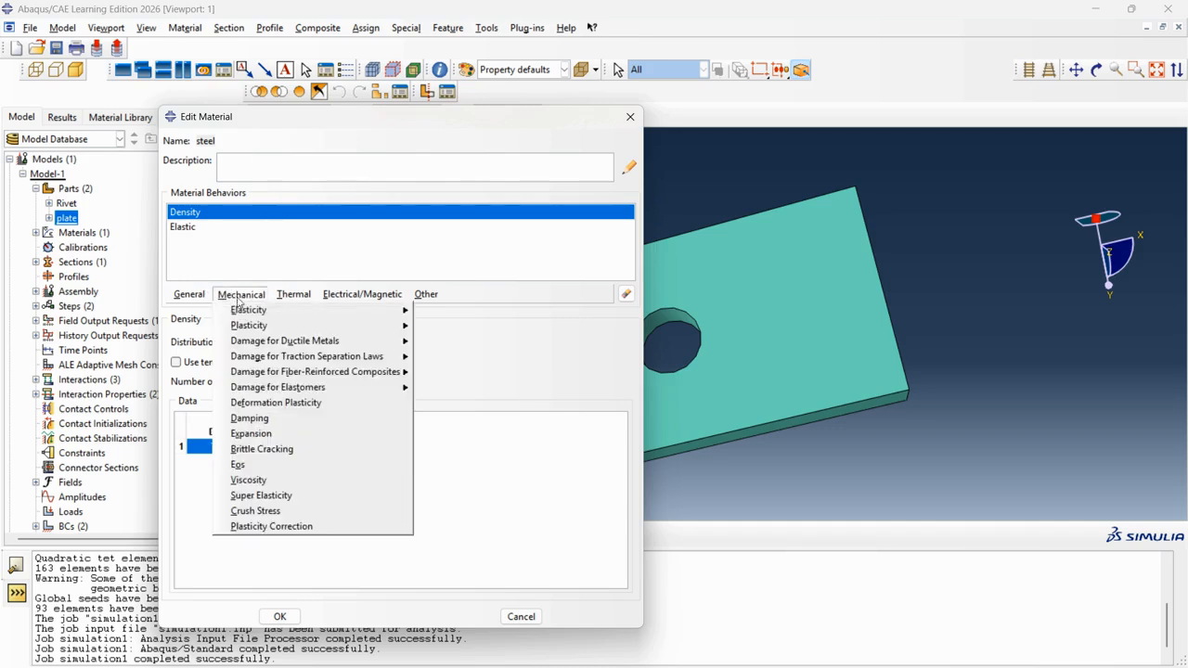
mouse_move(318, 328)
click(448, 329)
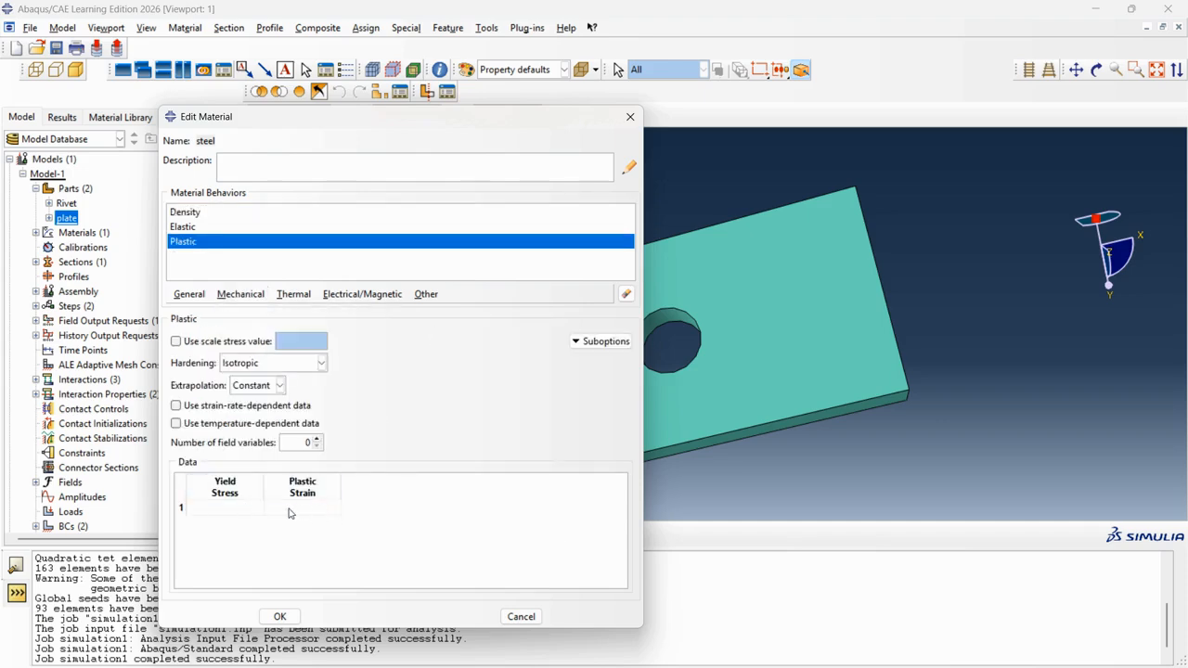
click(630, 116)
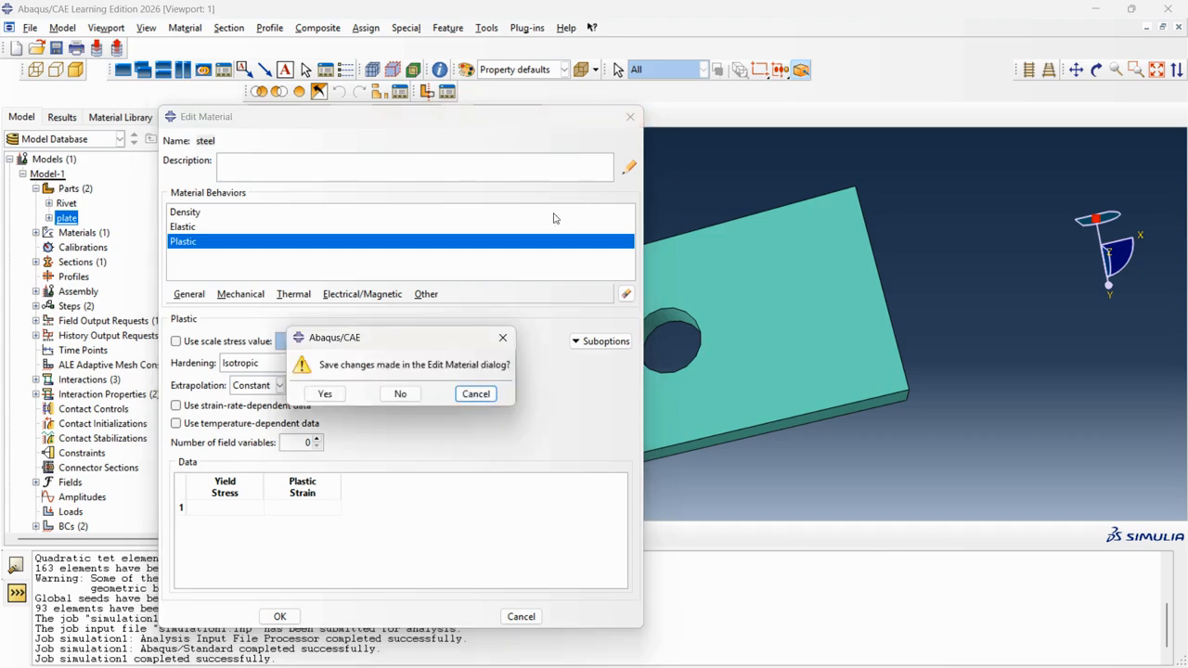
click(399, 395)
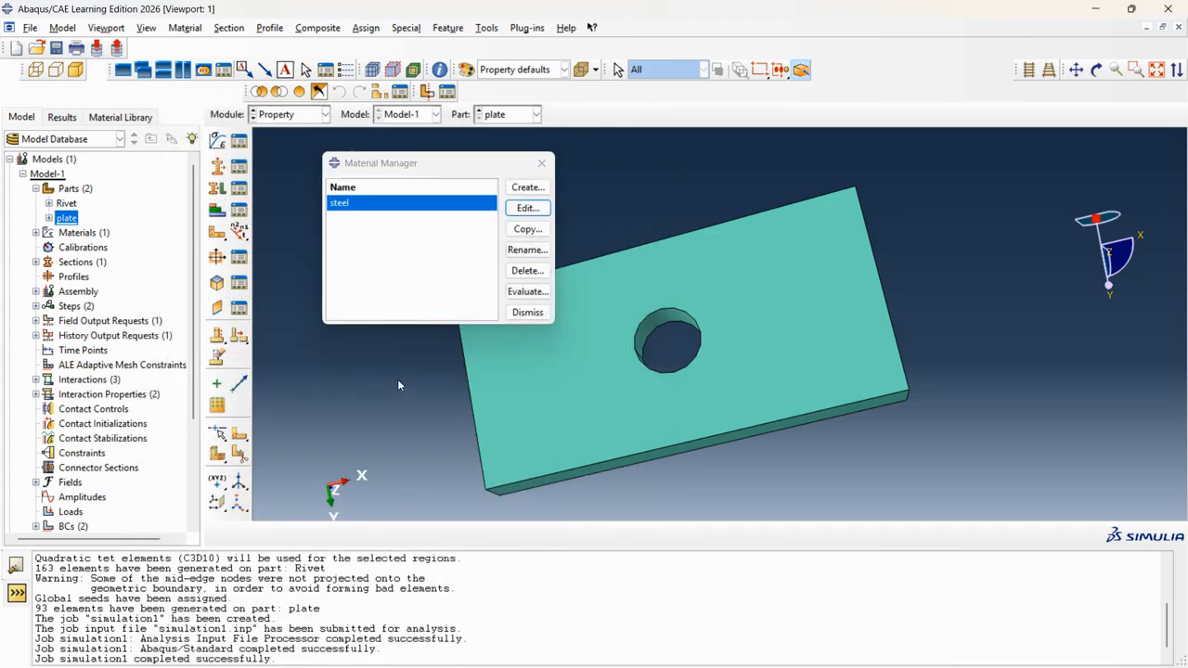
click(540, 163)
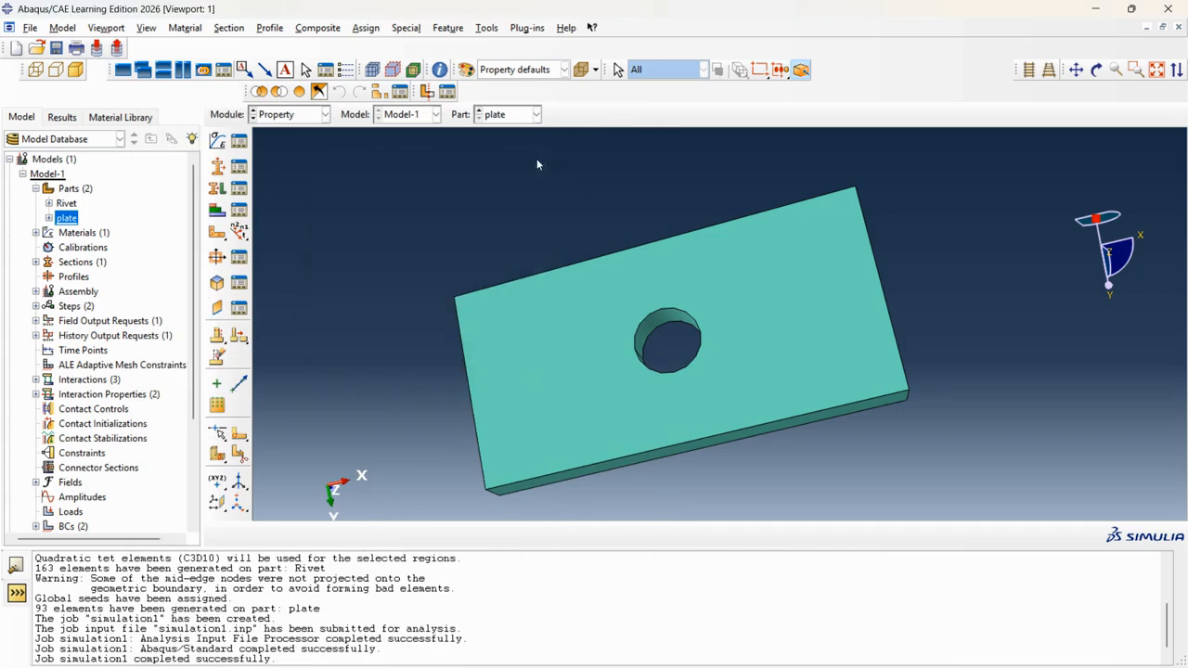
Return to the Job module with simulation1 listed as completed.
click(326, 115)
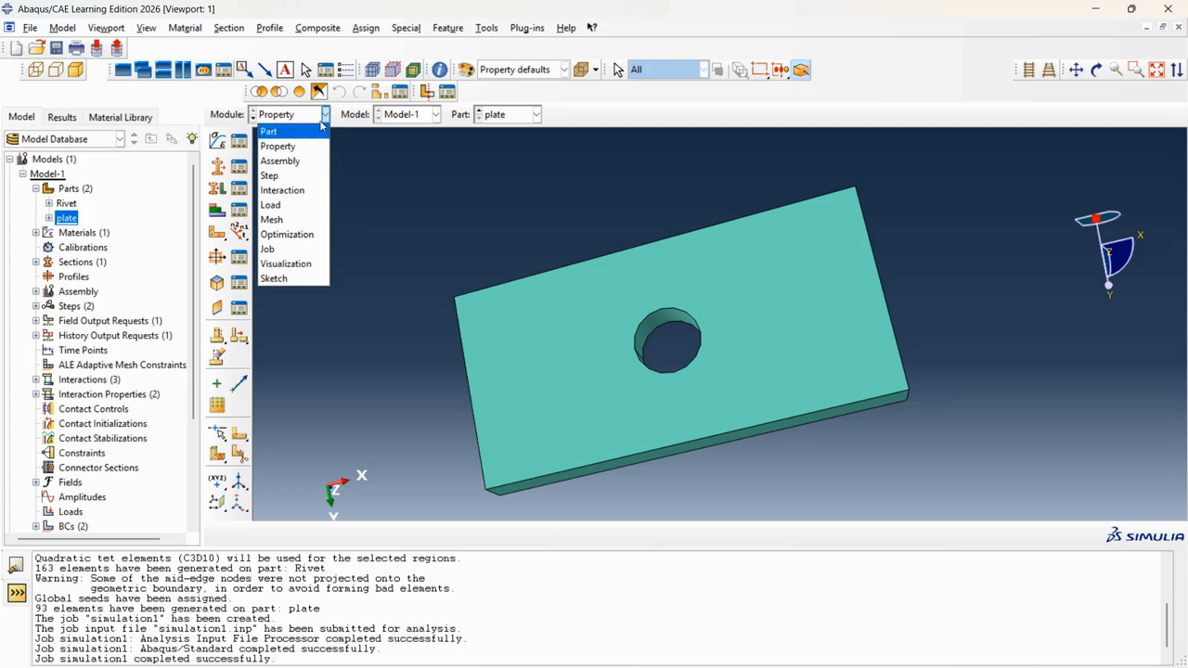
click(322, 116)
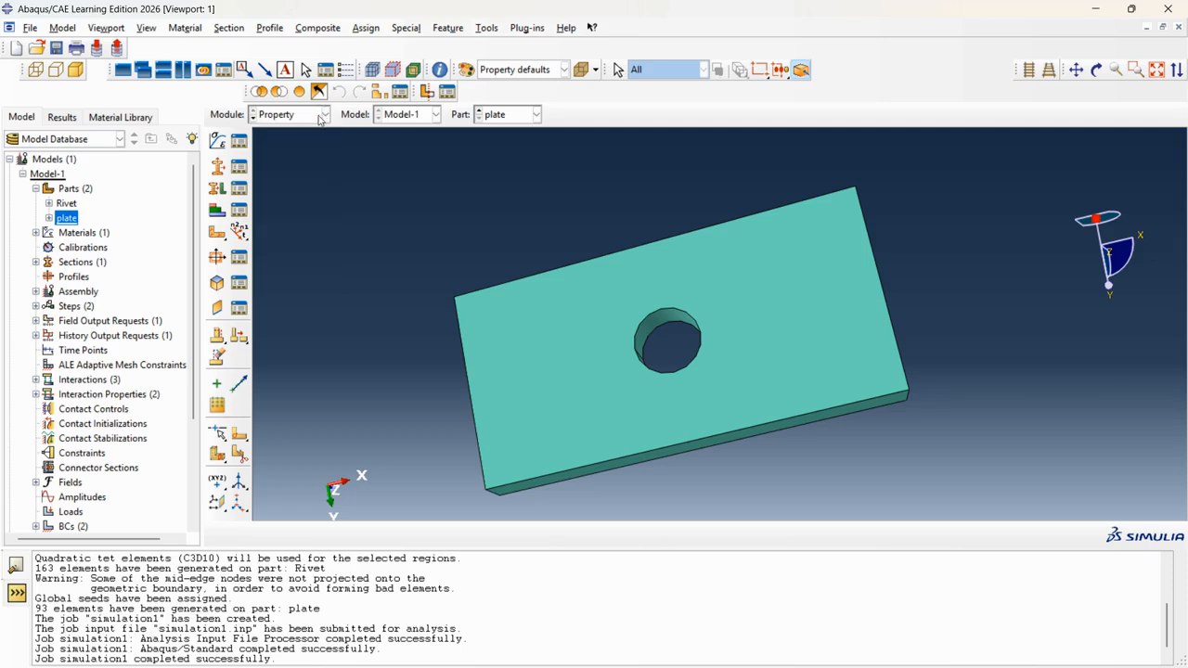
click(323, 115)
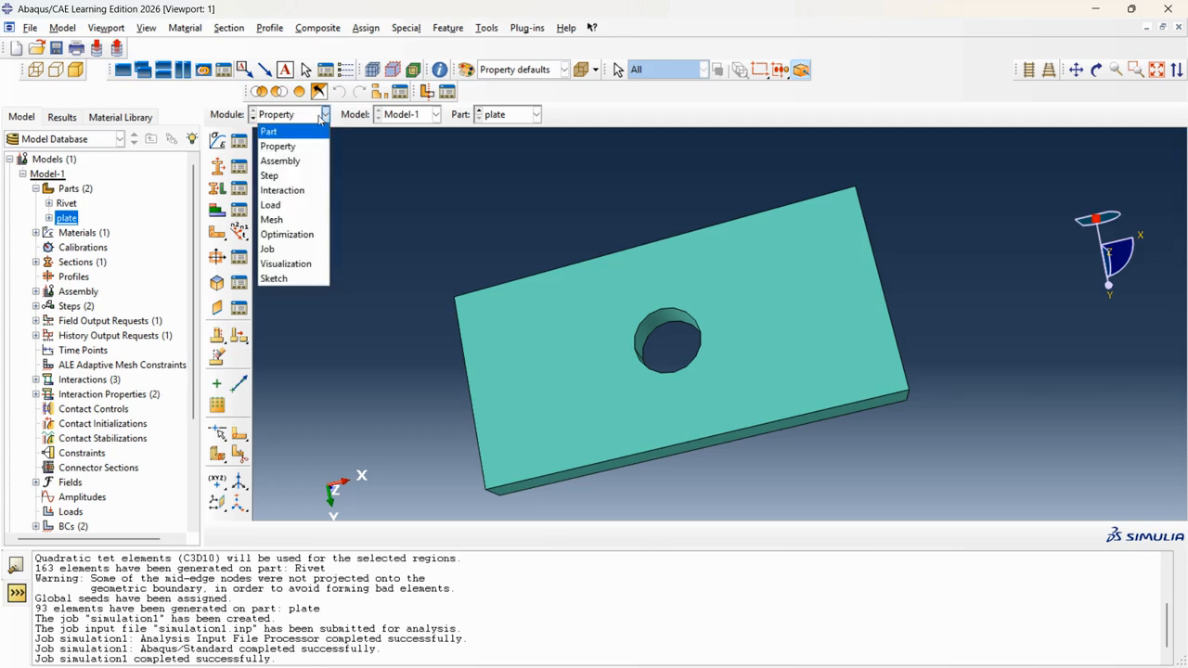
click(267, 249)
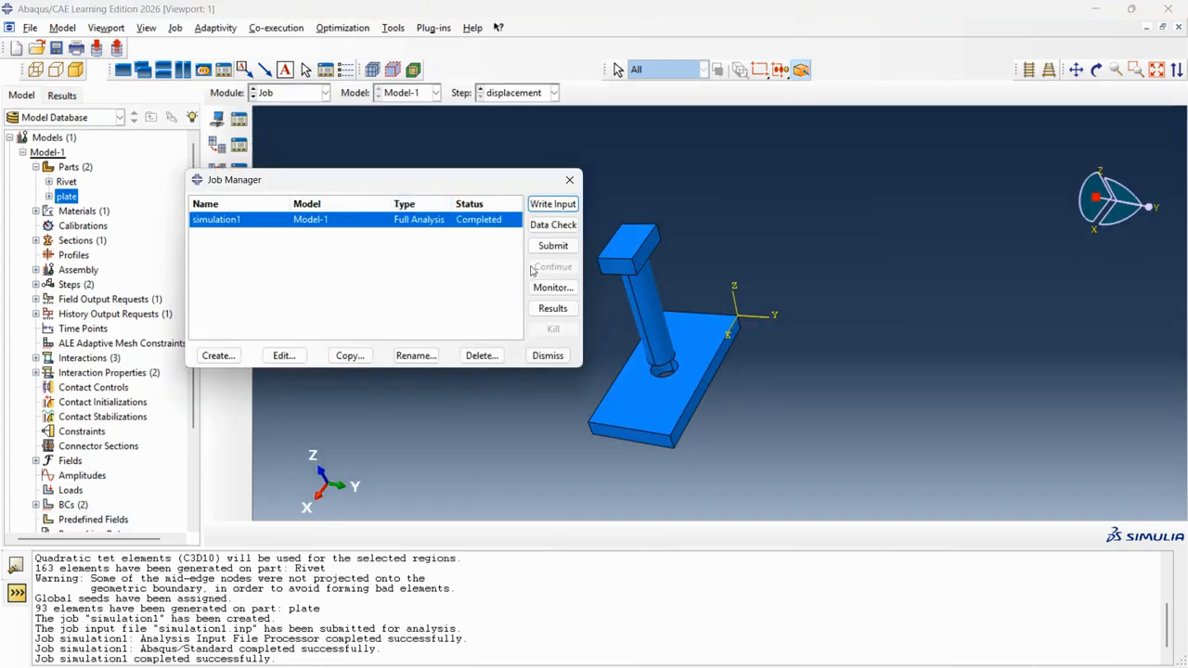
Open simulation1.odb showing von Mises contours (max 959.1) at increment 23, step time 10.
click(548, 308)
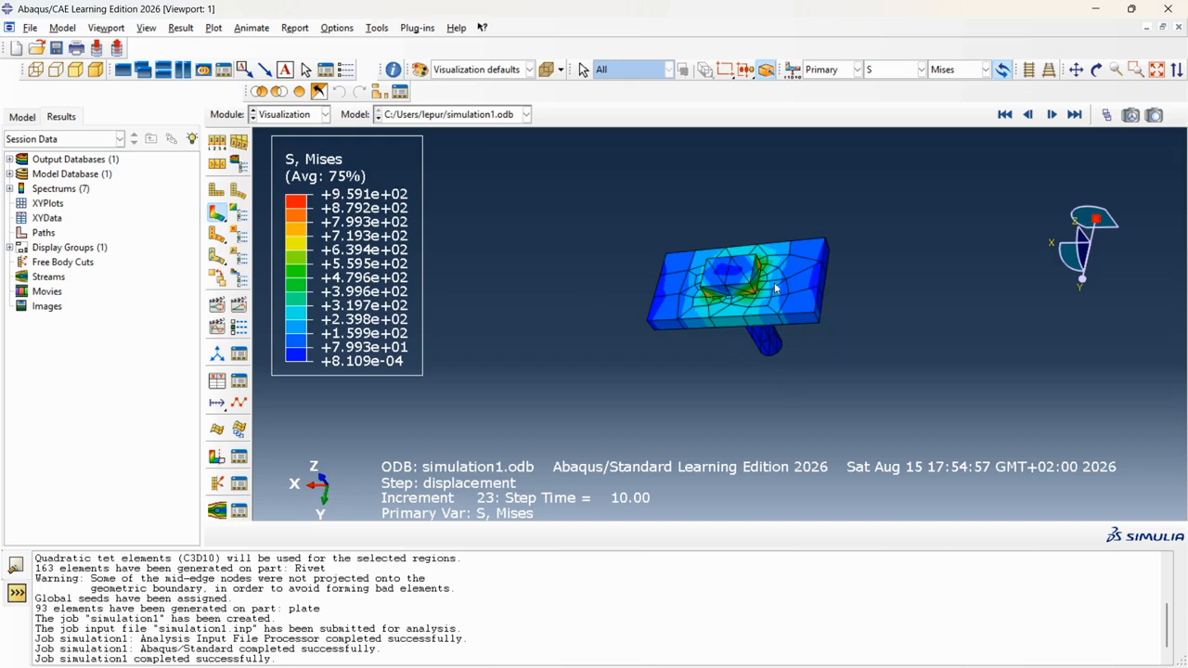
Switch the contour plot's primary field to displacement magnitude U.
scroll(784, 230, down, 5)
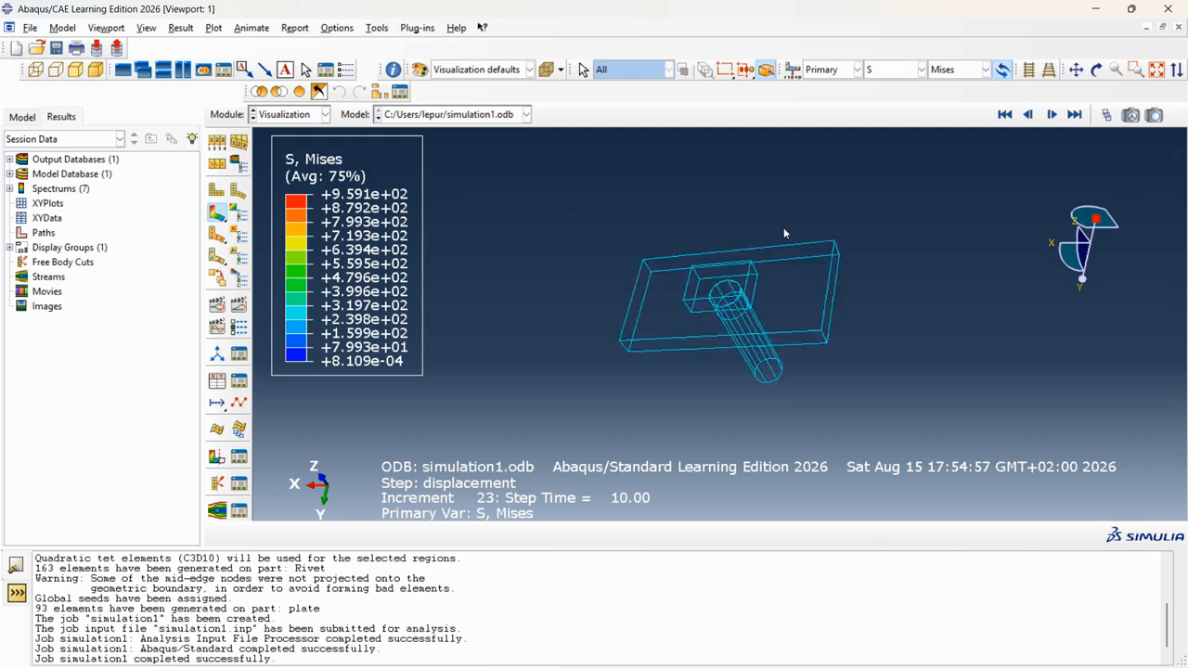
scroll(770, 289, up, 3)
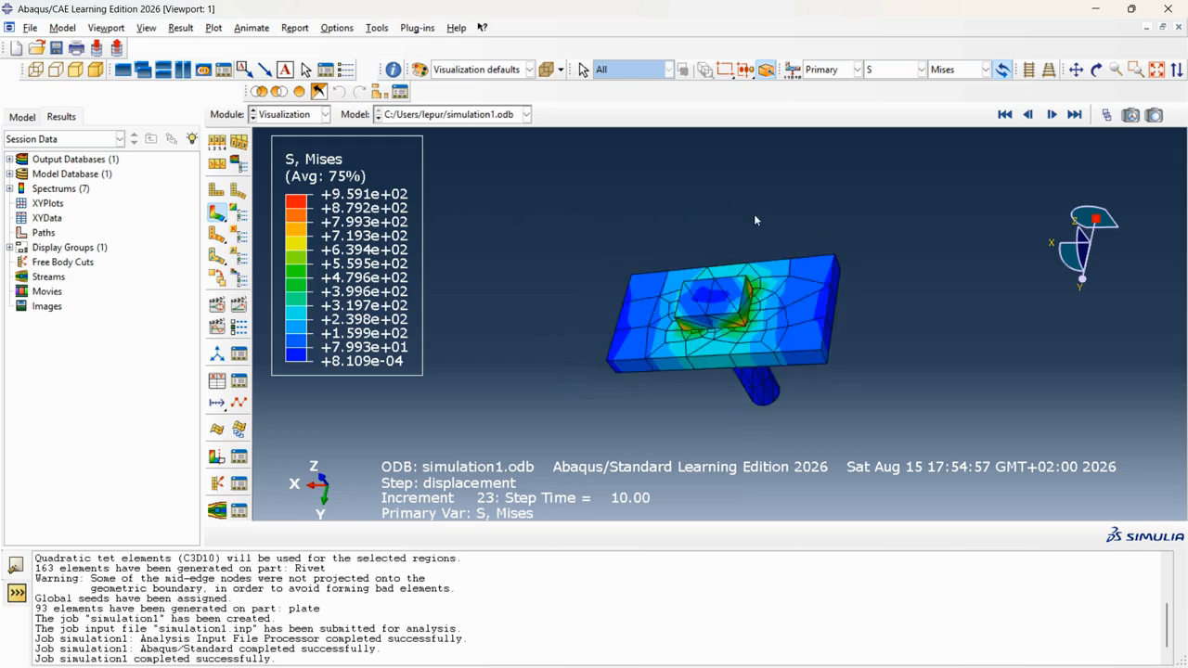
click(893, 73)
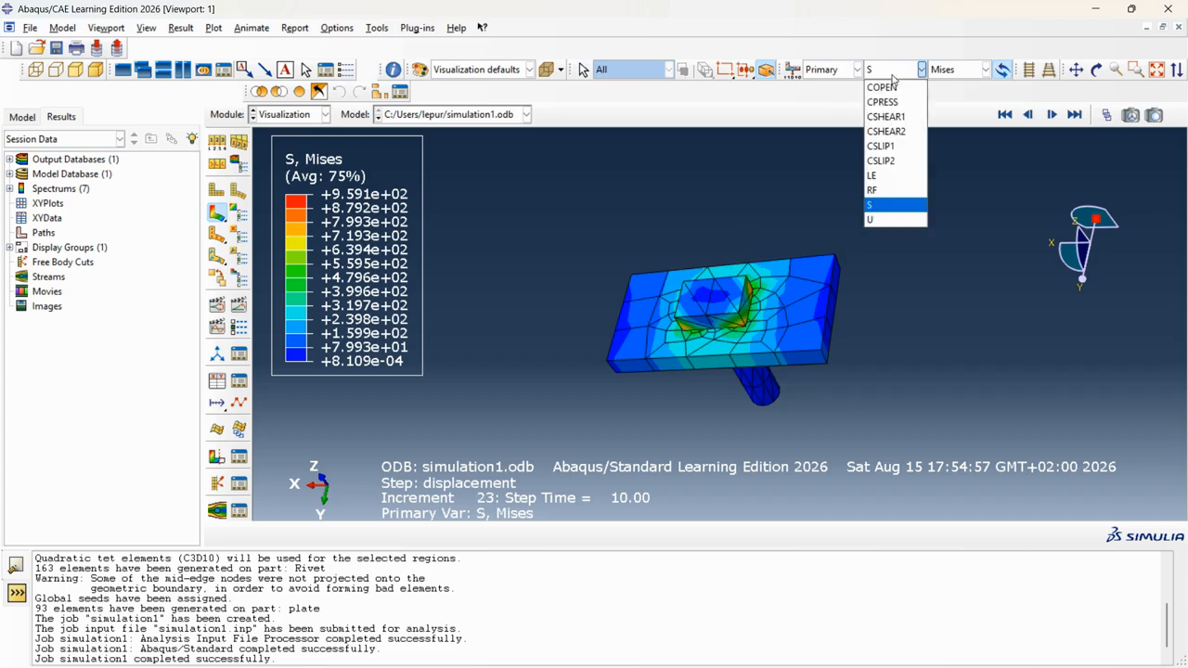
click(876, 219)
Return the contour plot to von Mises stress S.
scroll(335, 180, down, 4)
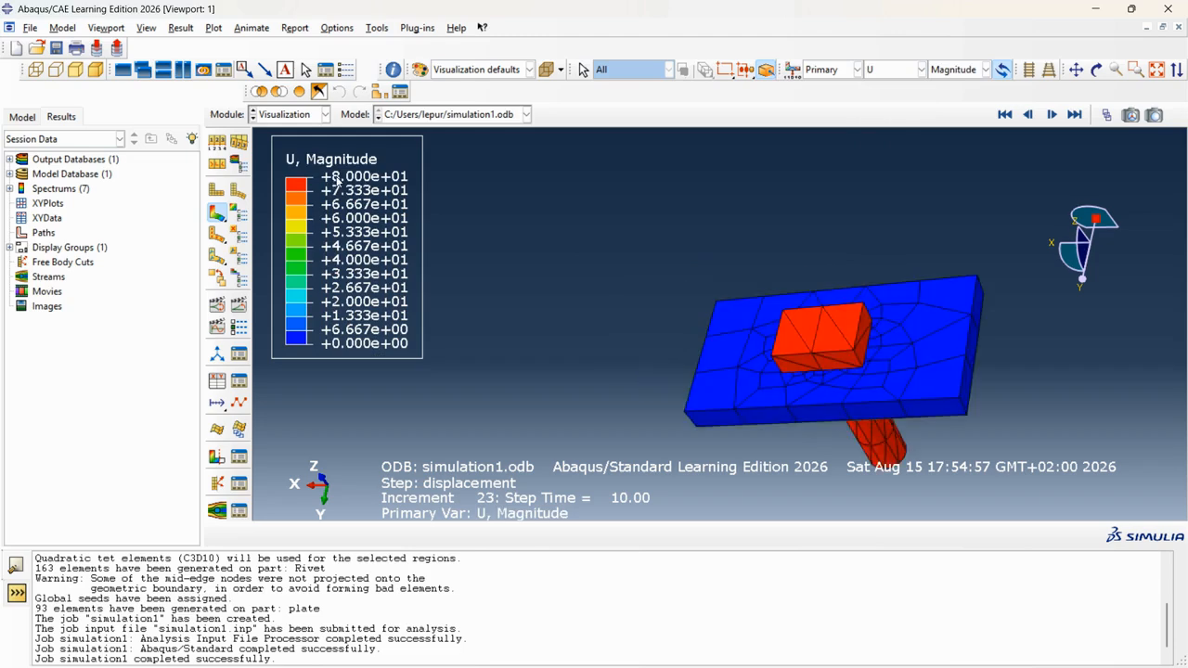
scroll(335, 181, up, 3)
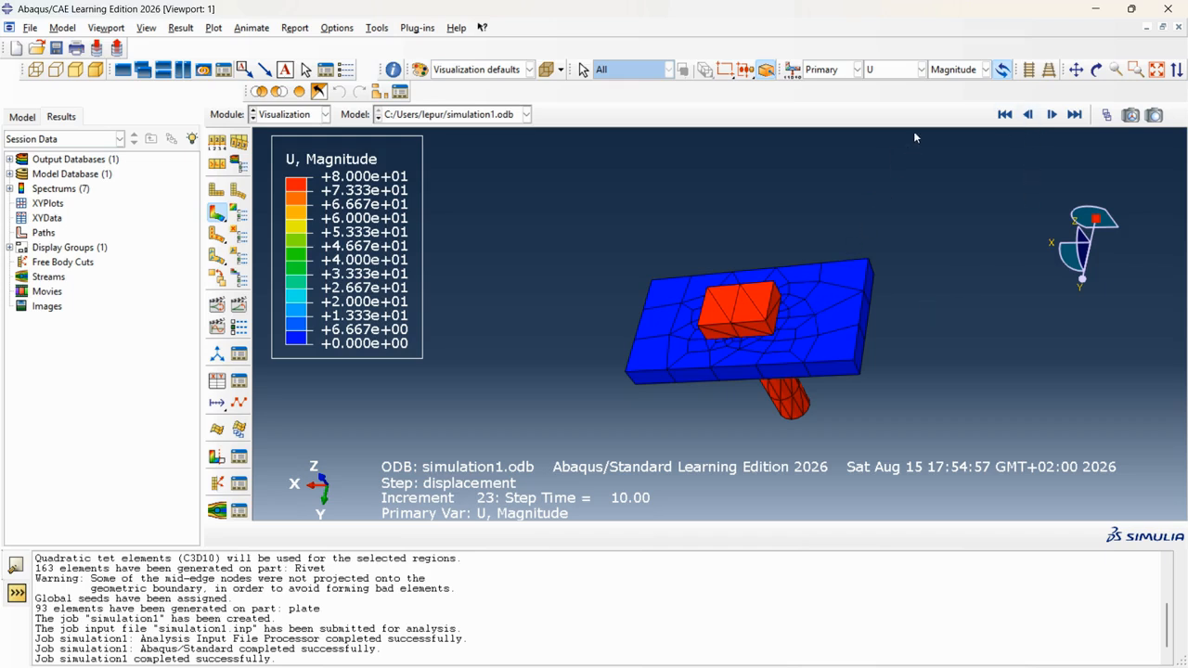
click(911, 74)
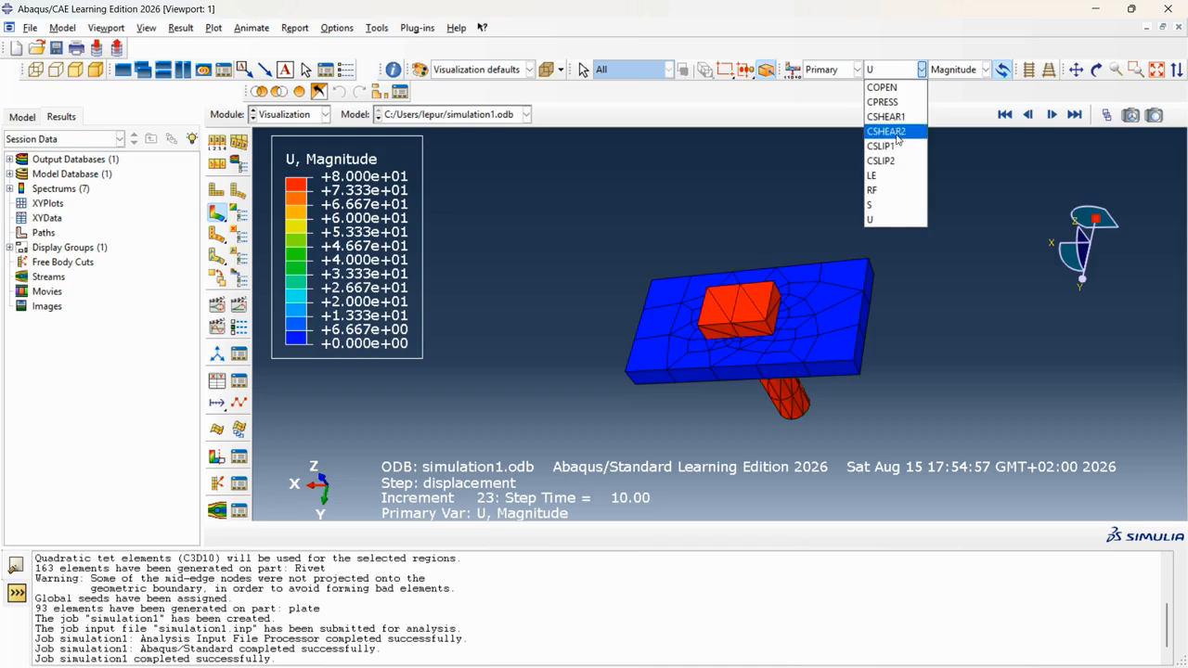
click(877, 204)
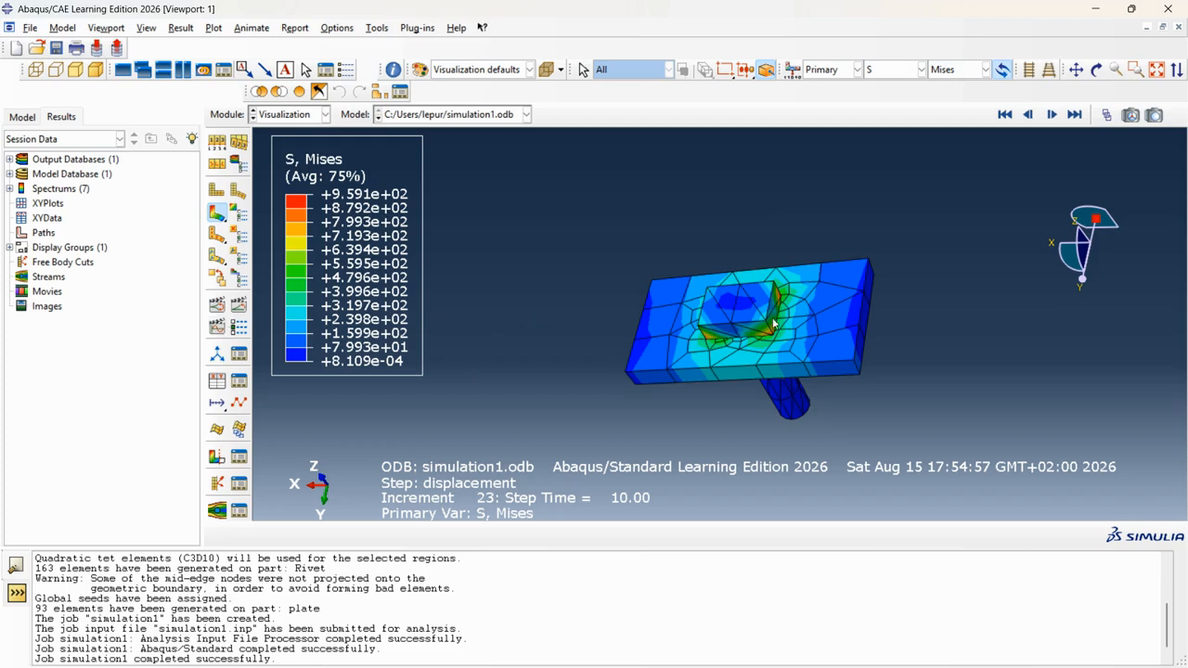
Bring up Create XY Data with ODB history output as the source.
scroll(687, 314, down, 2)
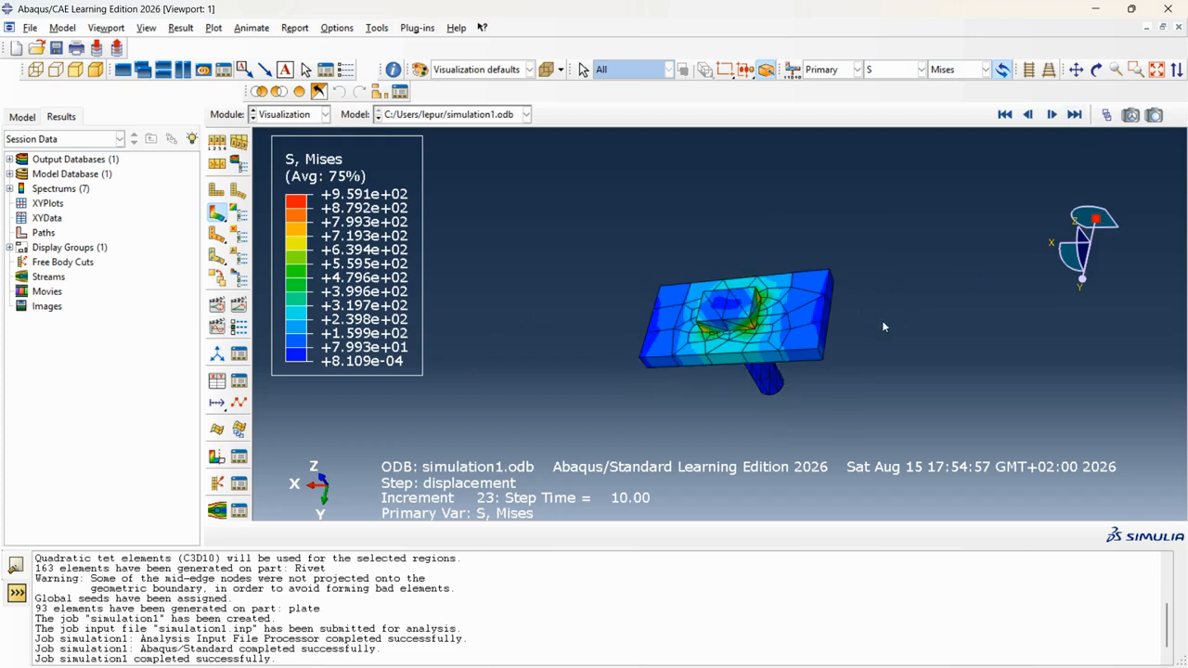
scroll(884, 326, up, 2)
click(217, 382)
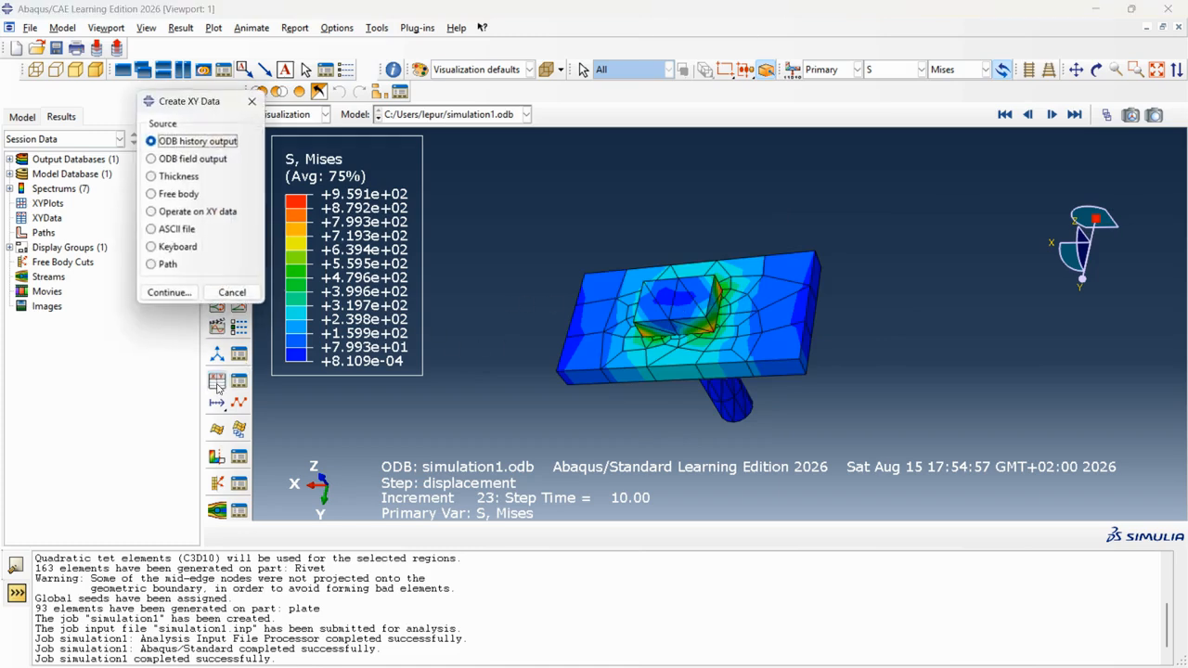
Dismiss the Create XY Data dialog without creating data, then rotate the von Mises contour plot slightly.
click(255, 102)
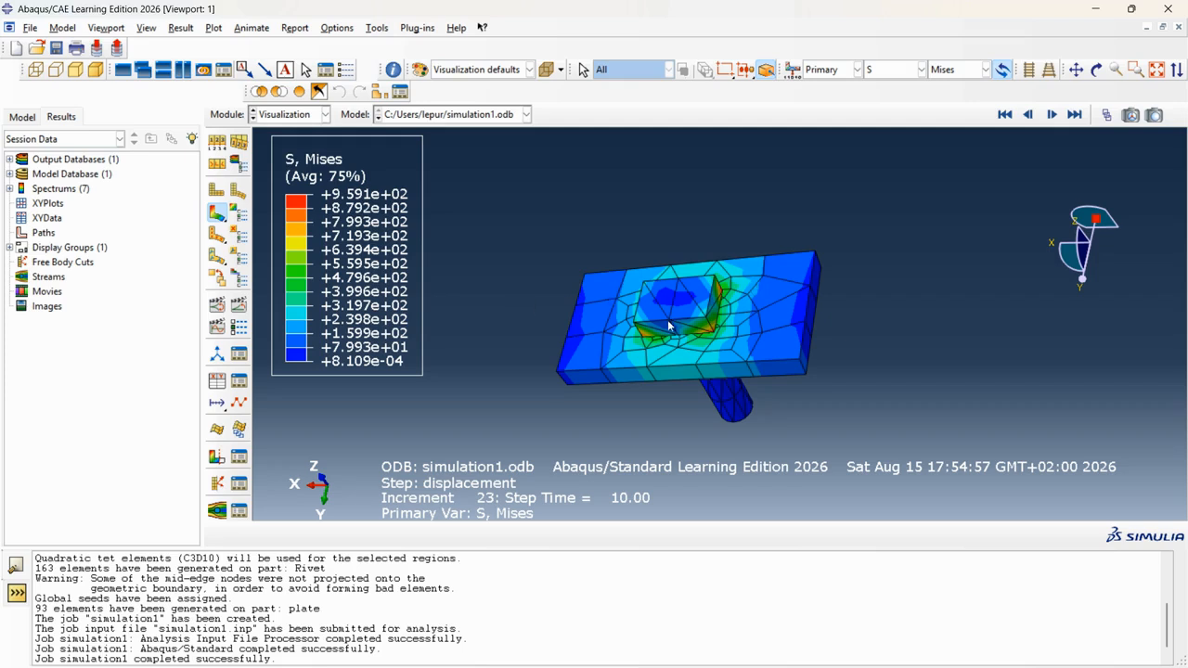
ctrl+alt+drag(774, 389, 791, 390)
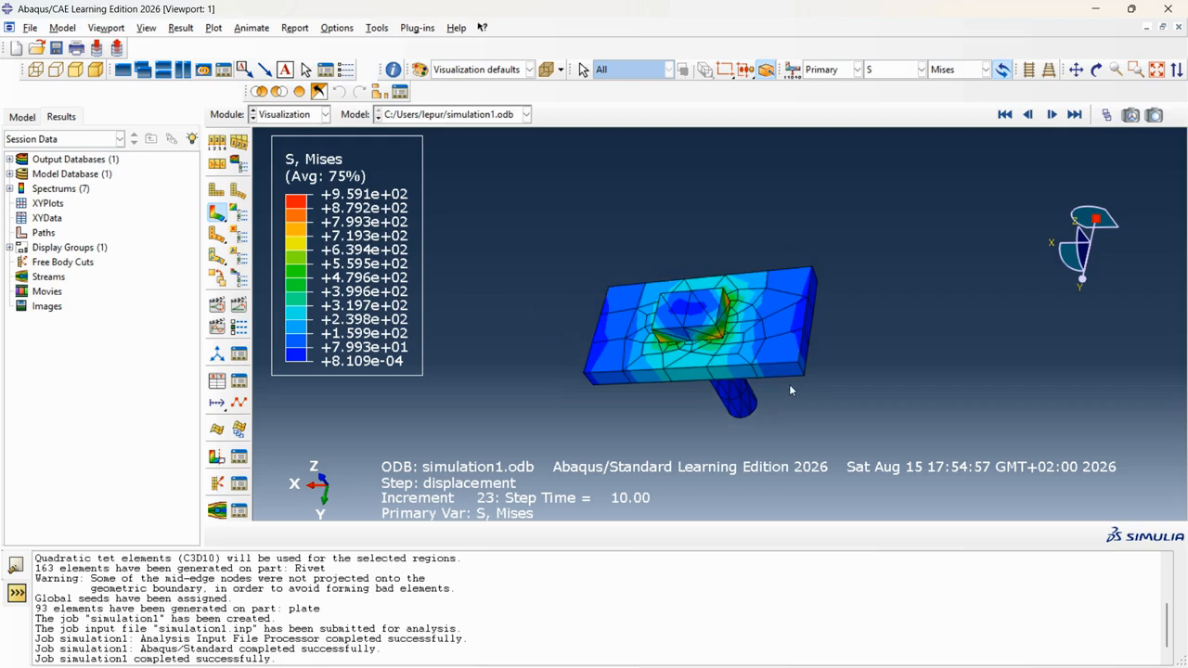